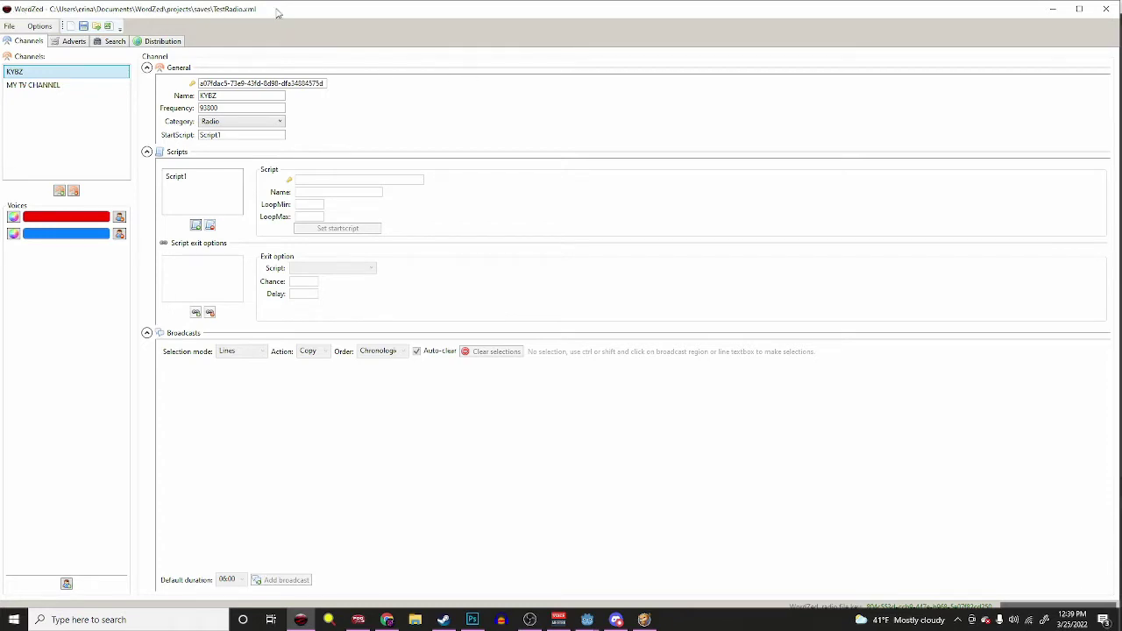
- Create a new radio project, view its adverts and distribution sections, and return to the channel list
click(17, 30)
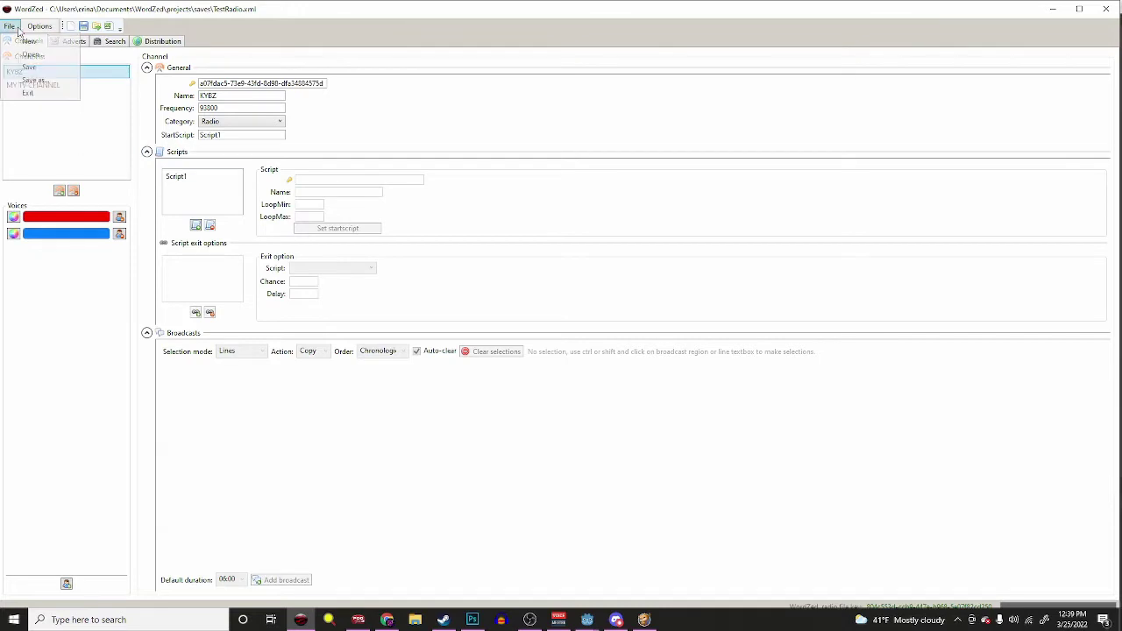
click(23, 41)
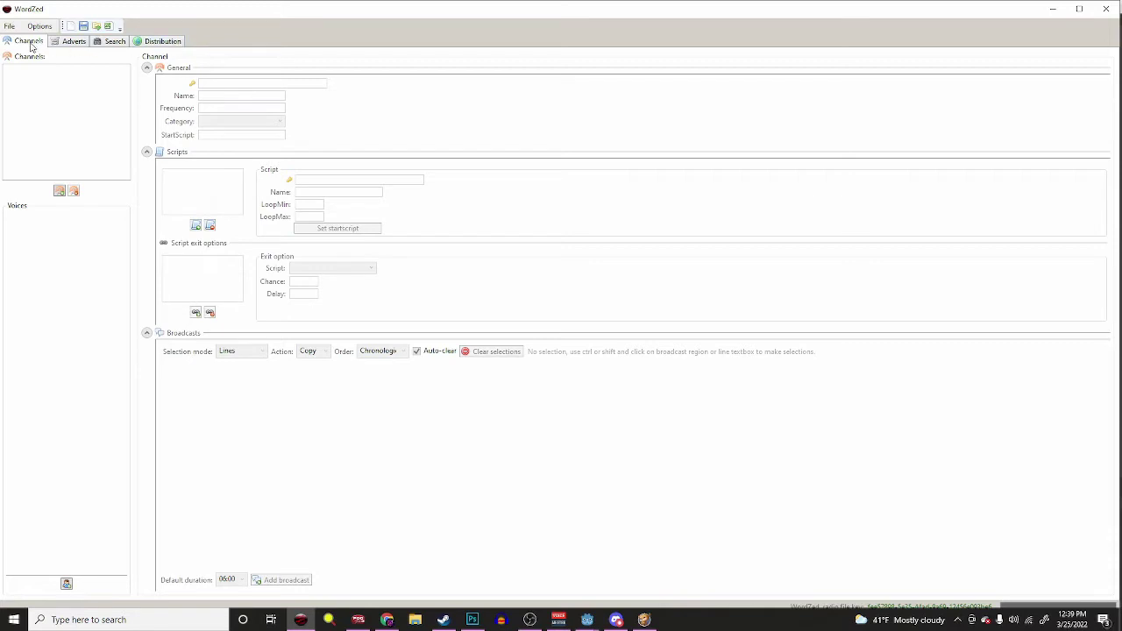
click(68, 42)
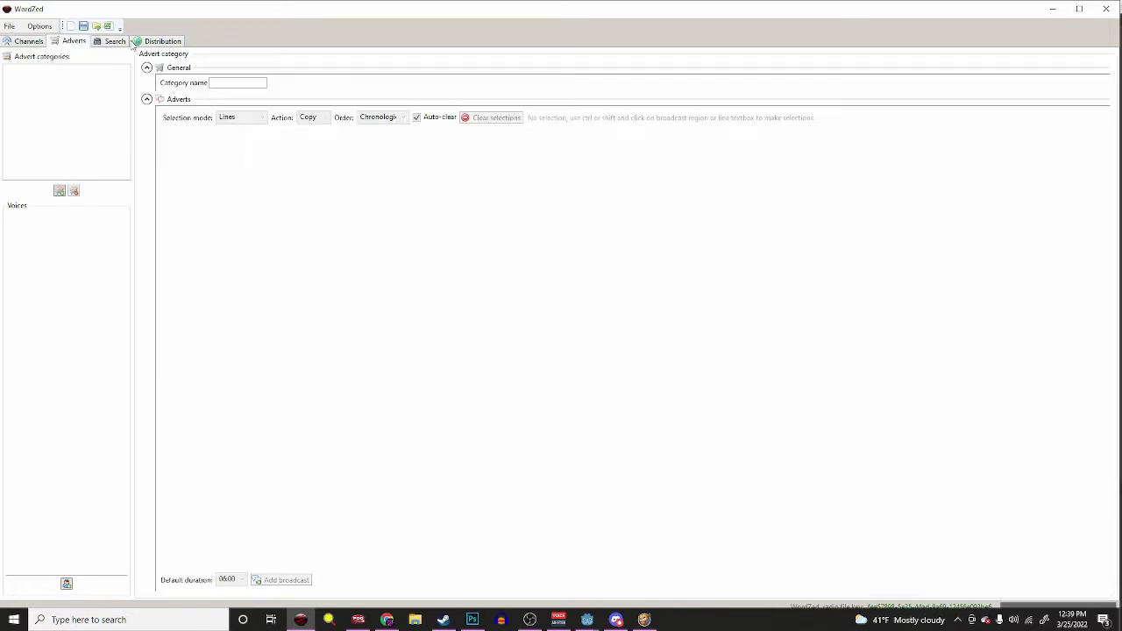
click(151, 42)
click(22, 46)
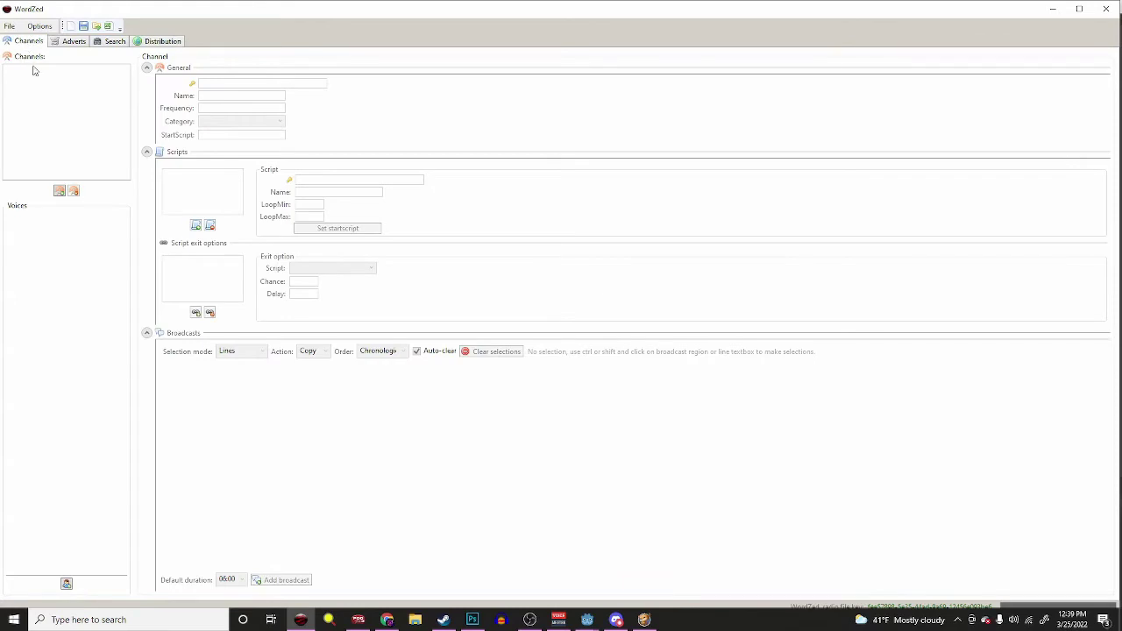
- Add three channels to the project and remove the middle one
click(60, 192)
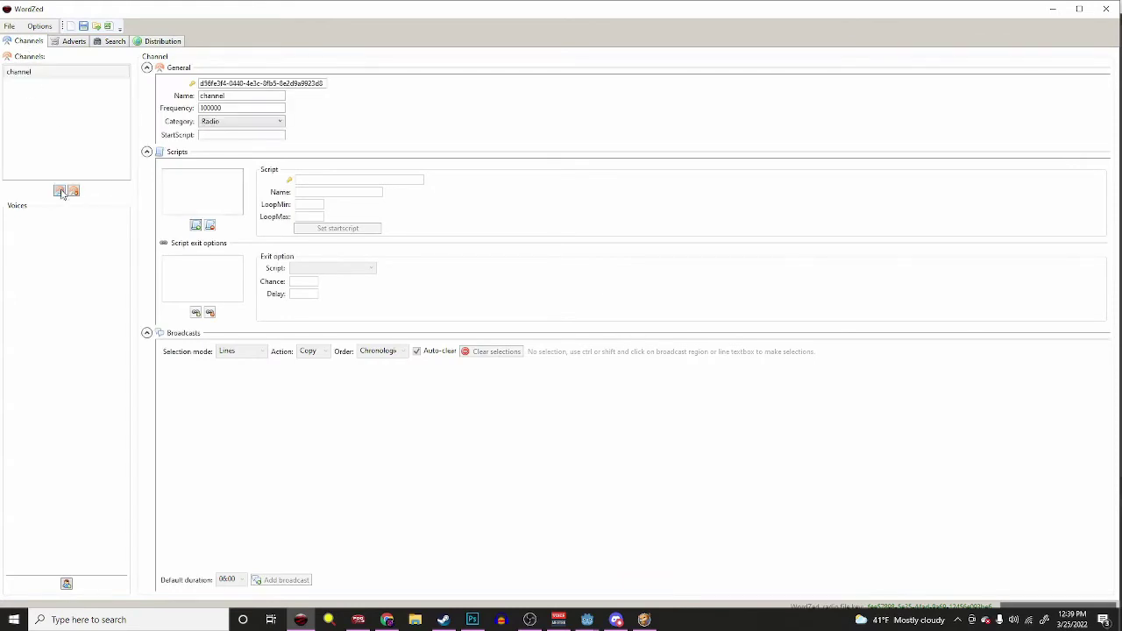
click(61, 192)
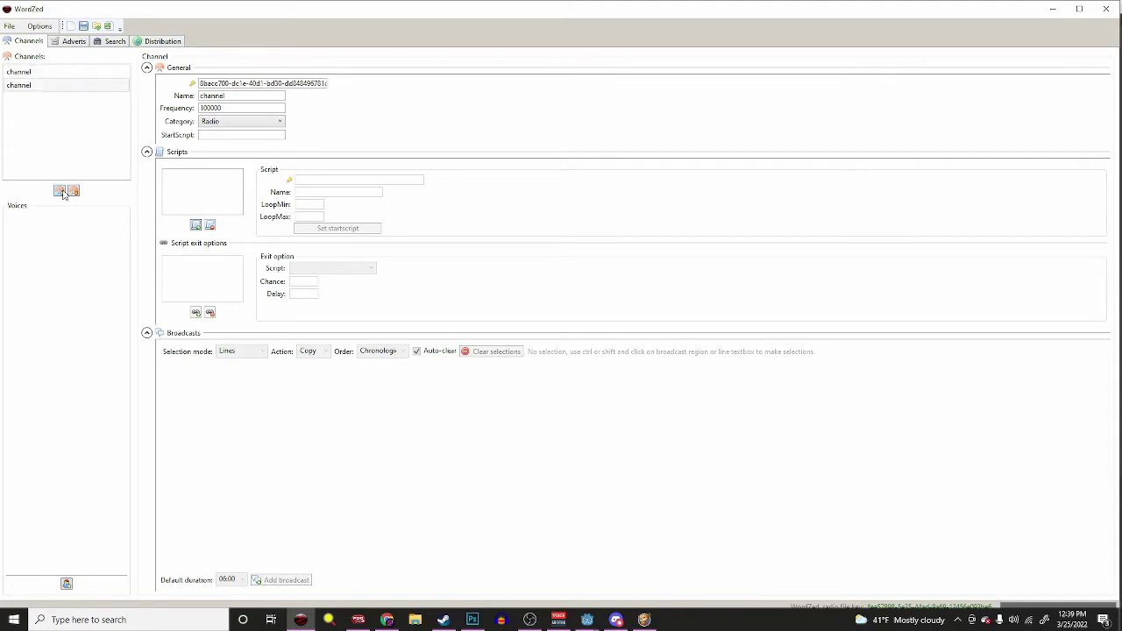
click(61, 192)
click(50, 86)
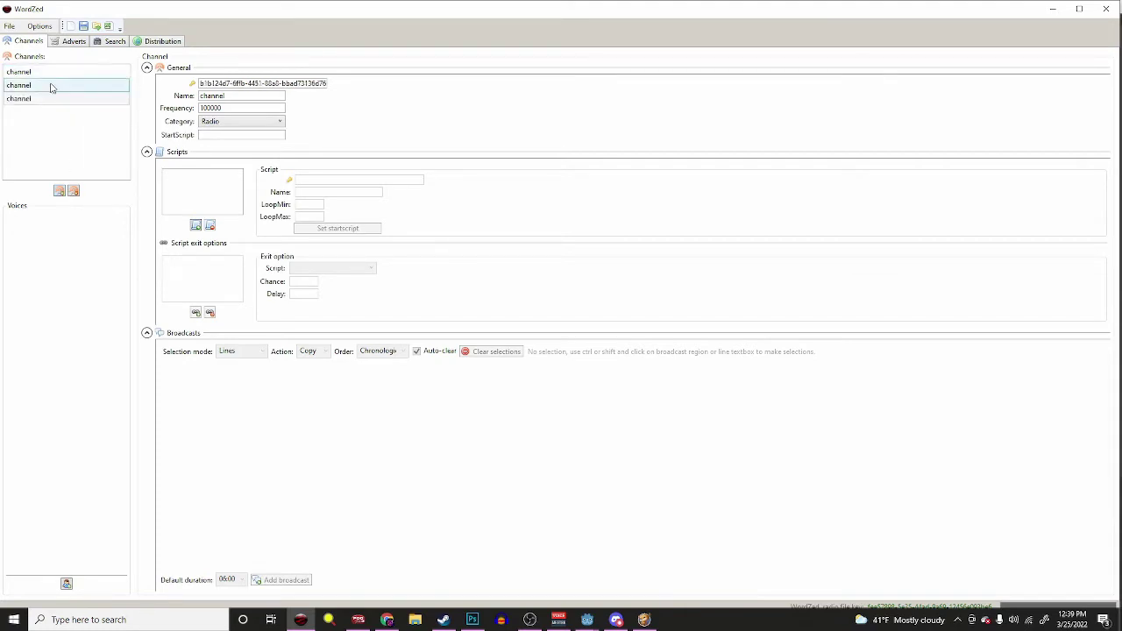
click(73, 192)
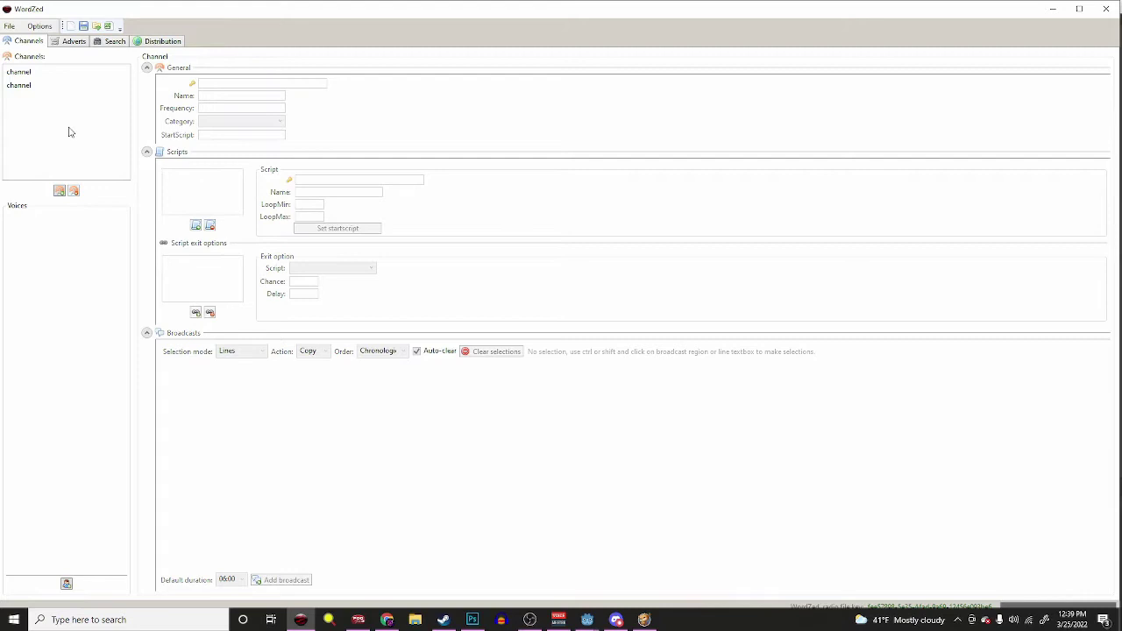
- Rename the first channel in the list to KBYZ
click(55, 75)
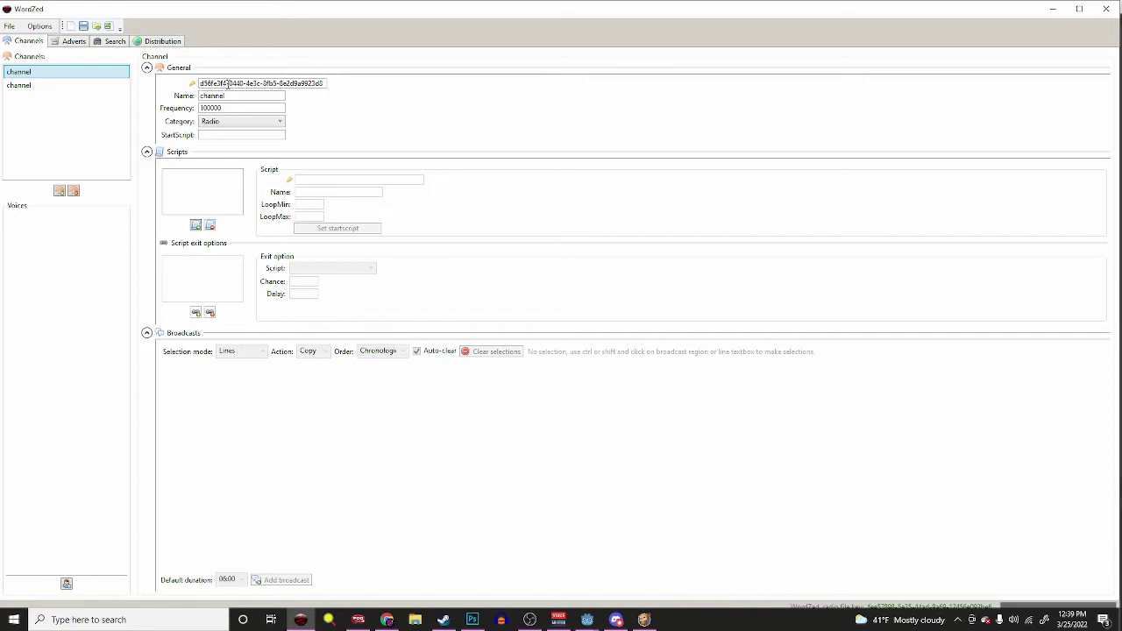
click(60, 85)
click(246, 96)
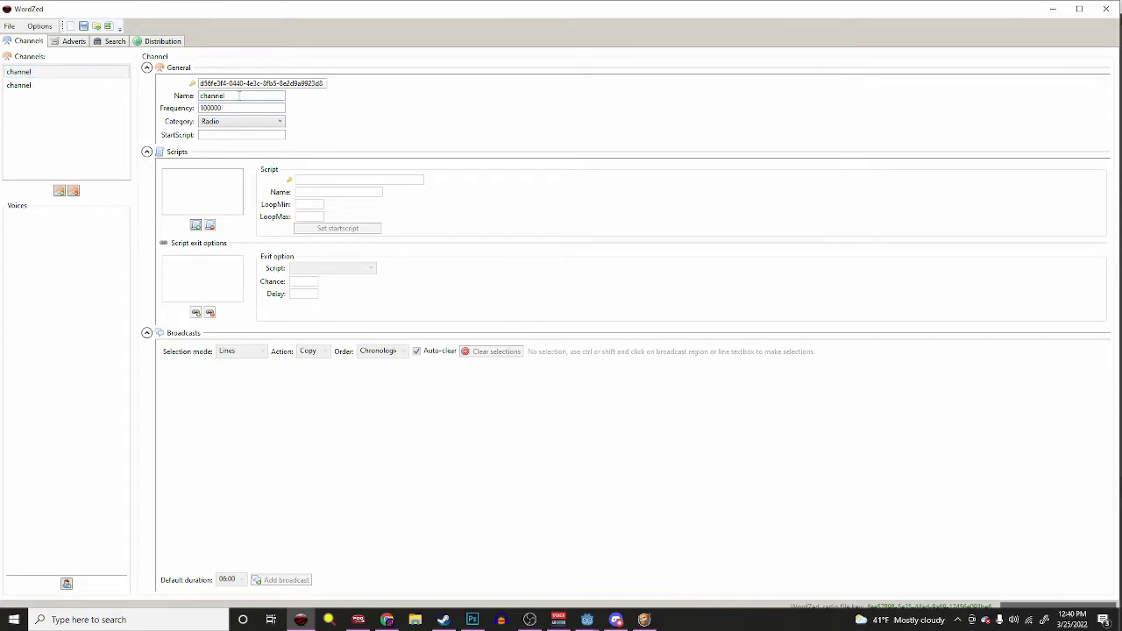
click(98, 84)
- Set the KBYZ channel's frequency to 93800 and choose Radio as its category
click(230, 107)
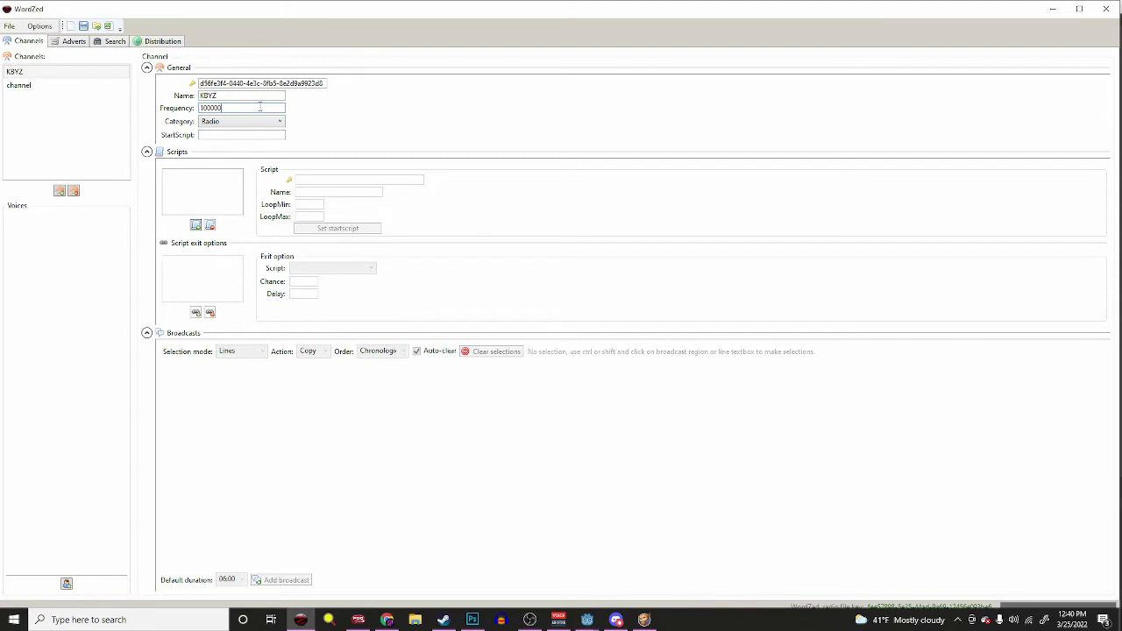
double_click(257, 108)
key(BackSpace)
key(BackSpace)
click(277, 125)
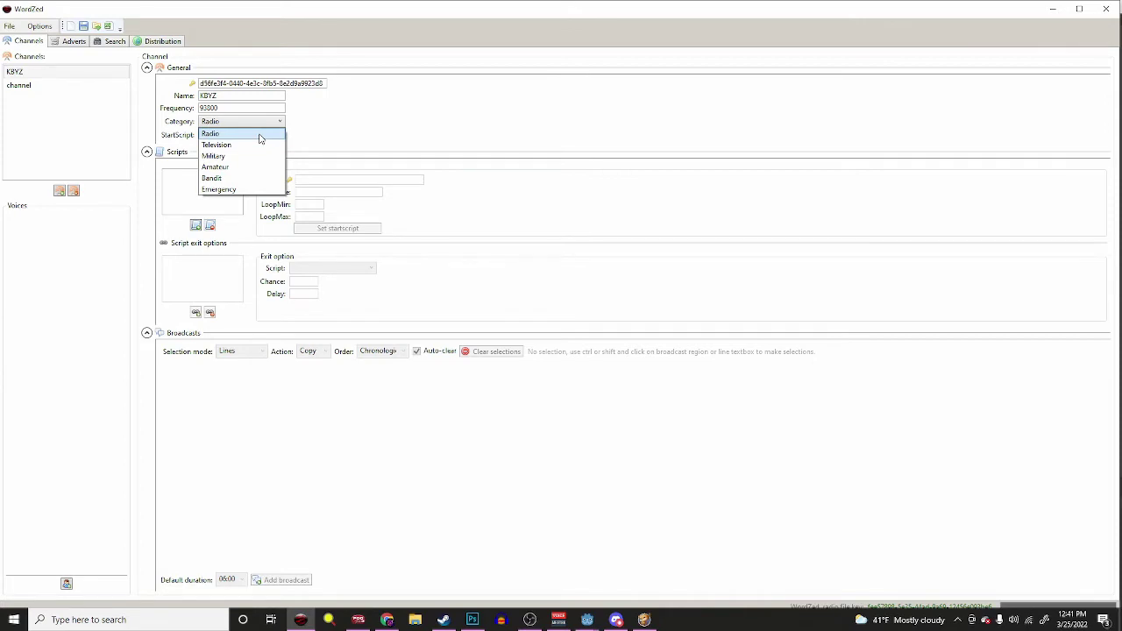
click(259, 138)
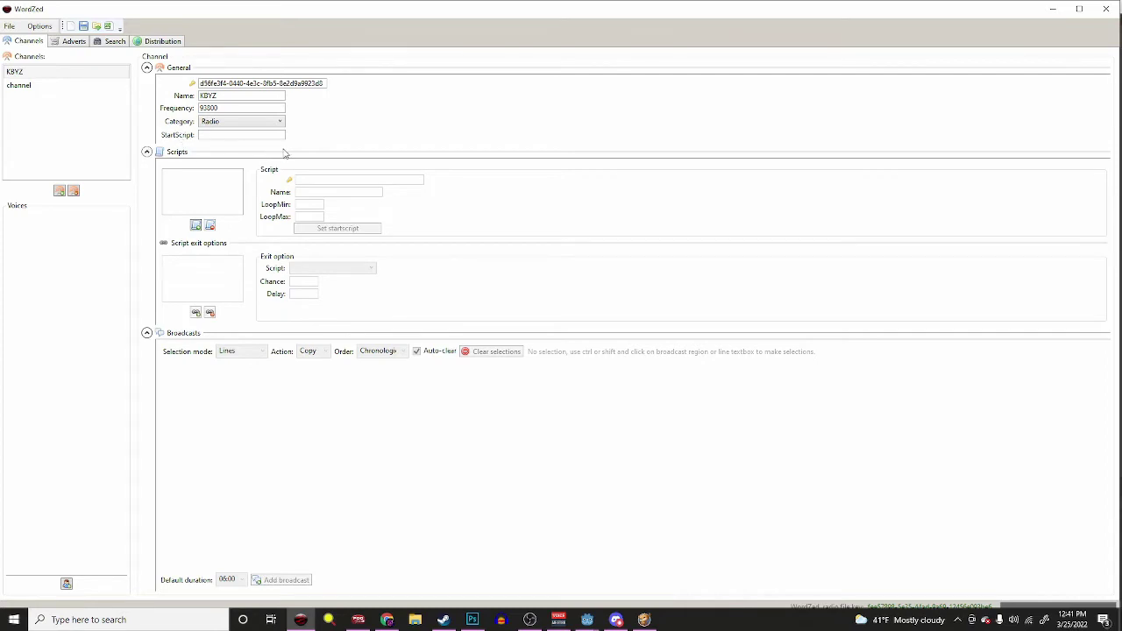
- Add a script named Day0 to the KBYZ channel and make it the start script
click(211, 134)
click(195, 225)
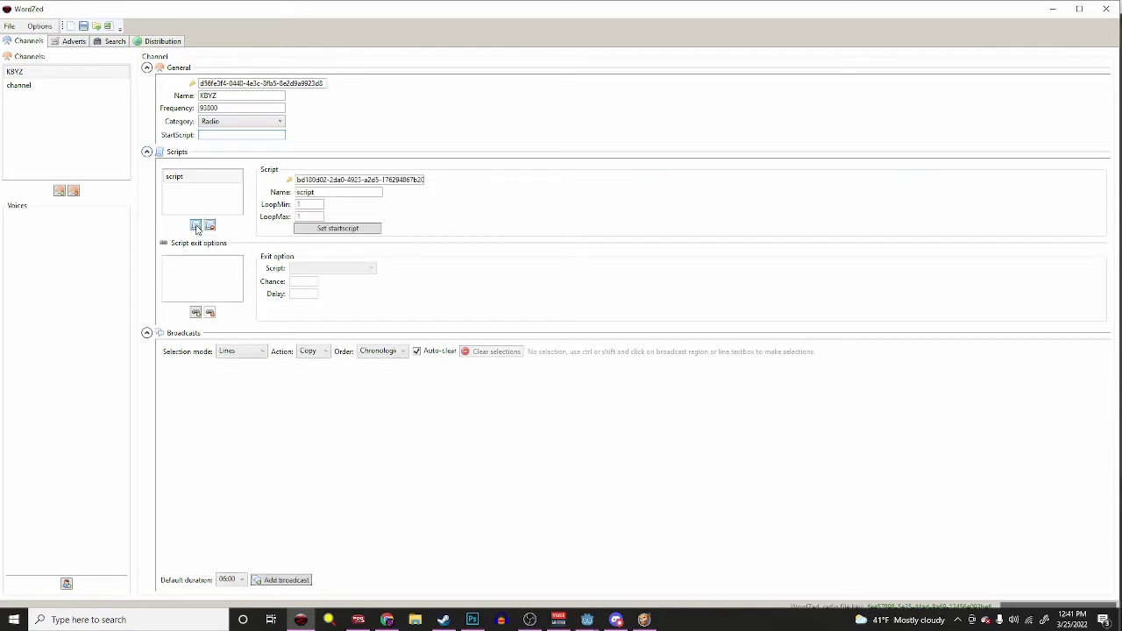
click(330, 192)
drag(330, 196, 160, 201)
text(Day0)
click(334, 231)
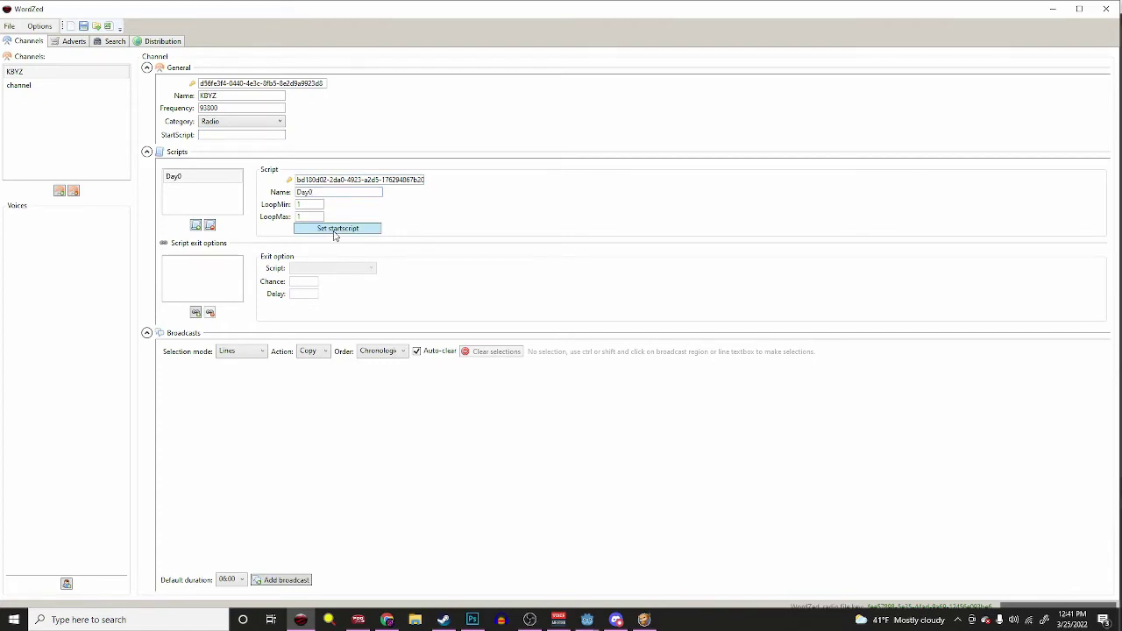
double_click(210, 137)
click(203, 135)
double_click(422, 180)
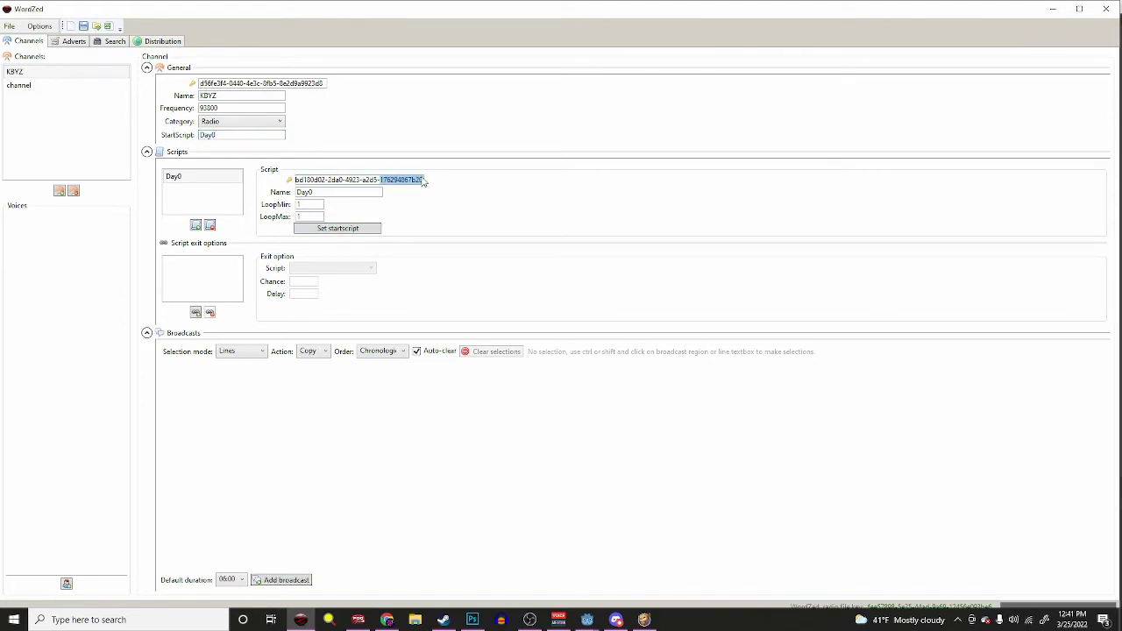
drag(421, 181, 326, 168)
click(373, 180)
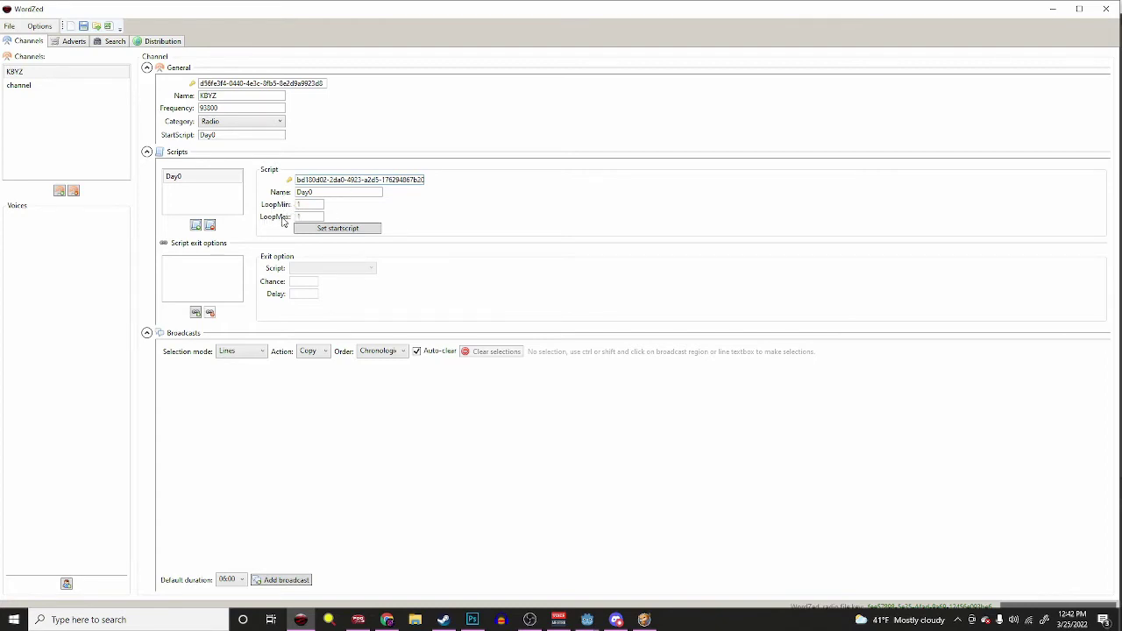
- Set both LoopMin and LoopMax of the Day0 script to 365
click(313, 204)
click(317, 206)
- Add an exit option leading to the Day0 script with a chance of 100 and a delay of 1
click(195, 313)
click(321, 269)
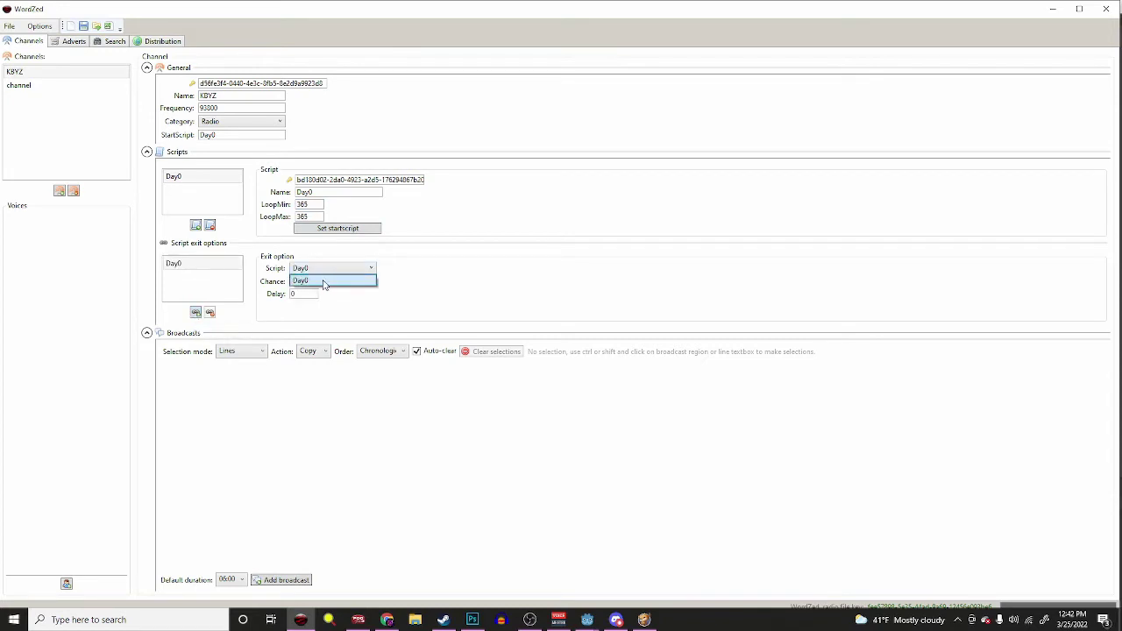
click(334, 277)
click(303, 281)
- Set both LoopMin and LoopMax of the Day0 script to 1
drag(322, 205, 149, 199)
double_click(314, 216)
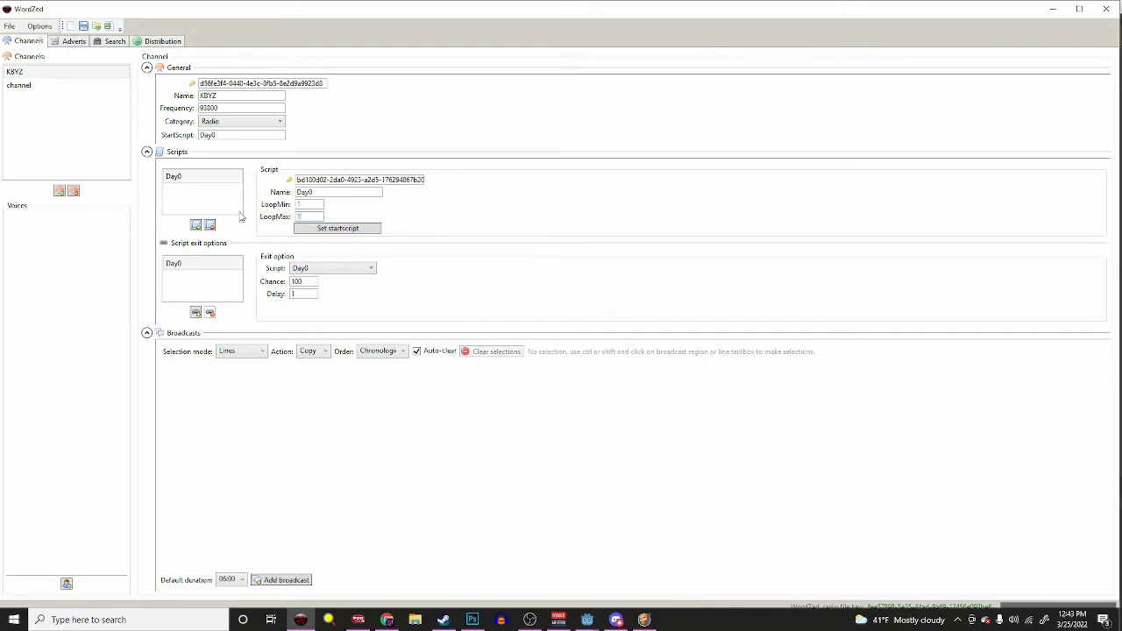
click(312, 294)
click(207, 266)
click(196, 179)
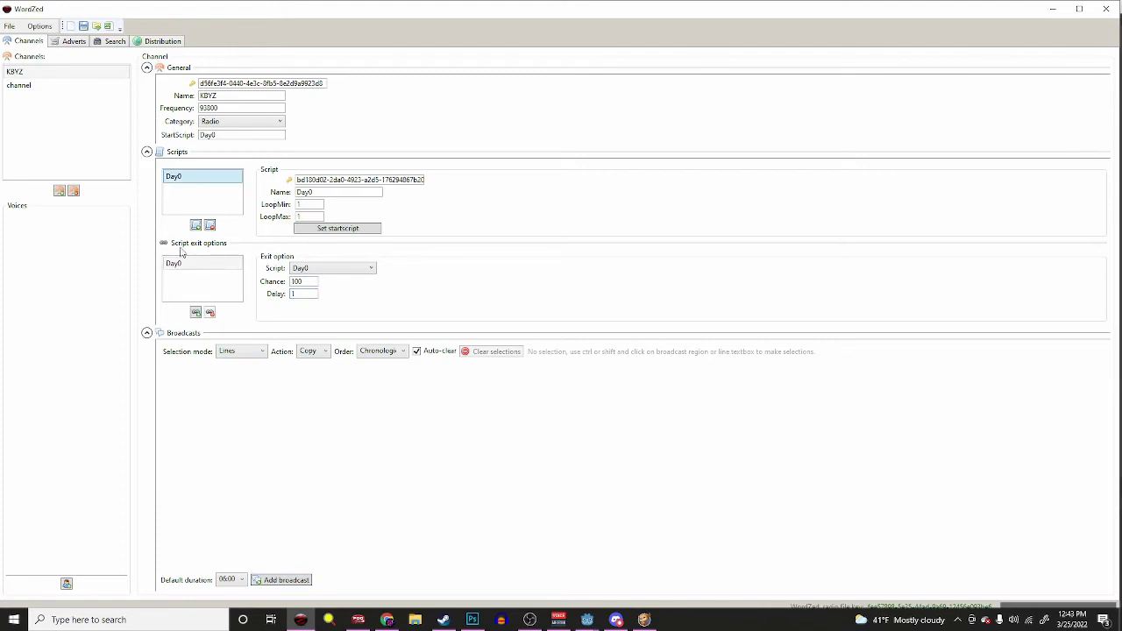
click(203, 267)
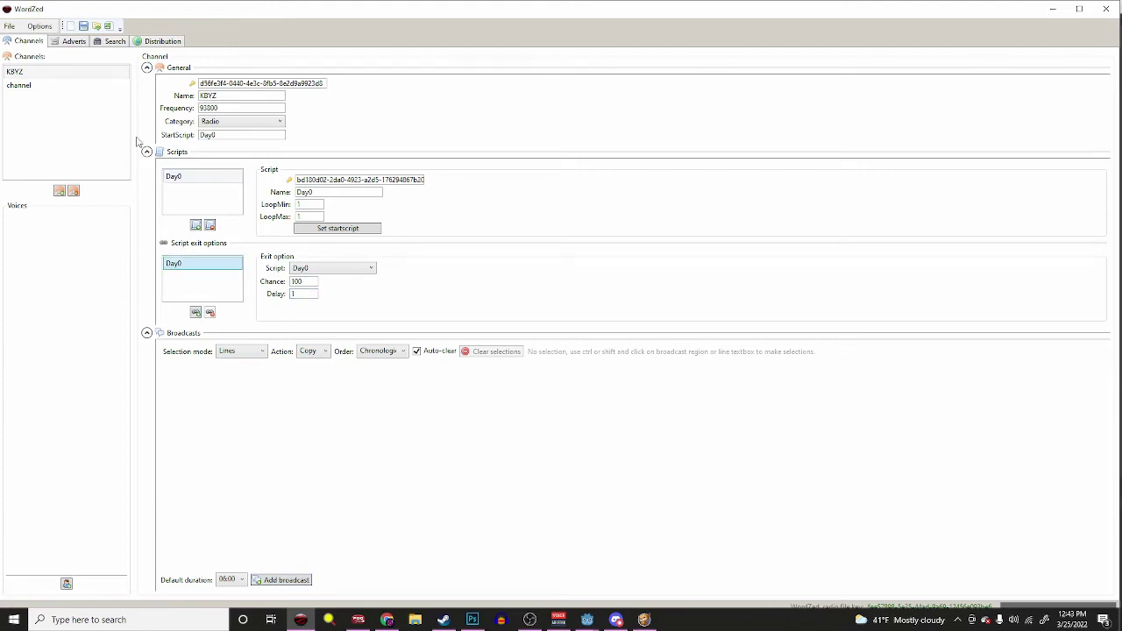
- Add a broadcast to the Day0 script using the default duration of 06:00
click(184, 176)
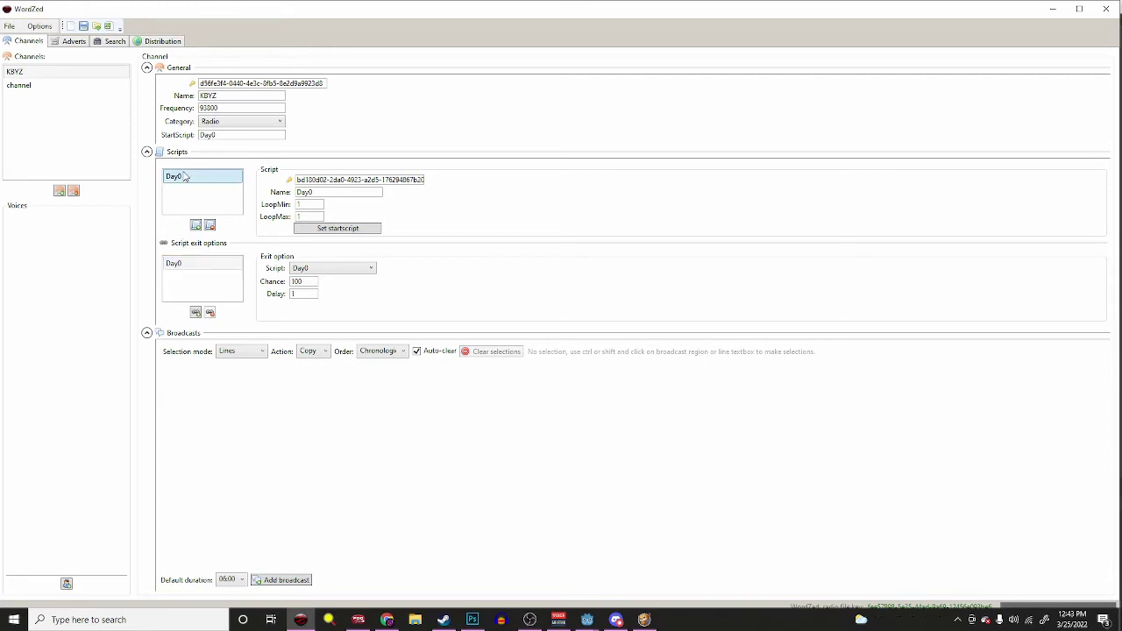
click(288, 580)
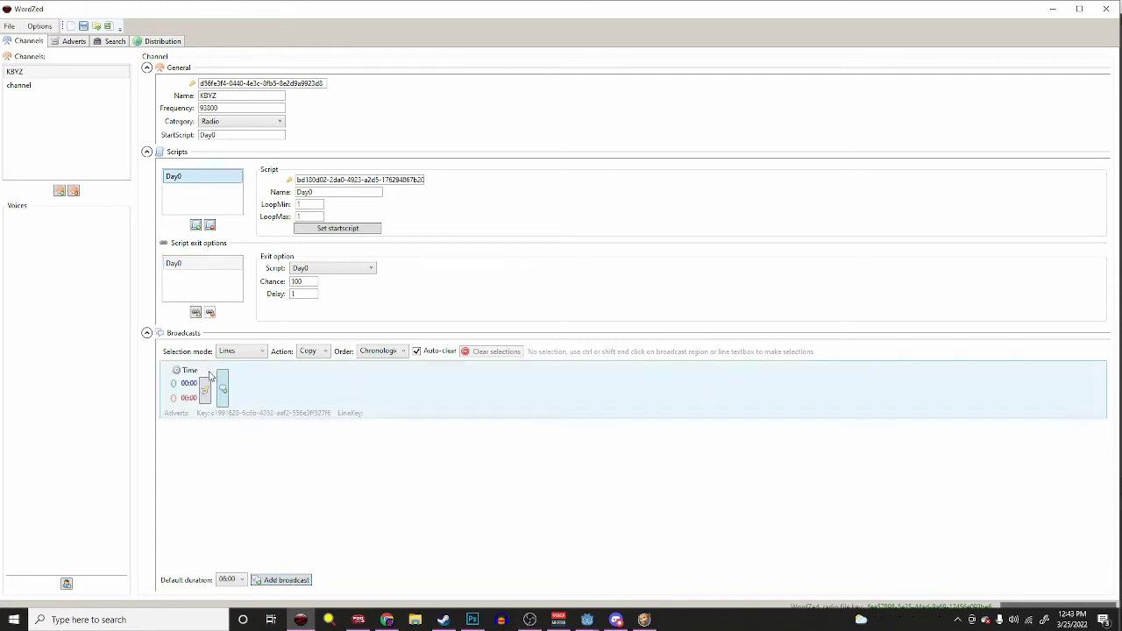
click(236, 582)
click(236, 582)
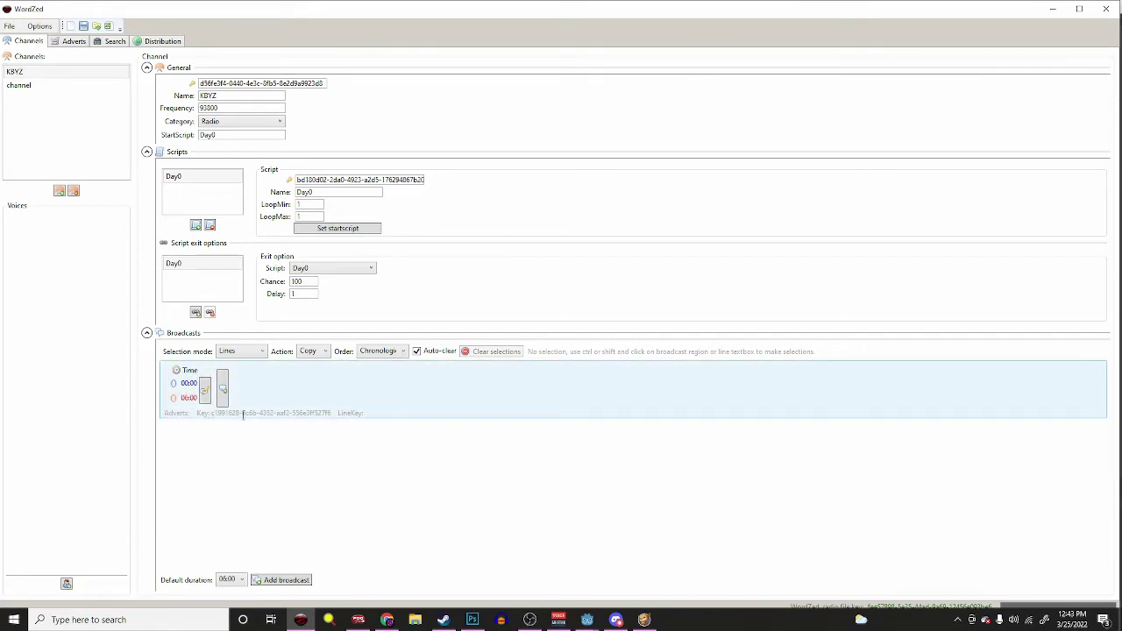
drag(243, 415, 373, 418)
click(269, 418)
drag(219, 417, 341, 418)
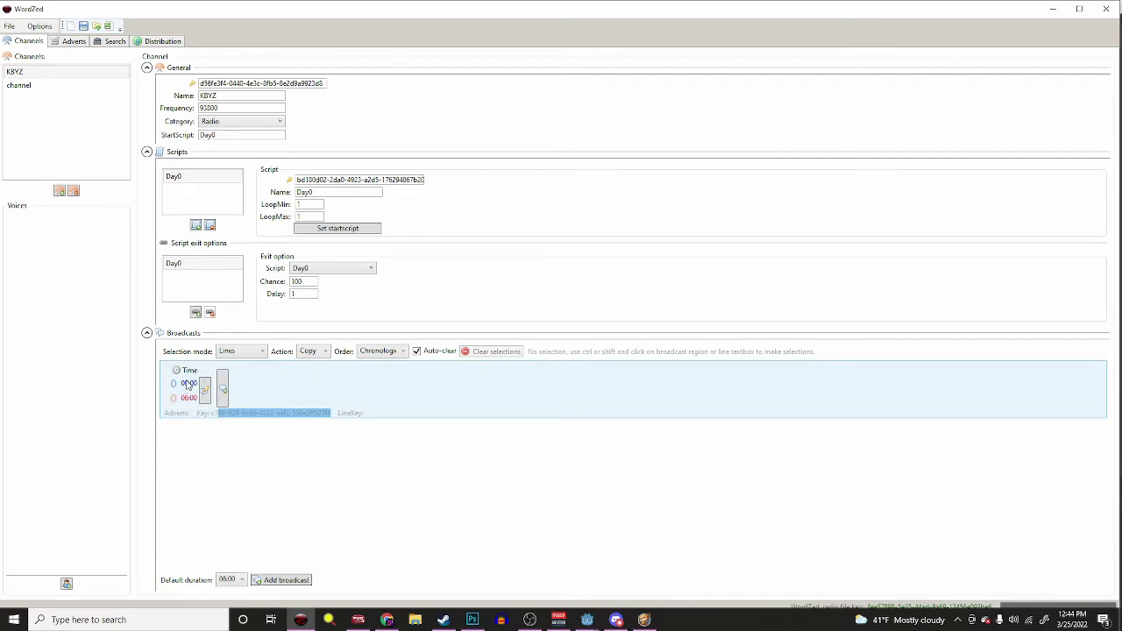
double_click(187, 385)
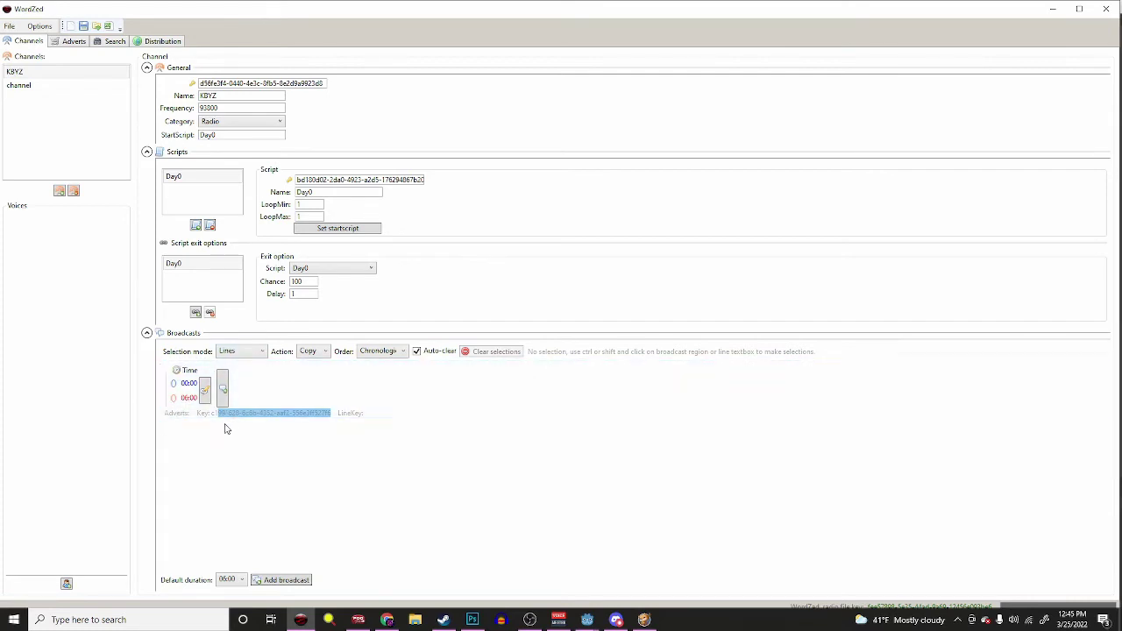
- Add three empty lines to the 00:00 broadcast
click(225, 391)
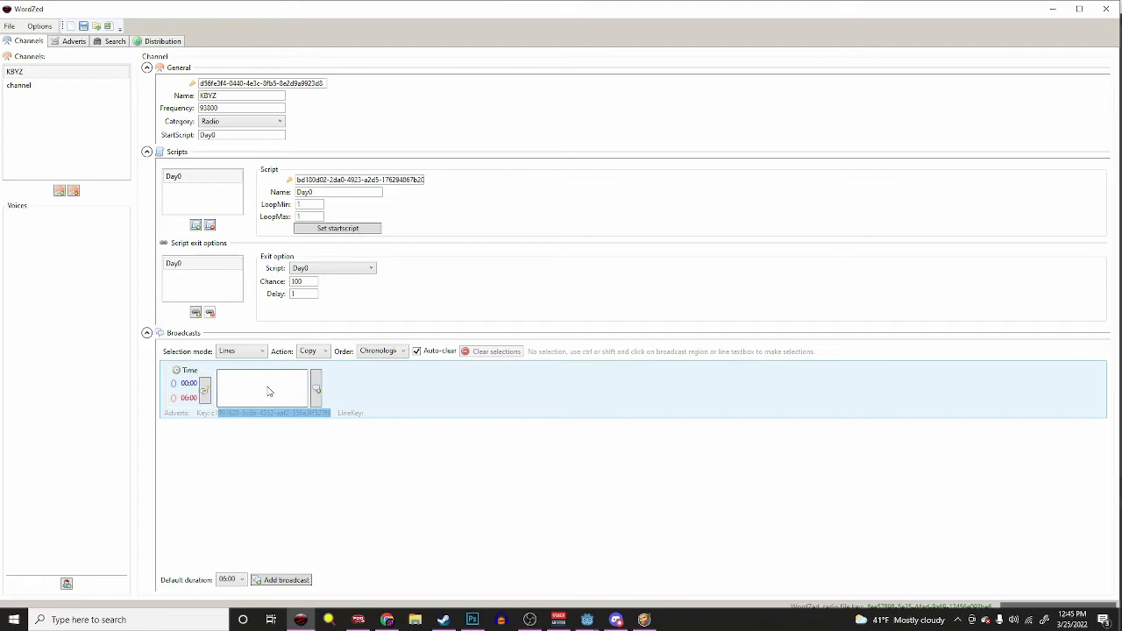
click(316, 393)
click(407, 391)
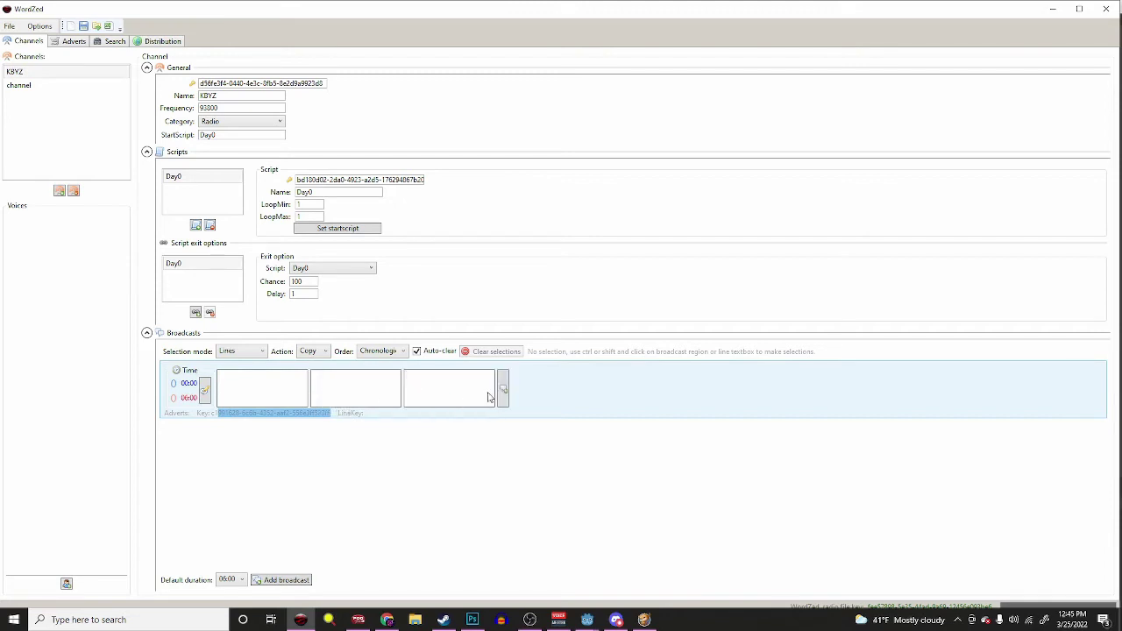
- Fill the three broadcast lines with "Whatever you want", "You name it" and "I'm your girl."
click(334, 394)
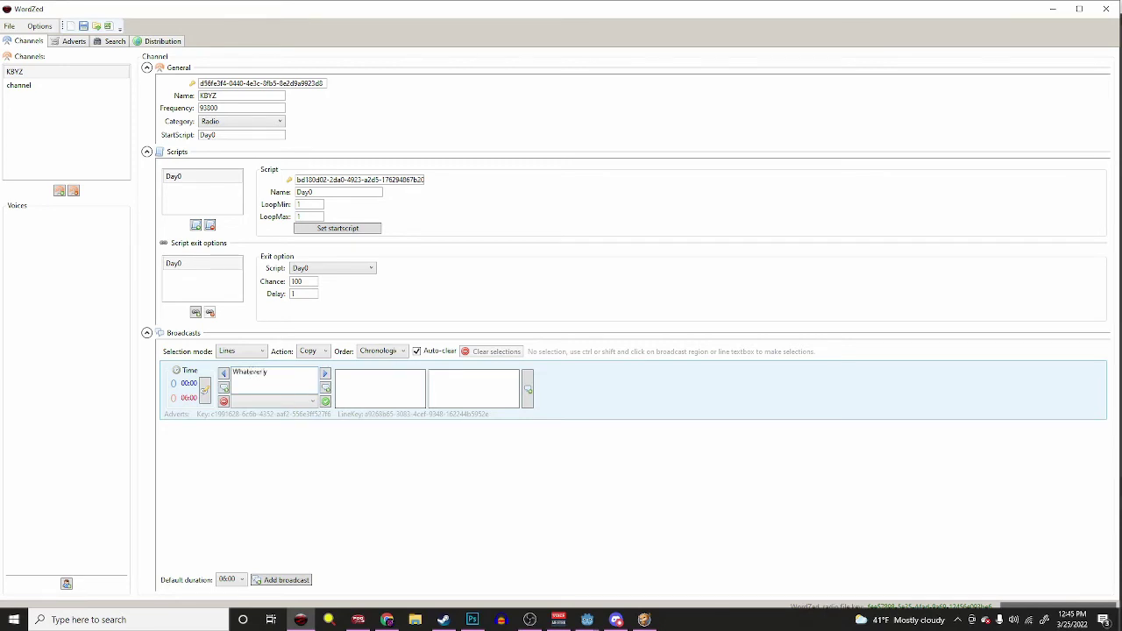
click(374, 402)
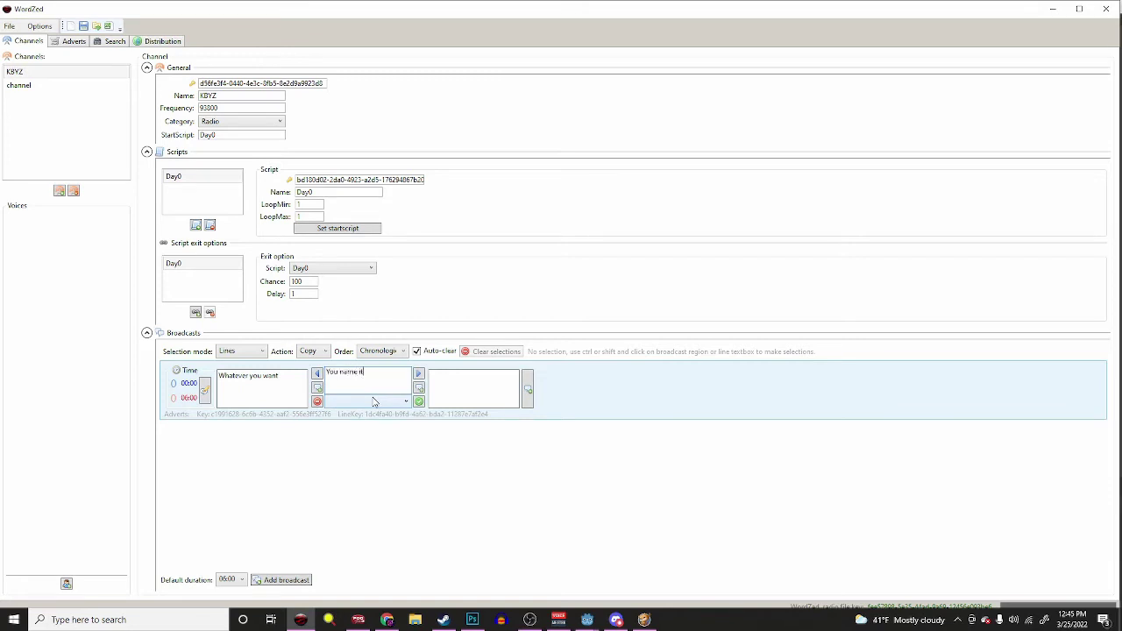
click(449, 395)
- Examine the editing controls of each of the three broadcast lines in turn
click(351, 399)
click(253, 389)
click(413, 398)
click(498, 390)
click(350, 376)
click(286, 373)
click(396, 394)
click(507, 394)
click(346, 396)
click(277, 392)
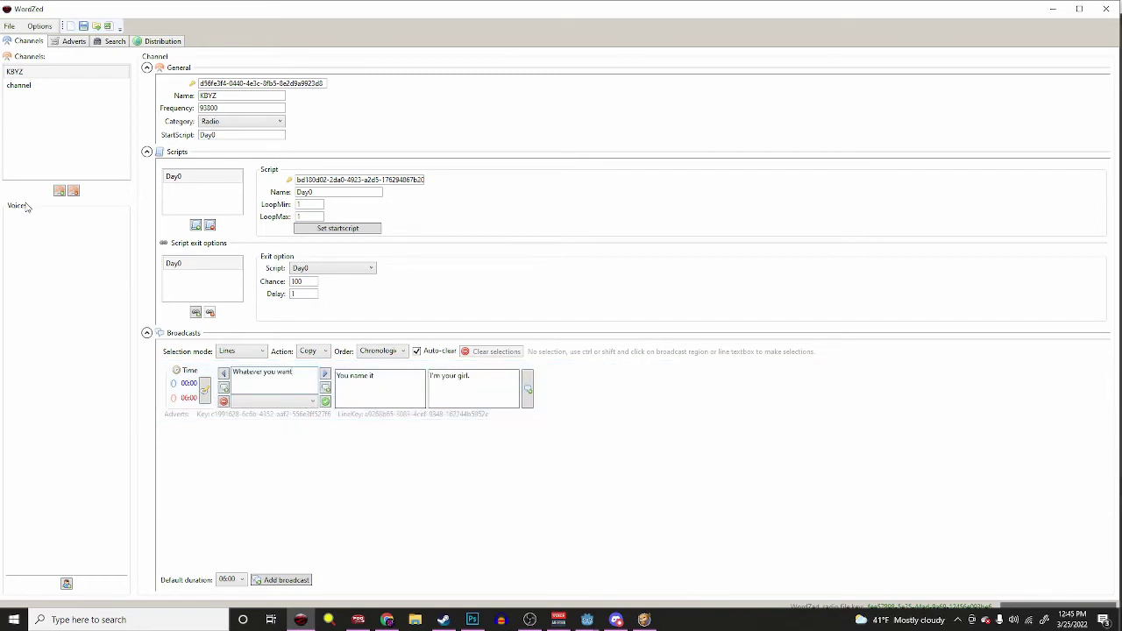
- Add a voice to the channel's voice list and colour it red
click(67, 584)
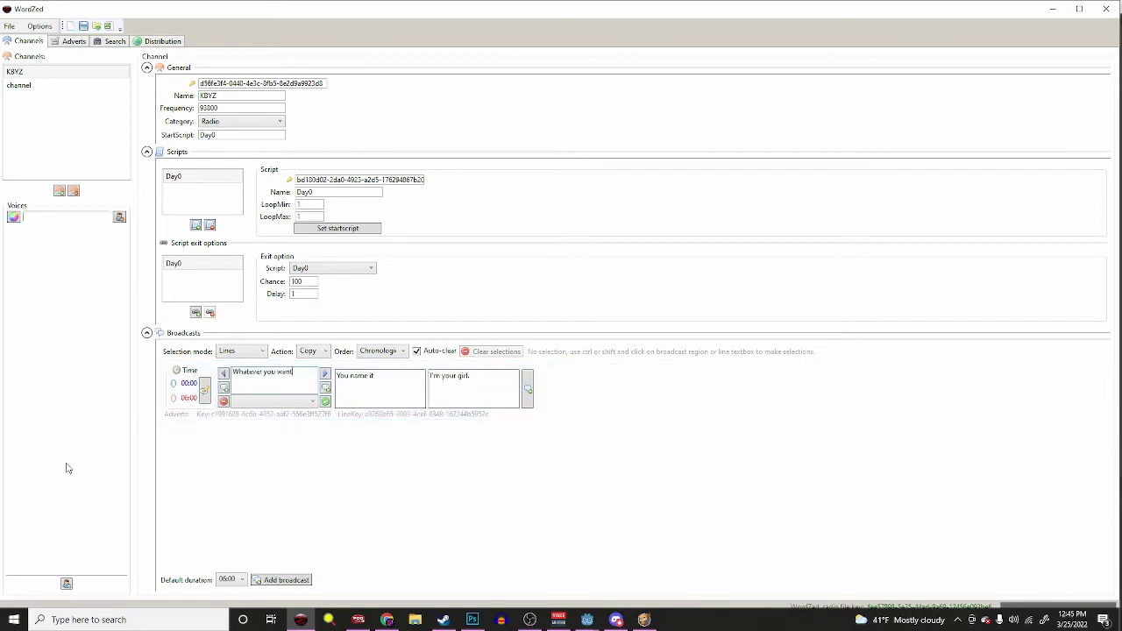
click(13, 218)
click(508, 187)
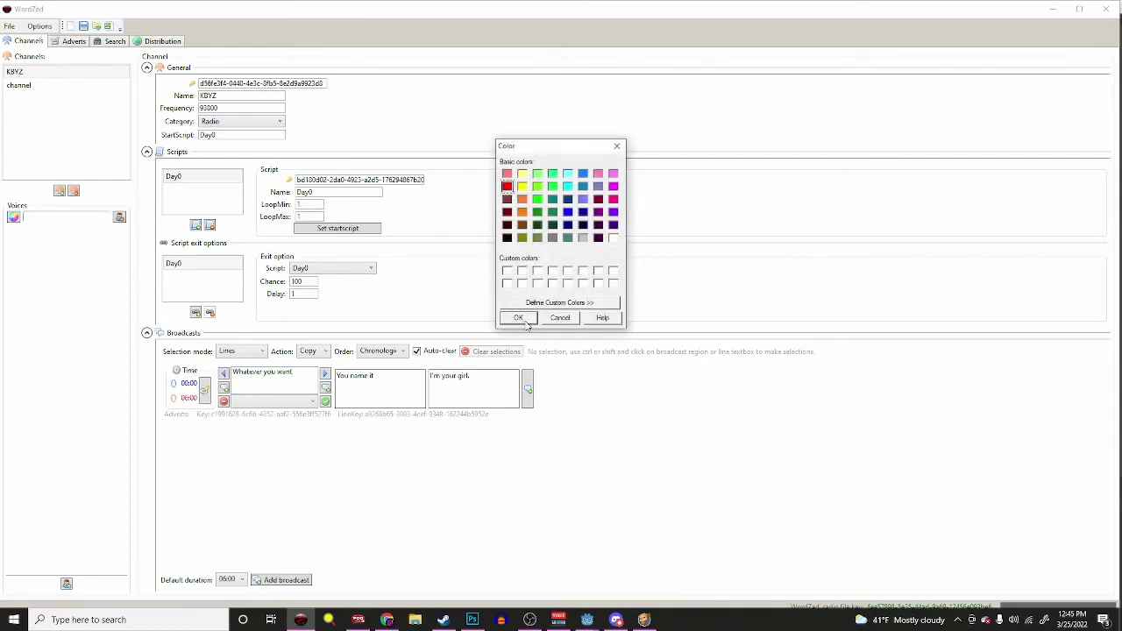
click(520, 318)
- Add a second voice to the channel's voice list and colour it blue
click(67, 584)
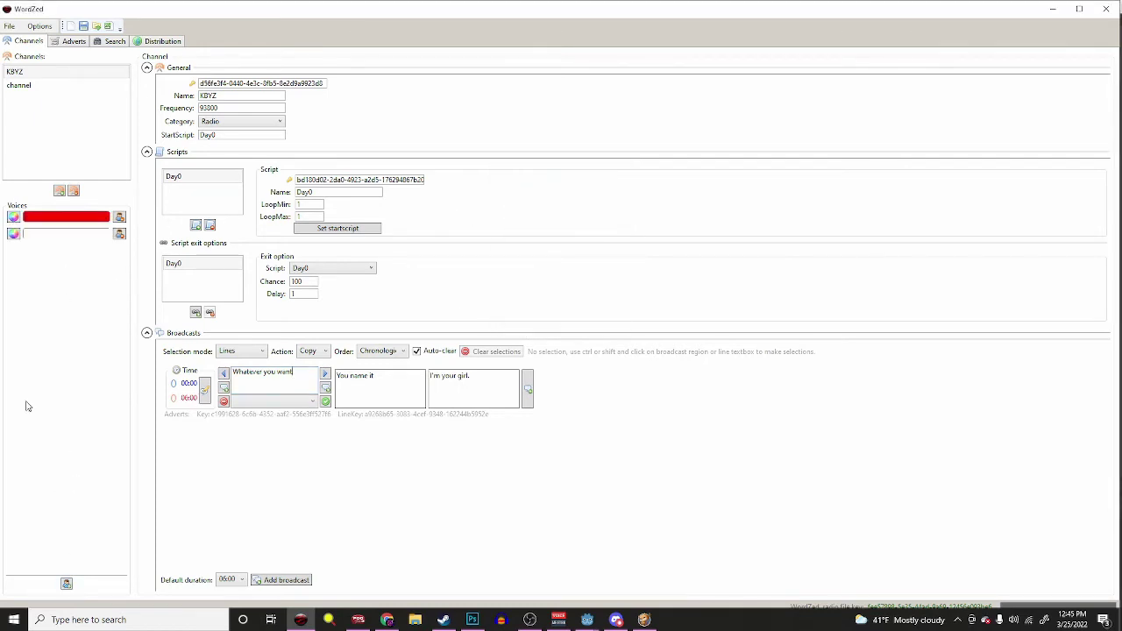
click(14, 235)
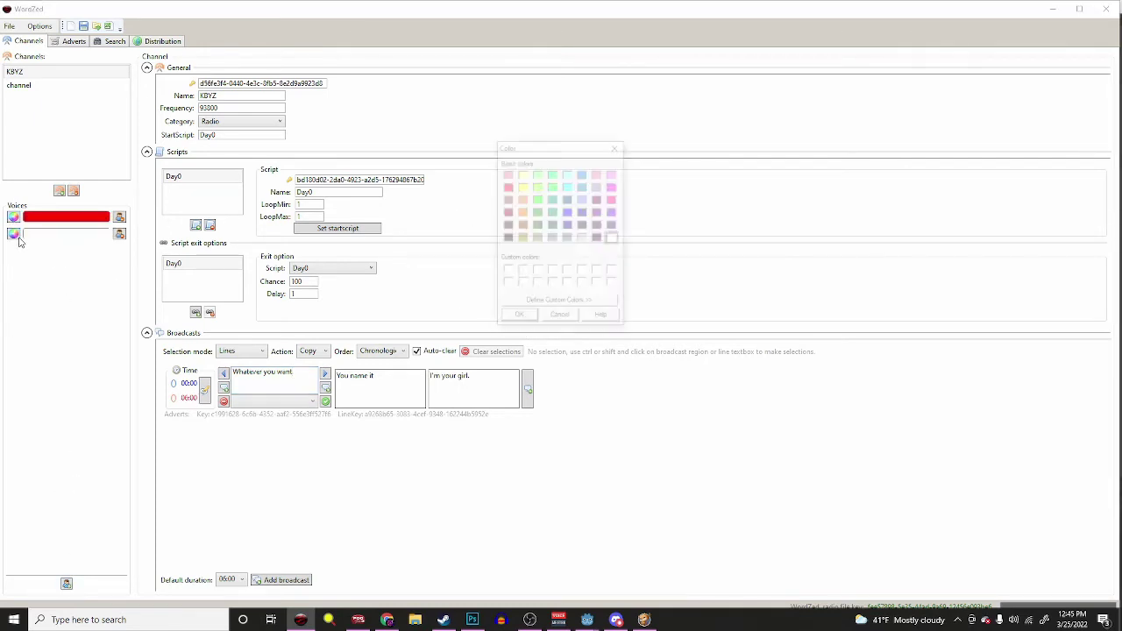
click(583, 174)
click(519, 318)
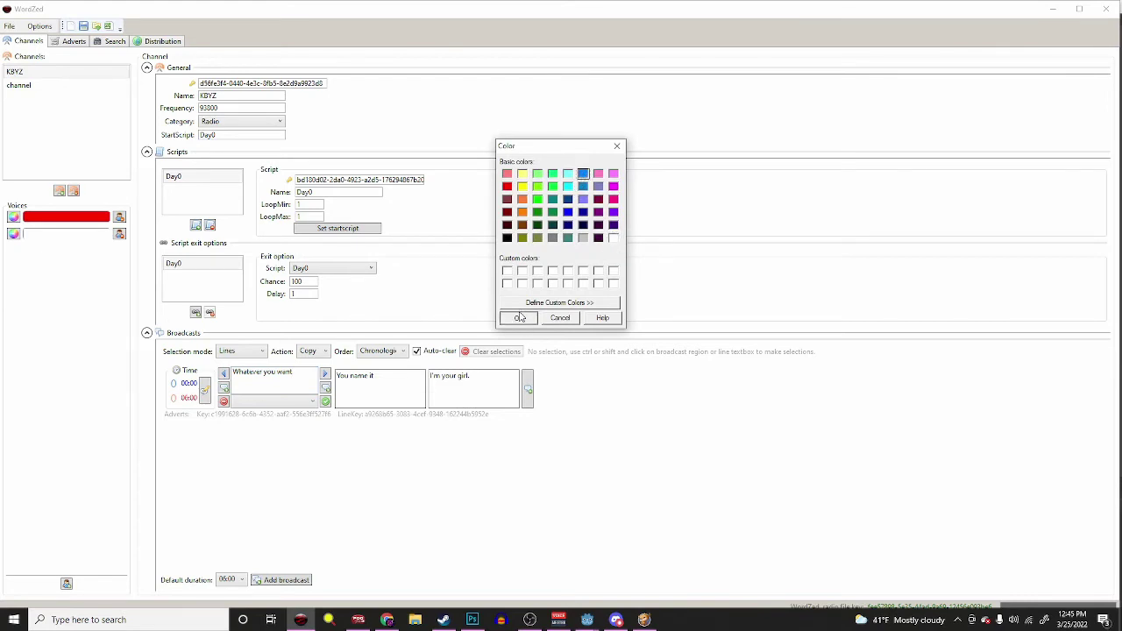
- Assign the red voice to the first and third broadcast lines and the blue voice to the second line
click(282, 401)
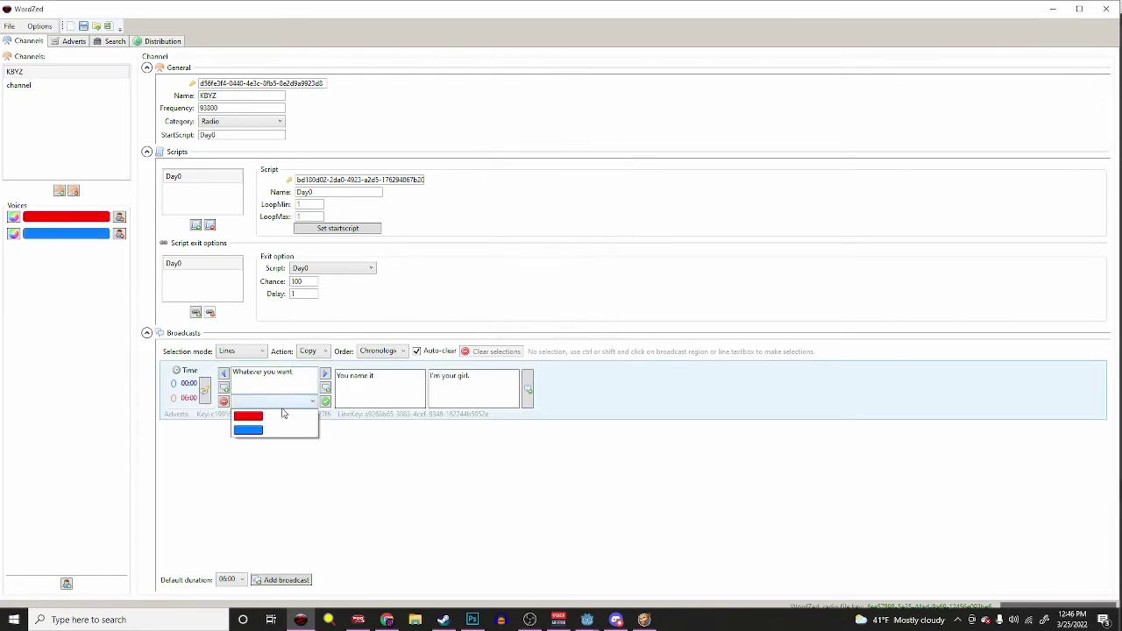
click(283, 416)
click(383, 403)
click(368, 402)
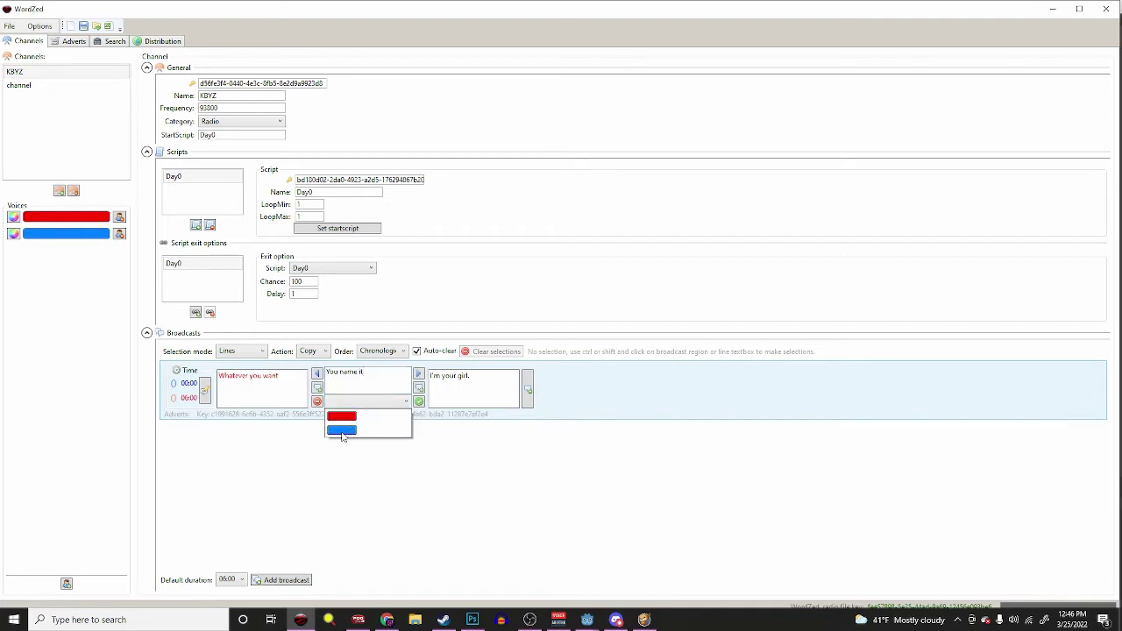
click(342, 429)
click(465, 399)
click(462, 402)
click(432, 418)
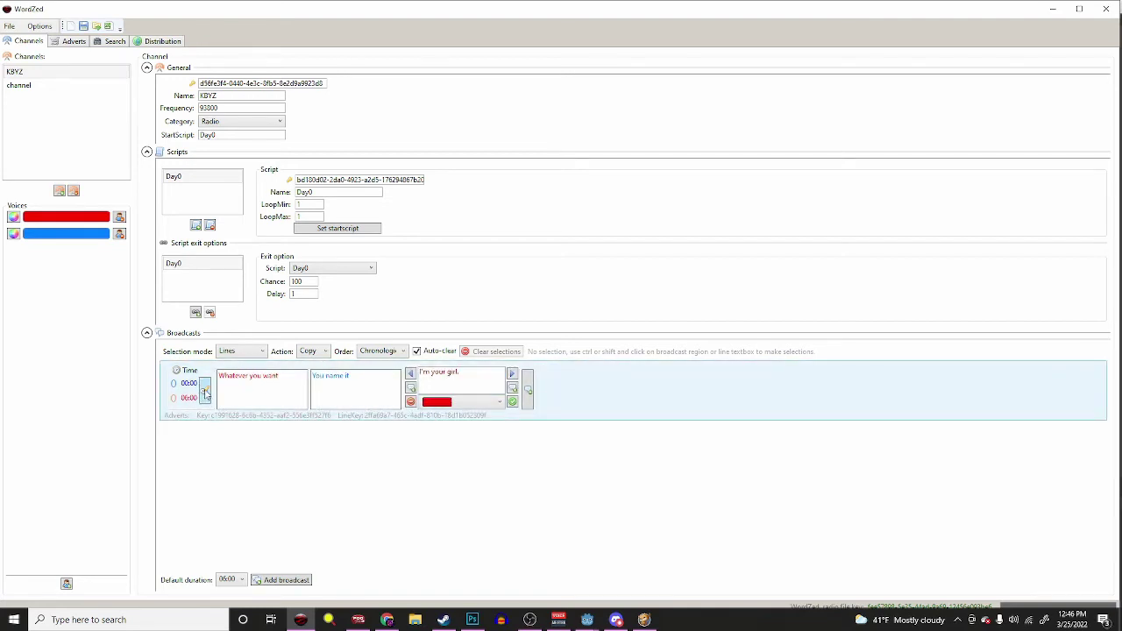
- Set the 00:00 broadcast's duration to 23:30 and finish editing the "I'm your girl." line
click(204, 390)
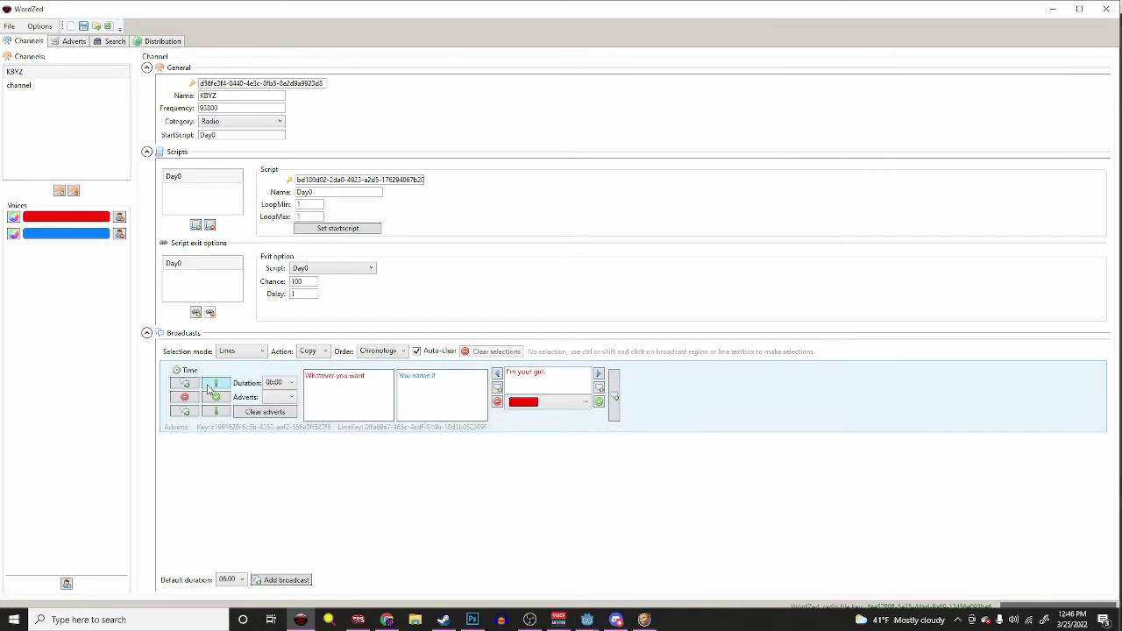
click(289, 385)
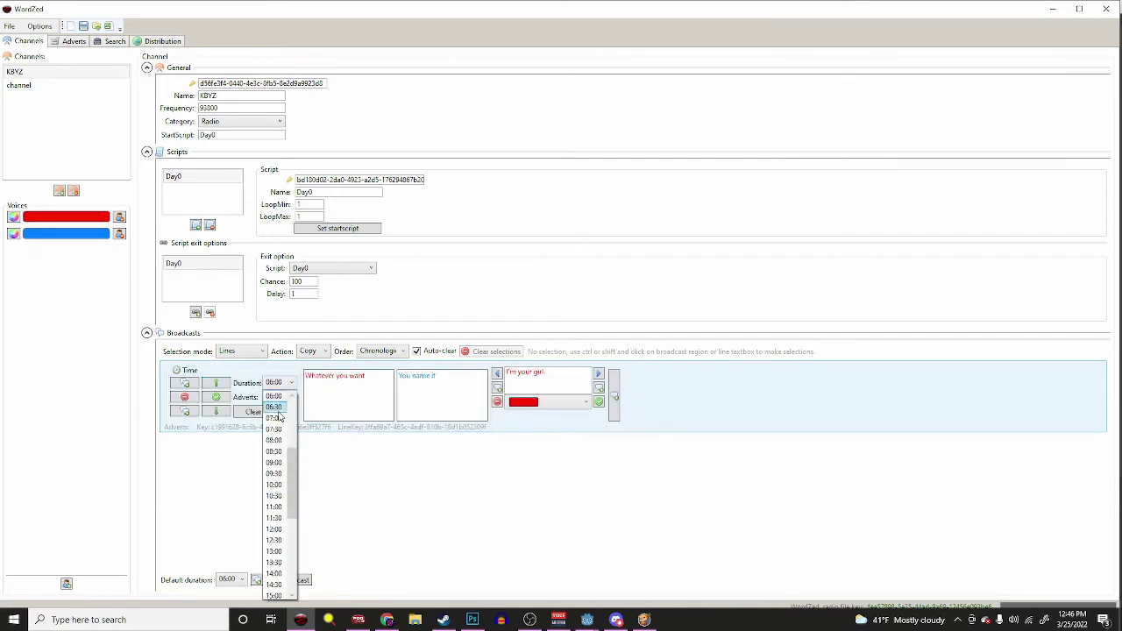
scroll(278, 416, up, 4)
scroll(279, 415, down, 7)
scroll(273, 432, down, 3)
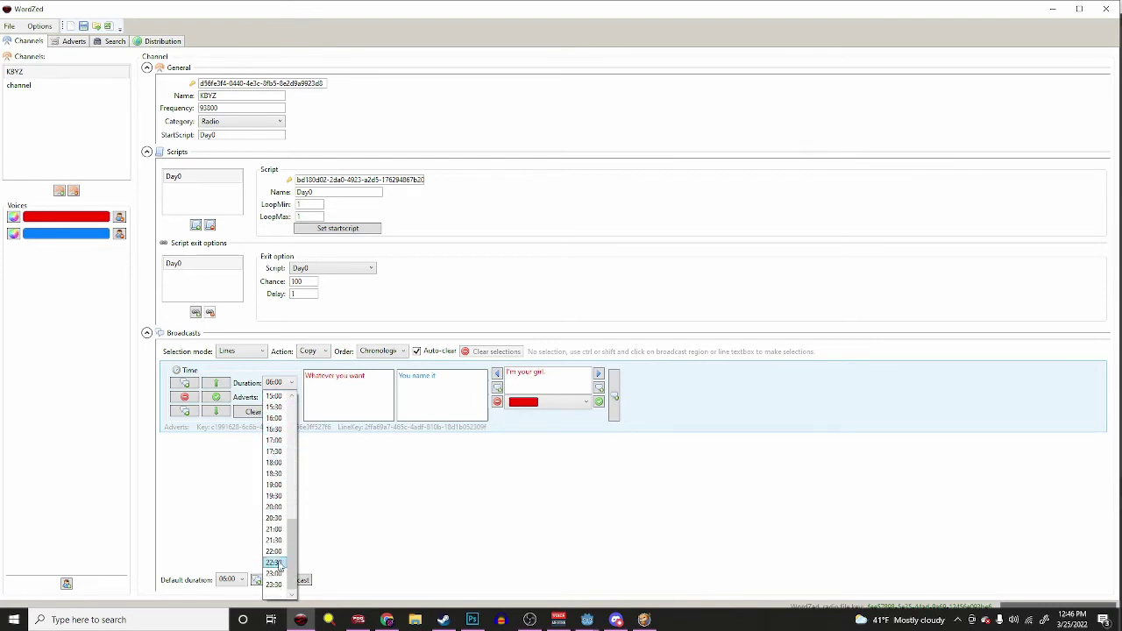
click(282, 592)
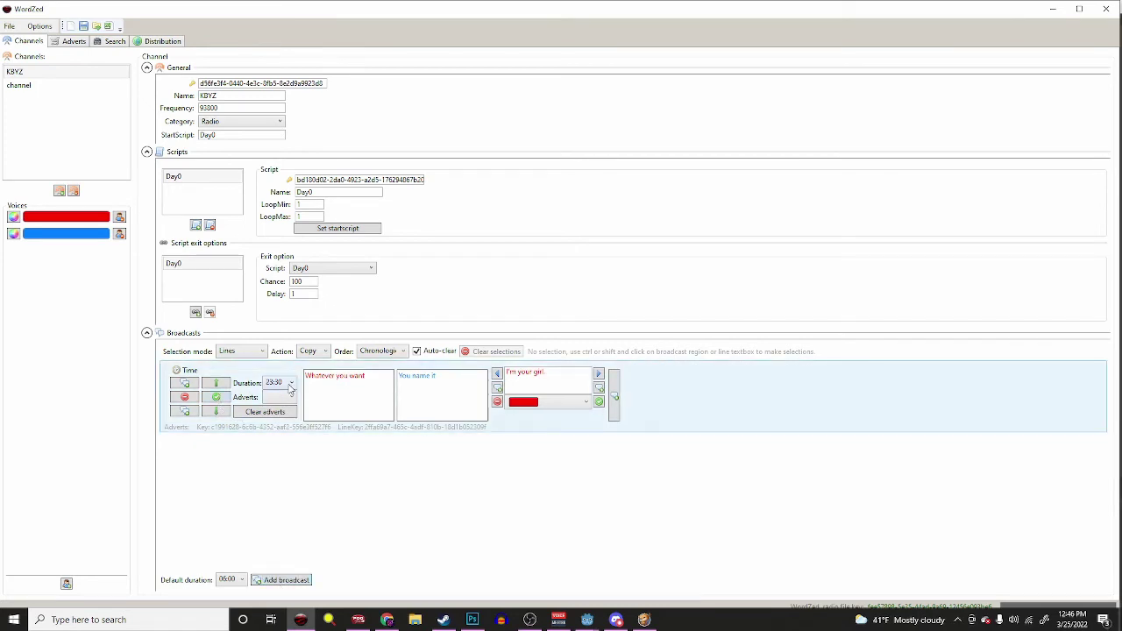
click(222, 405)
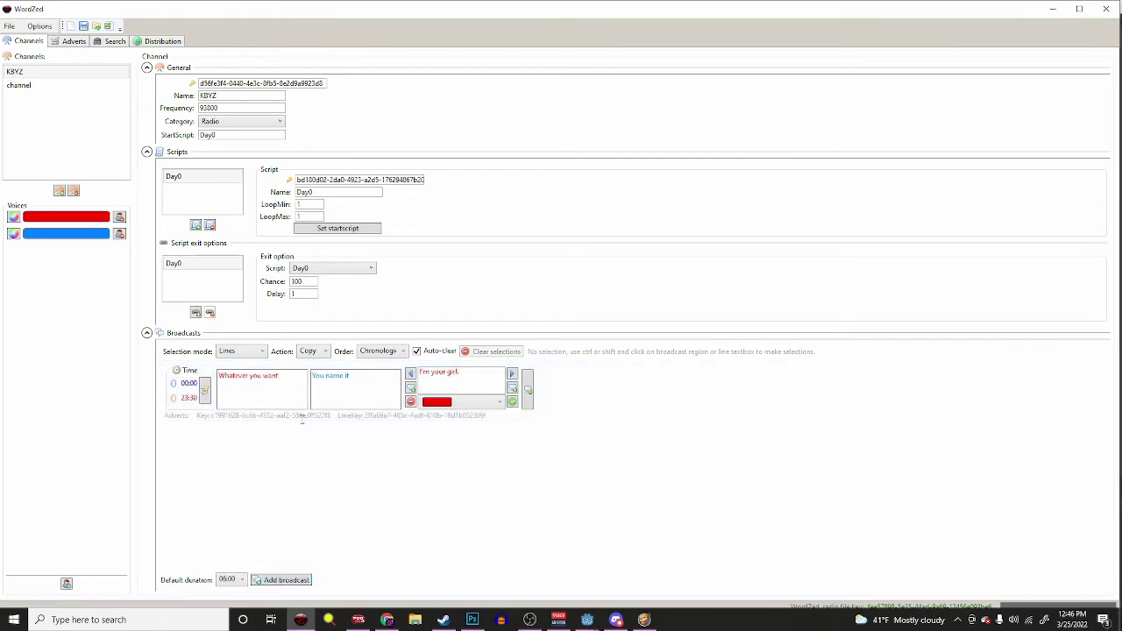
click(513, 401)
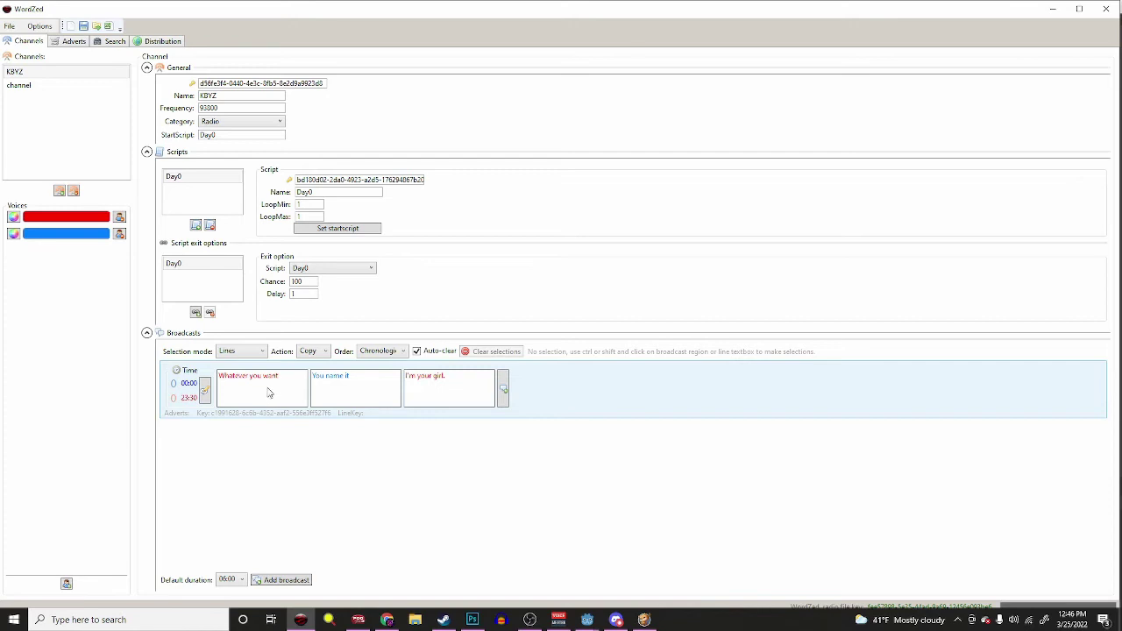
- Add a Boredom player effect to the "Whatever you want" line
double_click(274, 387)
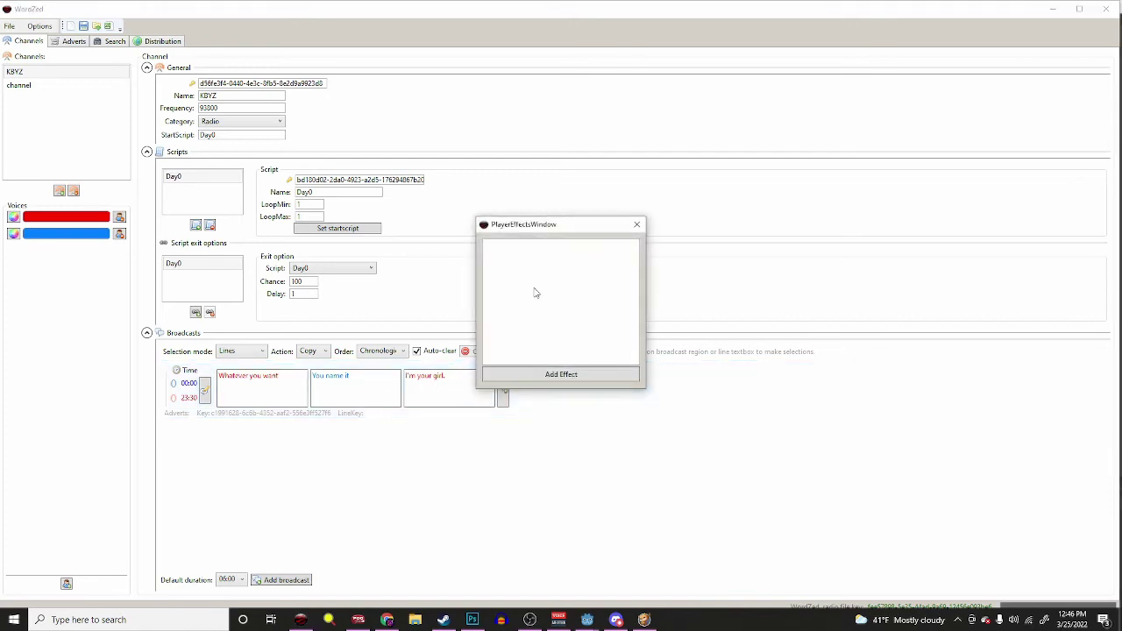
drag(554, 229, 336, 158)
click(349, 304)
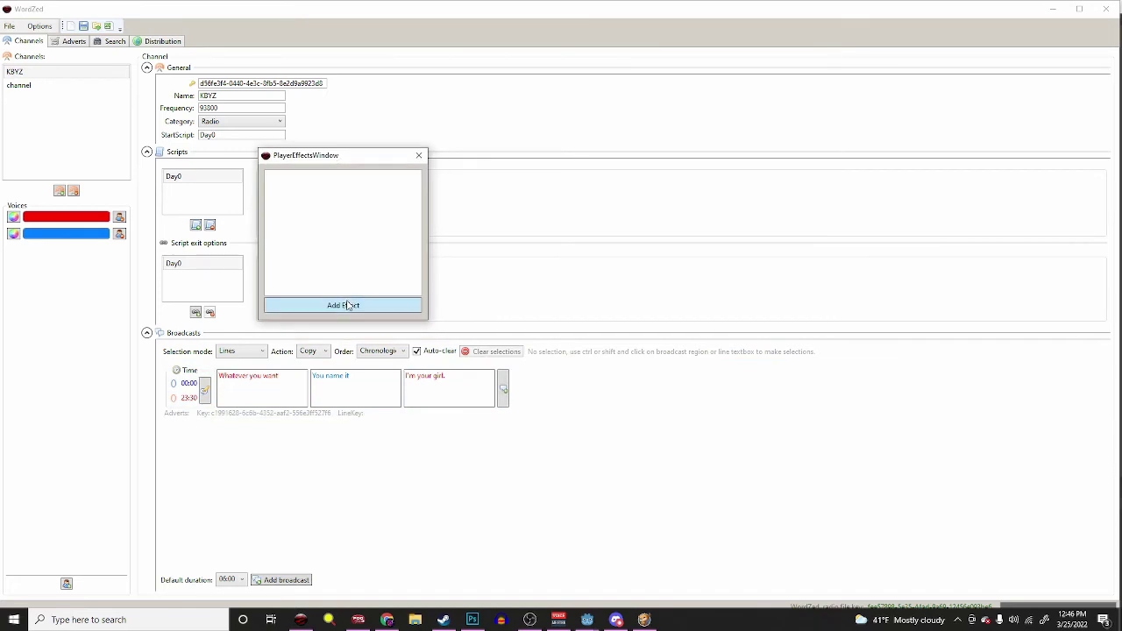
click(301, 180)
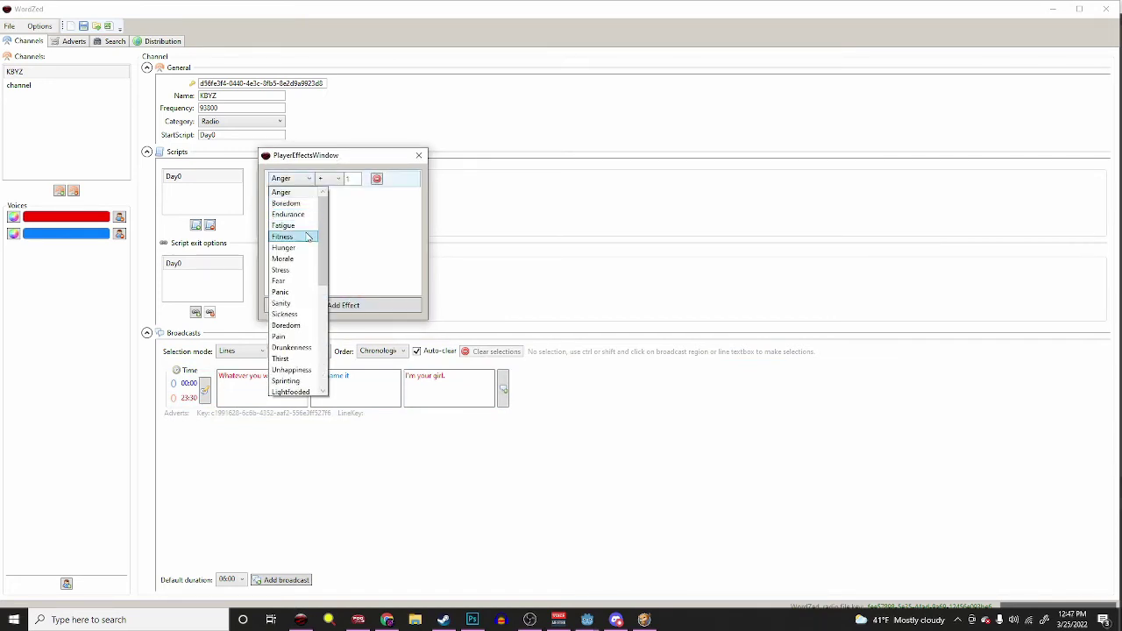
scroll(298, 290, down, 10)
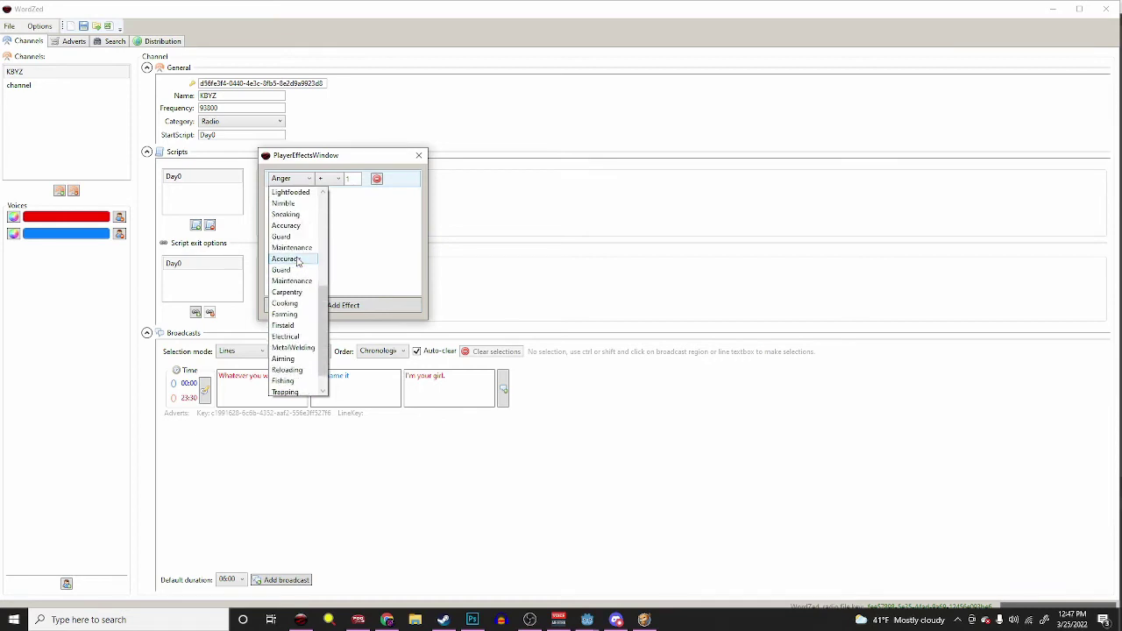
scroll(289, 334, up, 10)
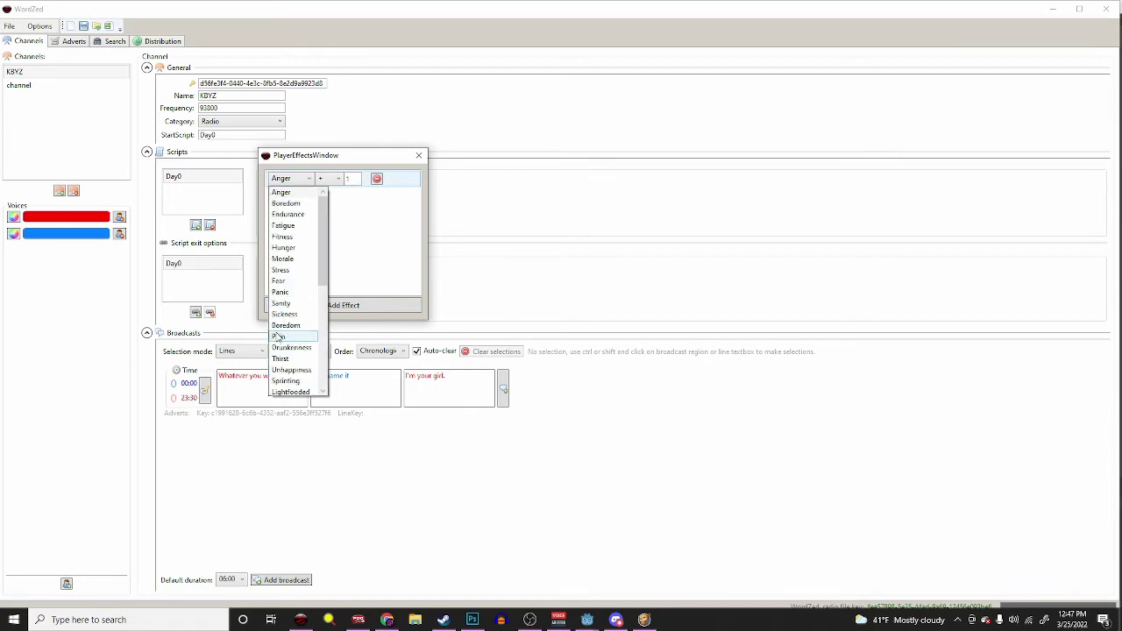
click(305, 203)
- Set the Boredom effect's operator to minus, then reopen the first line's effects to check them
click(338, 178)
click(328, 200)
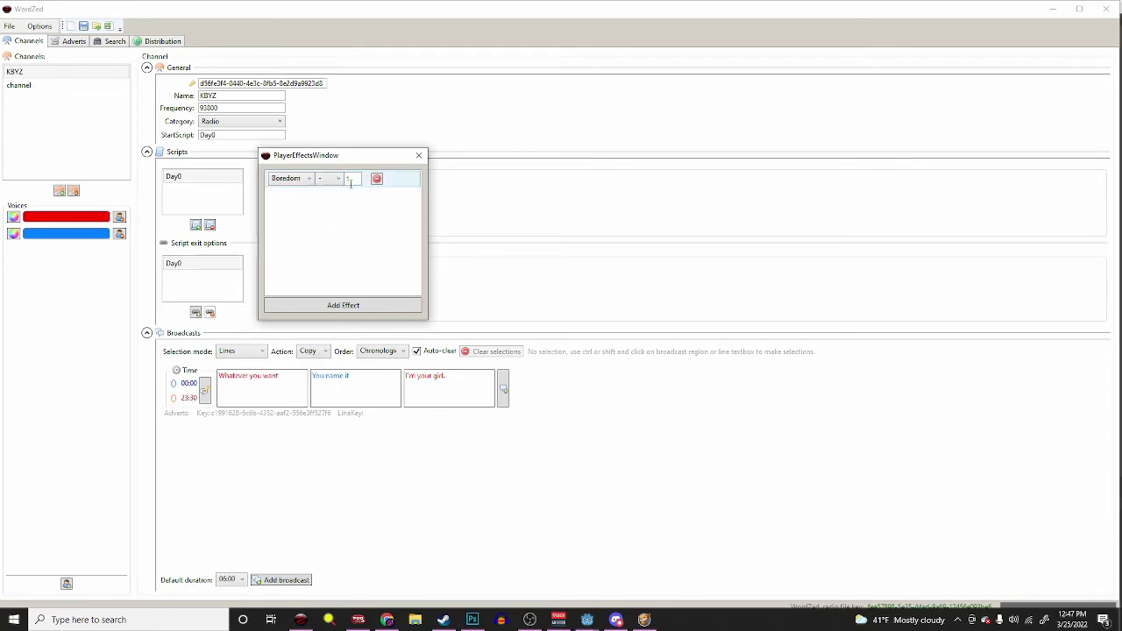
click(324, 179)
click(327, 218)
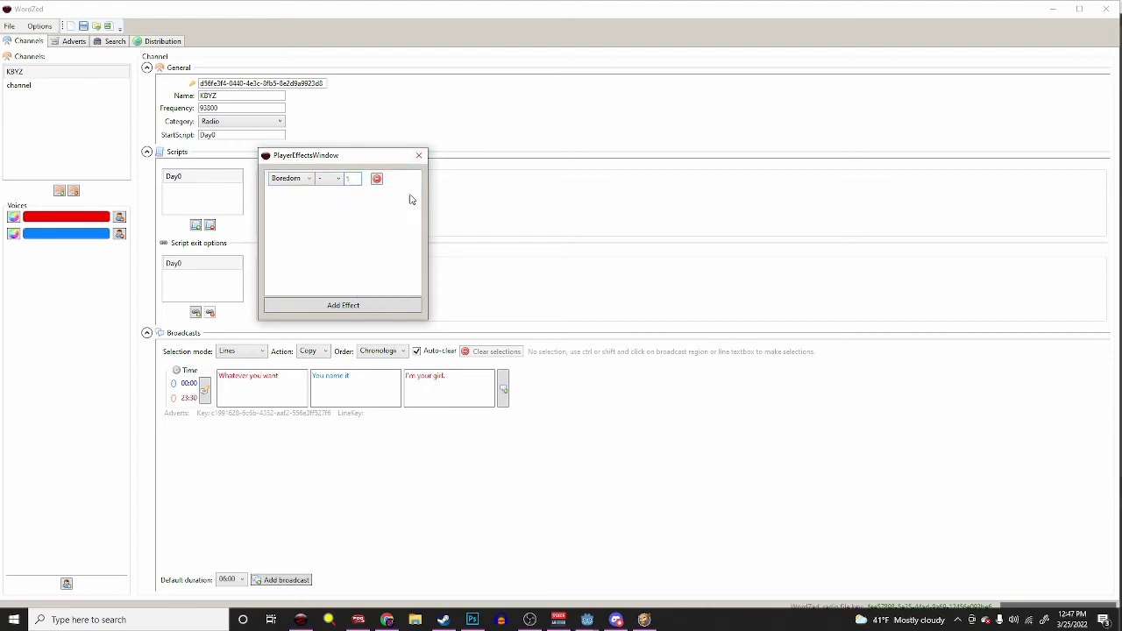
click(420, 158)
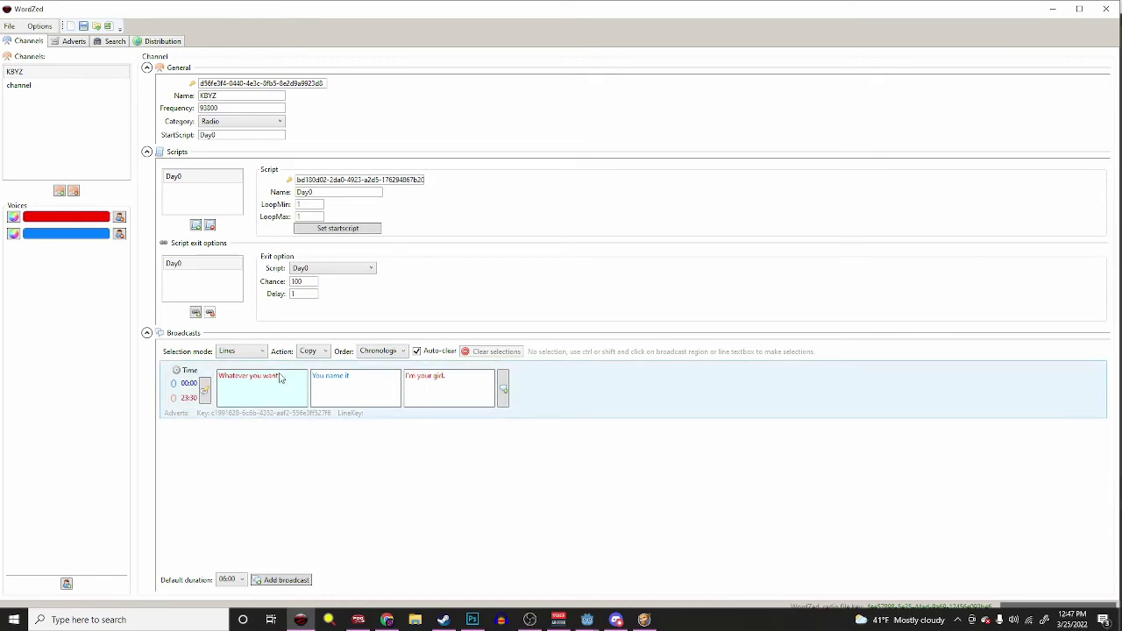
click(286, 390)
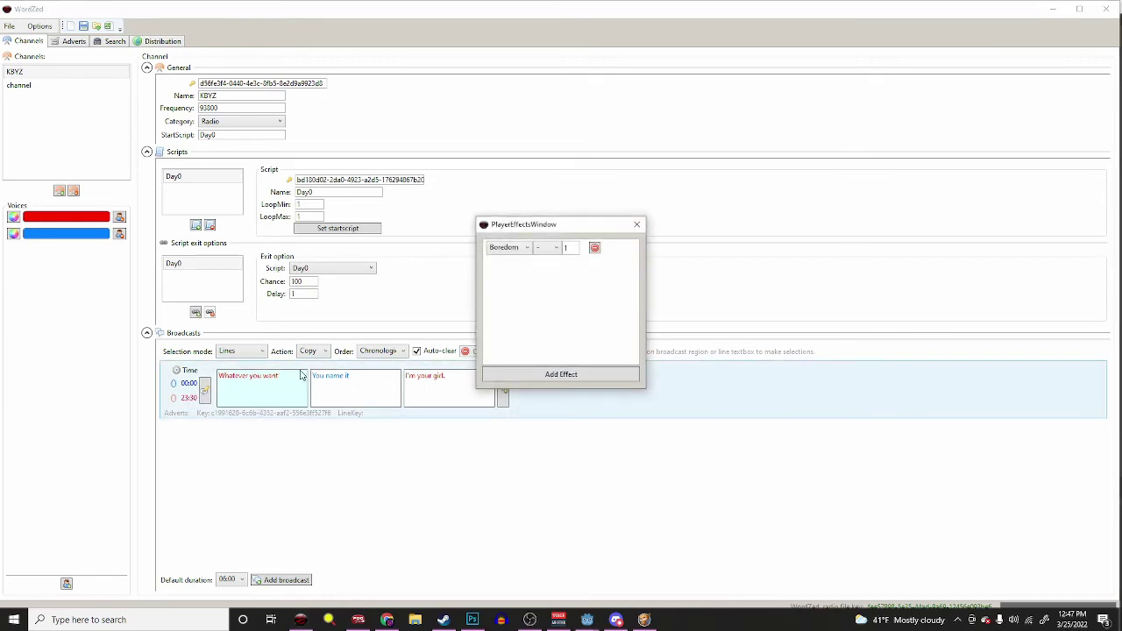
click(636, 224)
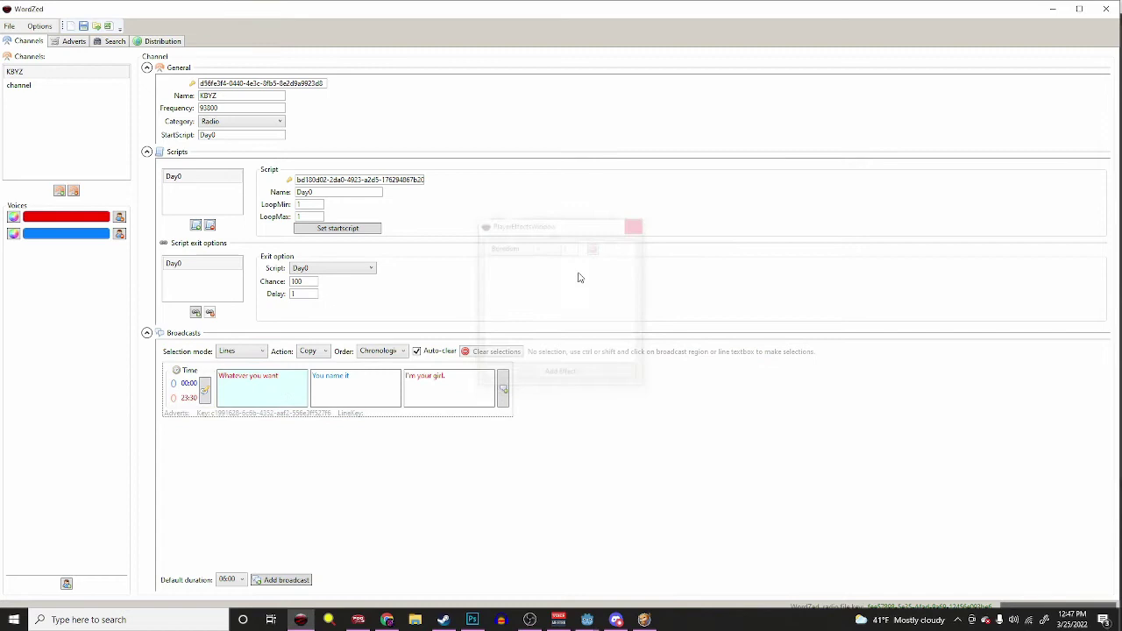
- Add an Electrical +10 player effect to the "You name it" line
click(358, 394)
click(521, 375)
click(523, 249)
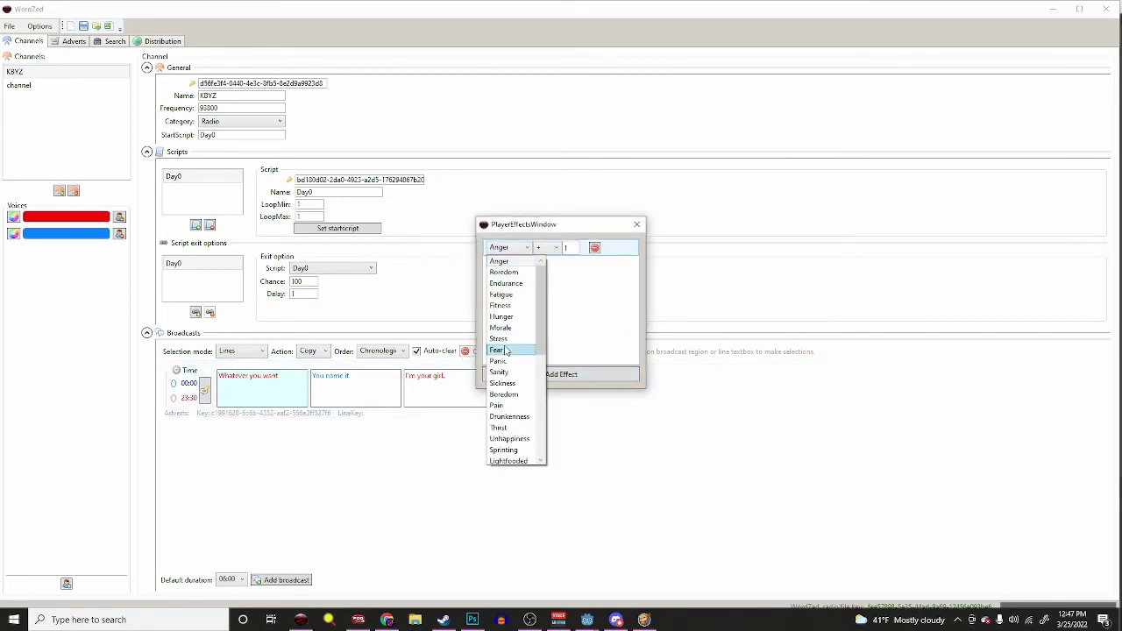
scroll(517, 351, down, 3)
scroll(519, 341, up, 2)
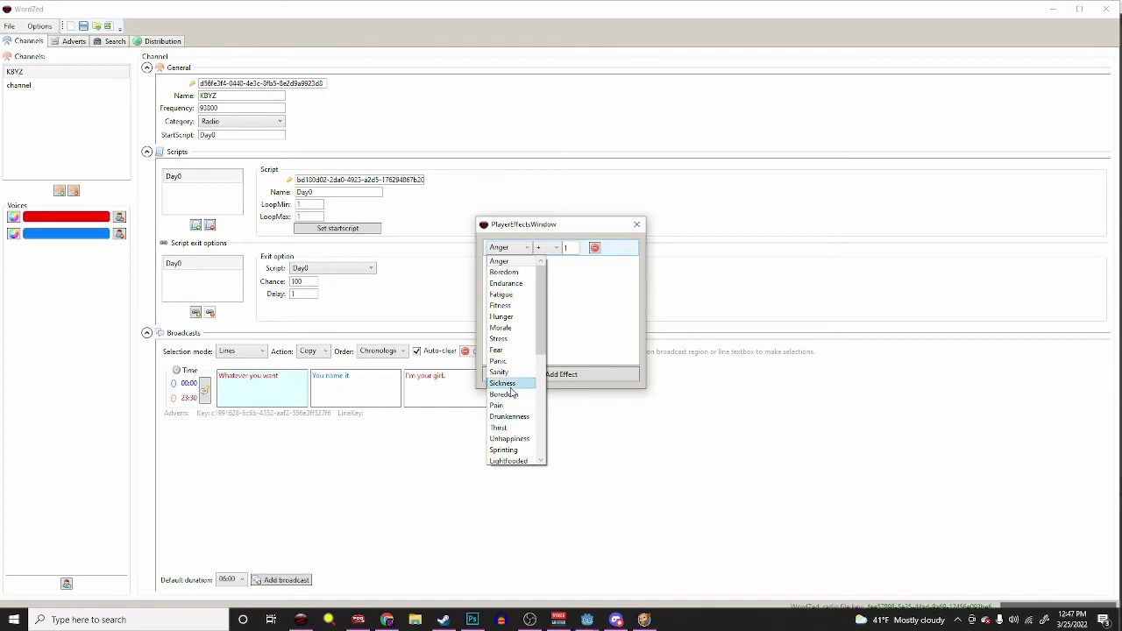
scroll(515, 296, down, 3)
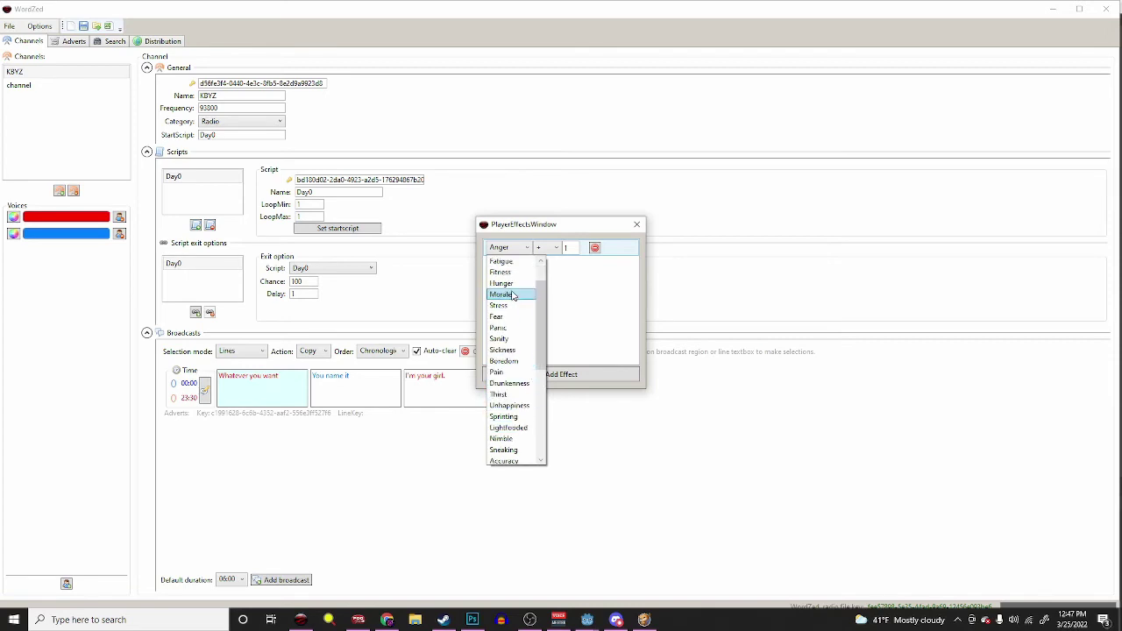
scroll(515, 296, up, 3)
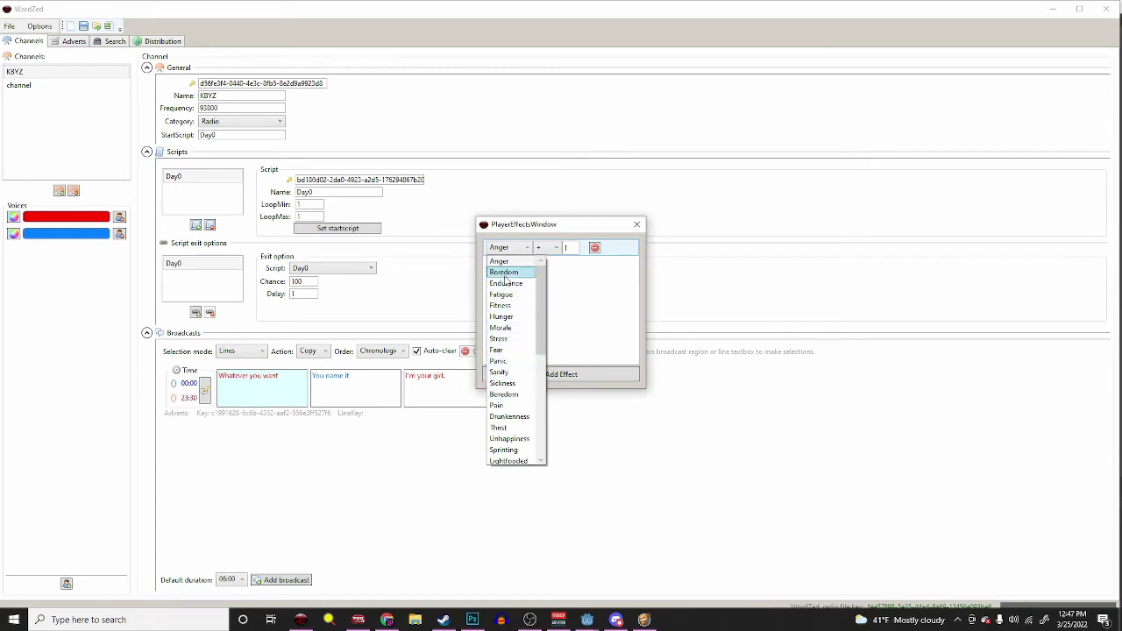
scroll(504, 307, down, 5)
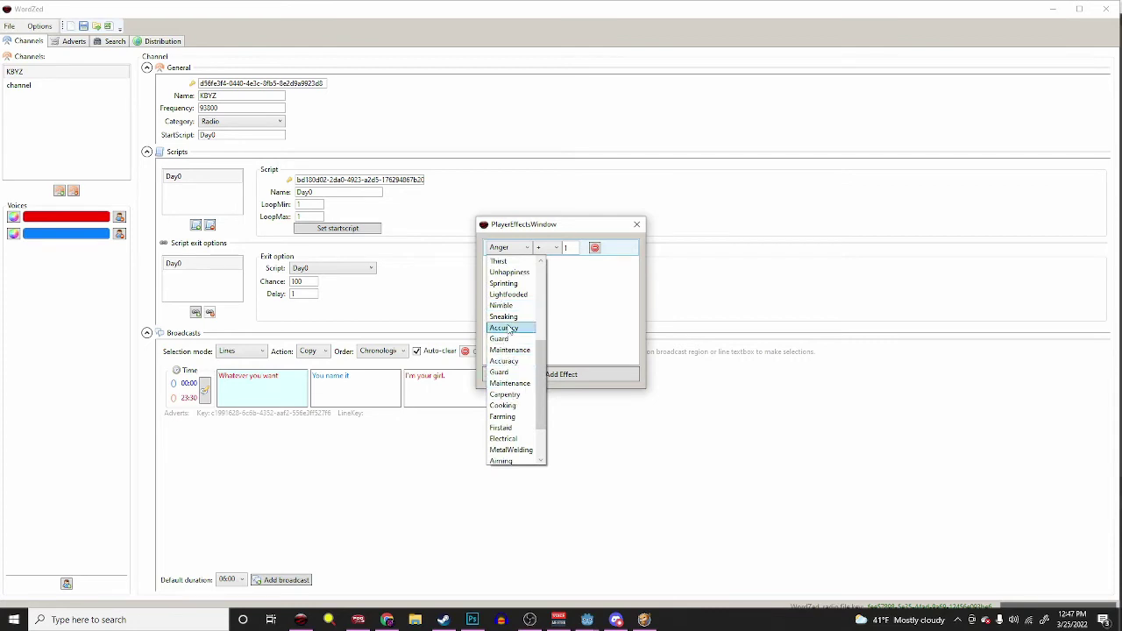
scroll(510, 324, down, 2)
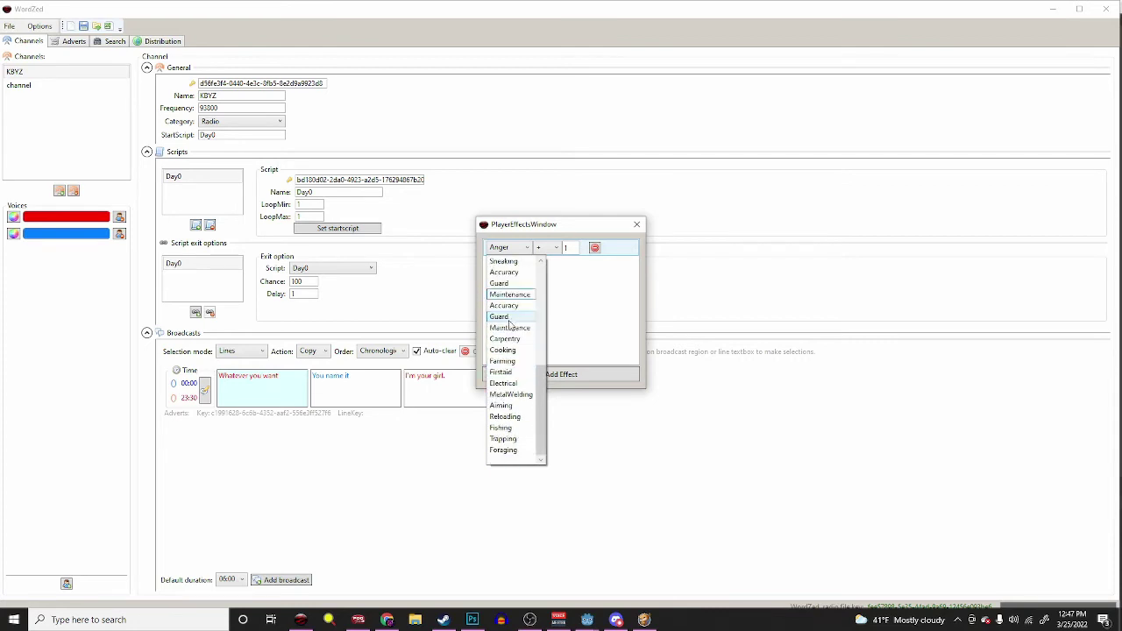
click(516, 384)
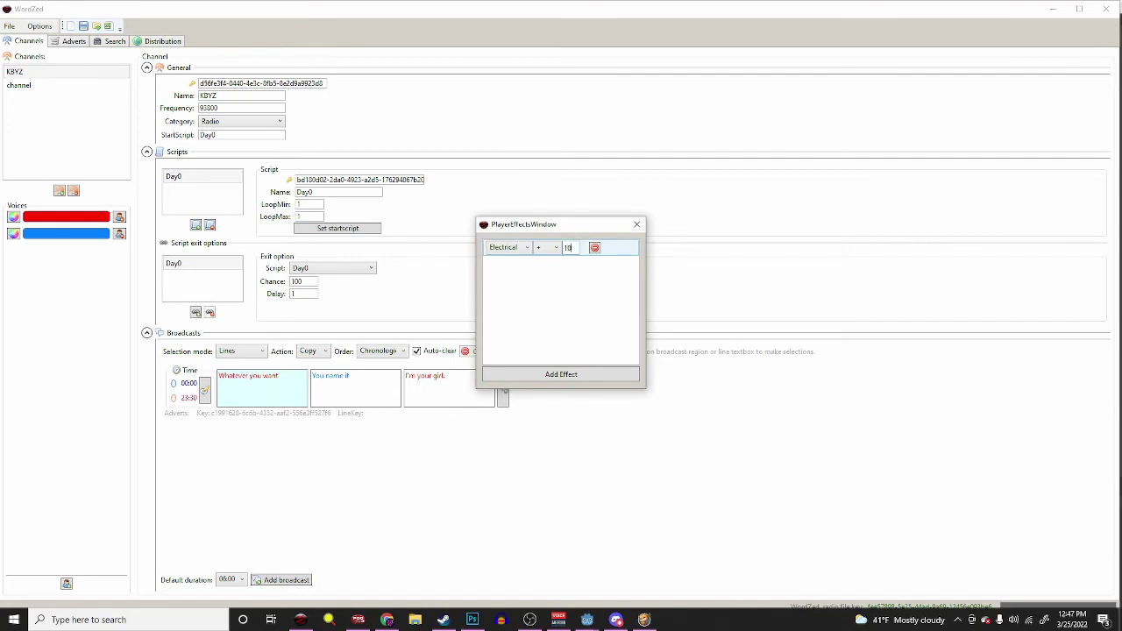
click(637, 224)
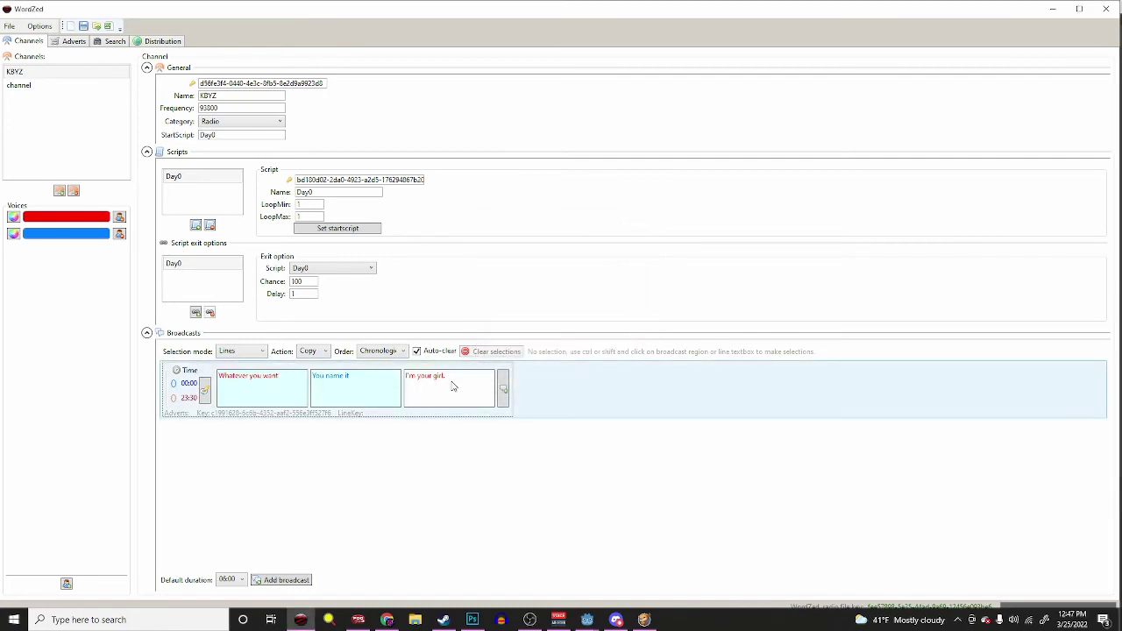
- Add a Panic player effect with the plus operator to the "I'm your girl." line
click(503, 389)
click(561, 374)
click(508, 247)
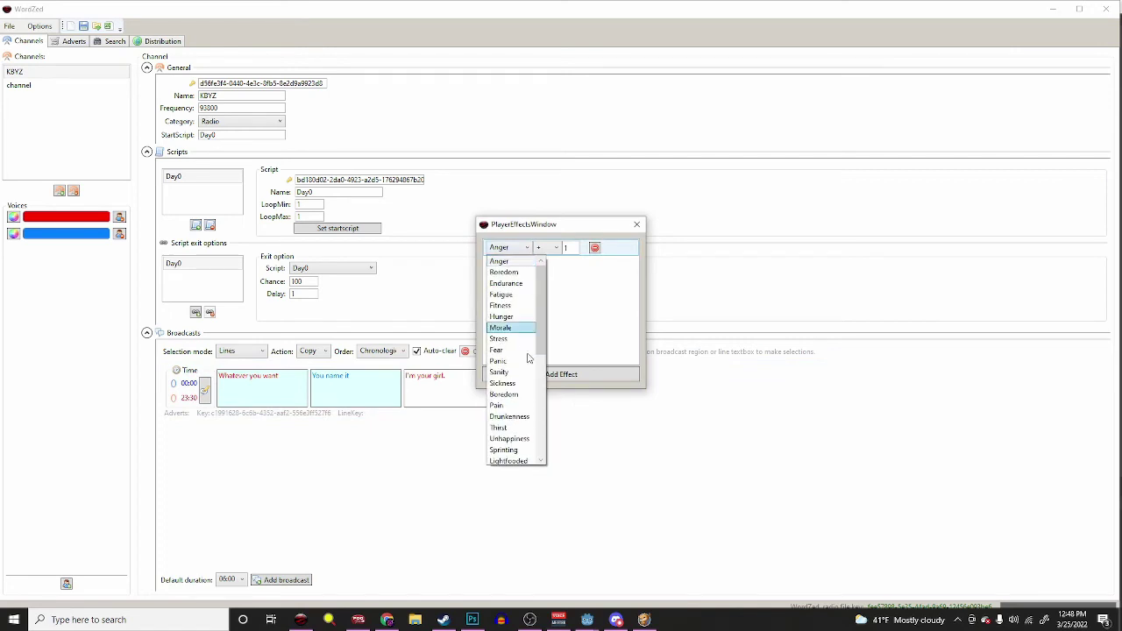
scroll(529, 358, down, 3)
scroll(521, 360, up, 3)
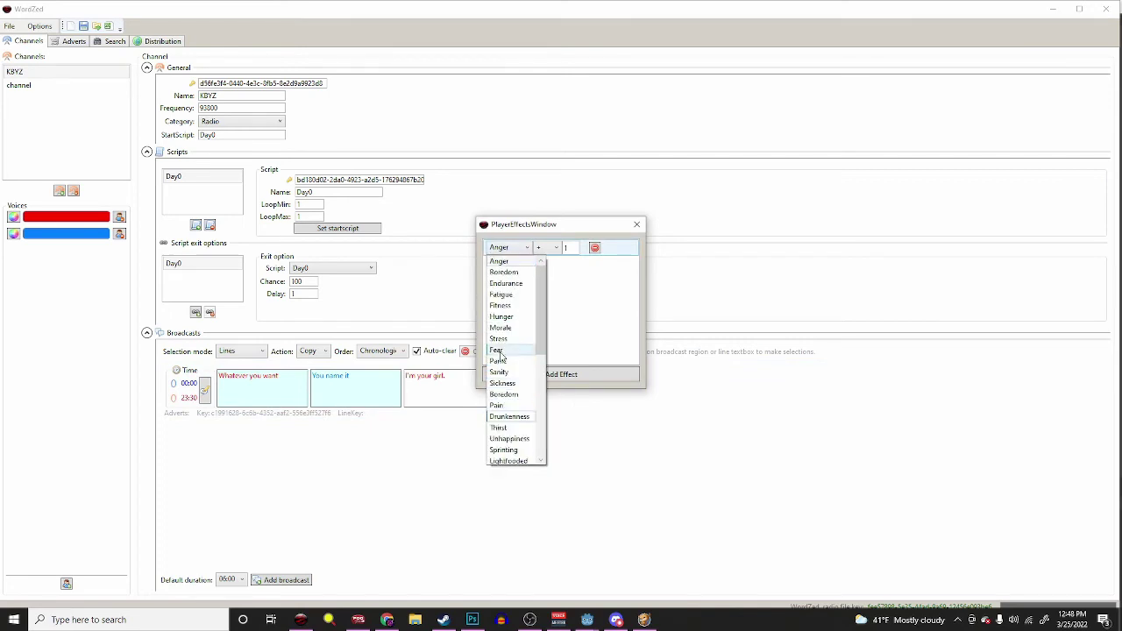
click(513, 361)
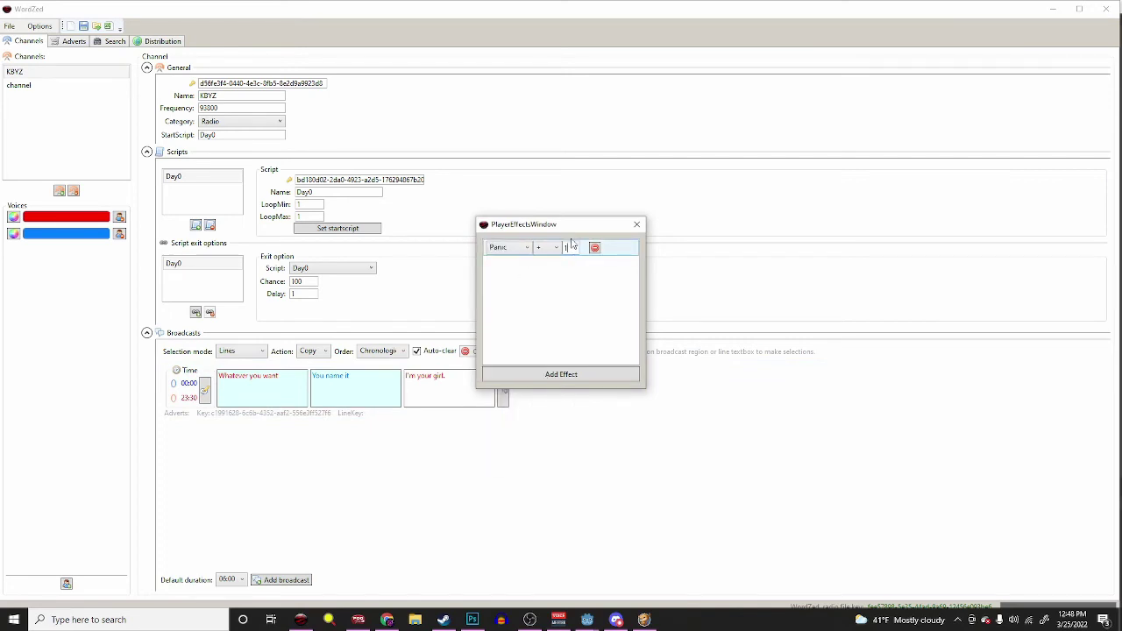
click(637, 225)
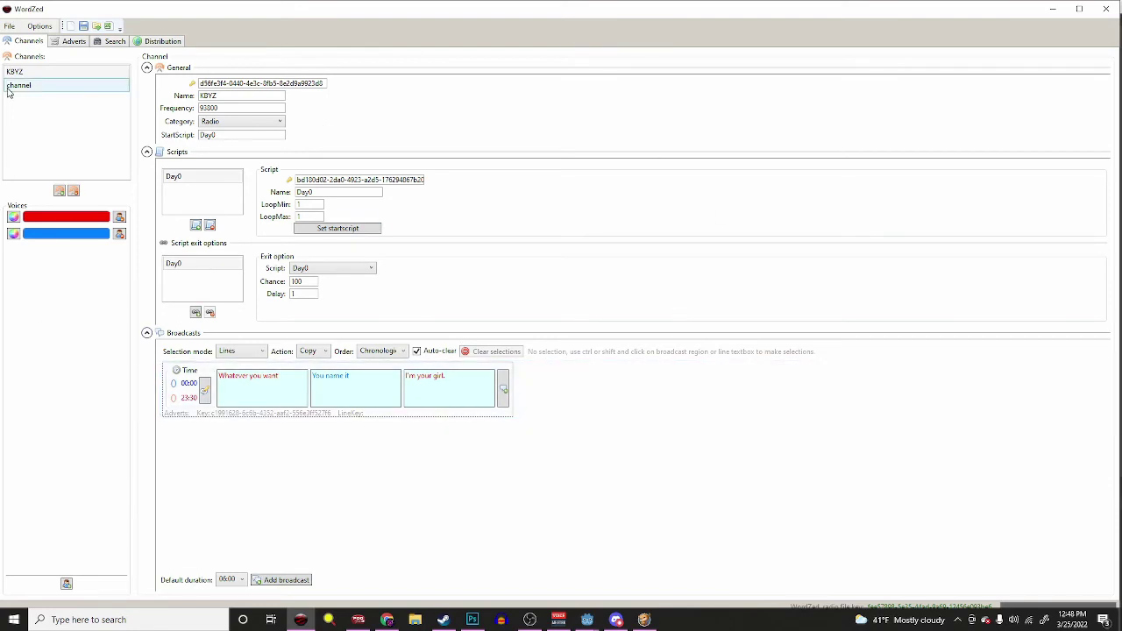
- Rename the second channel to My Tv Station, set its frequency to 213 and its category to Television
click(52, 86)
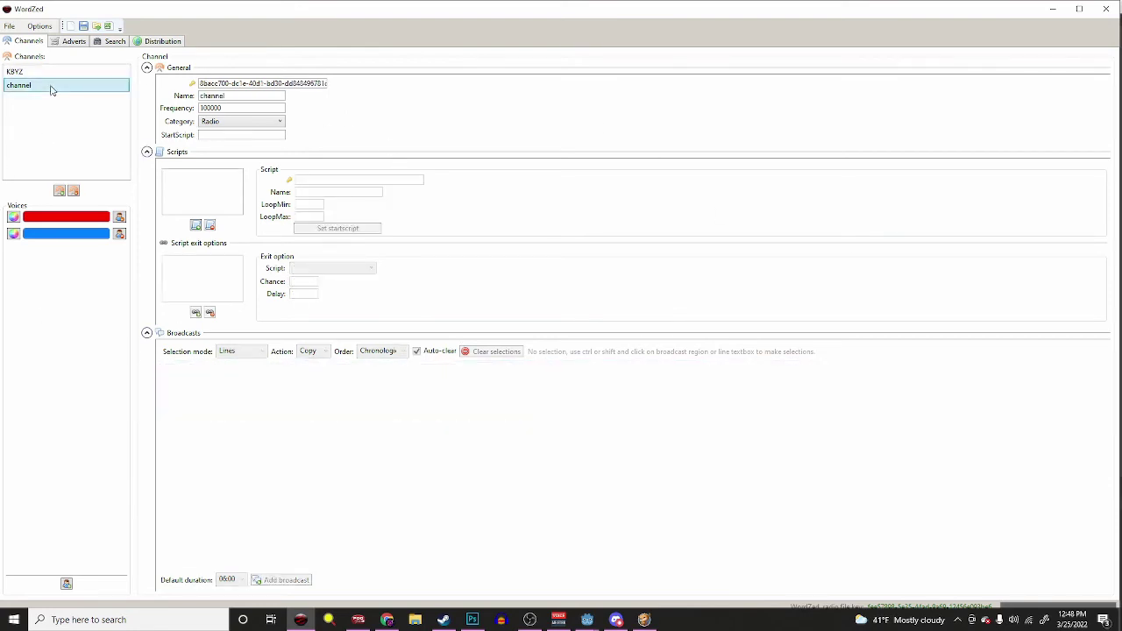
click(270, 96)
double_click(269, 96)
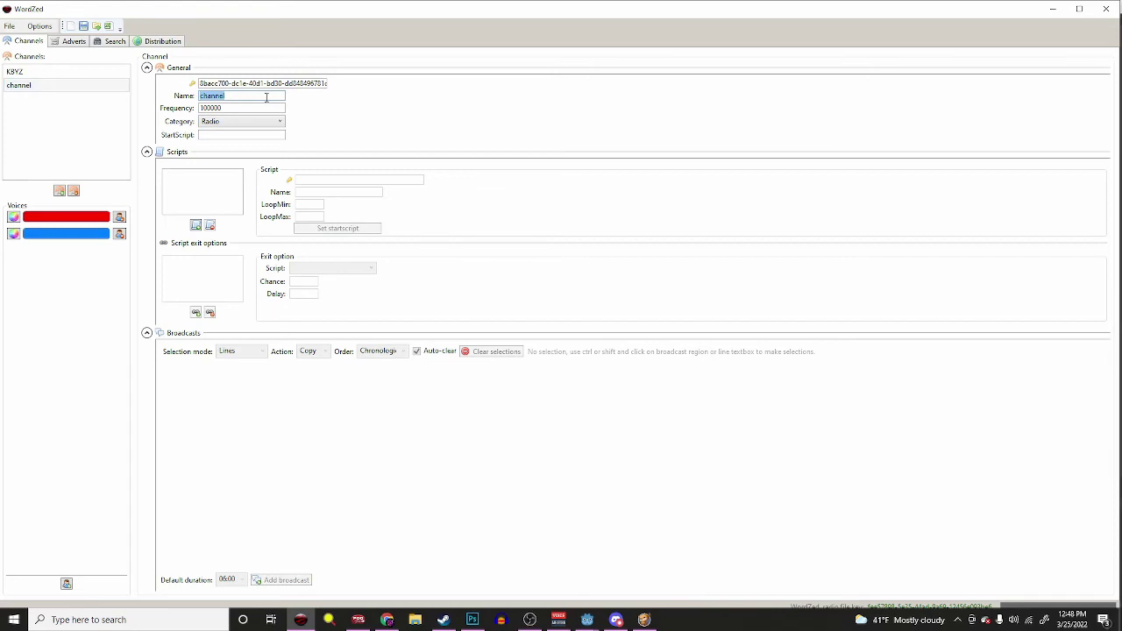
key(BackSpace)
double_click(263, 107)
key(BackSpace)
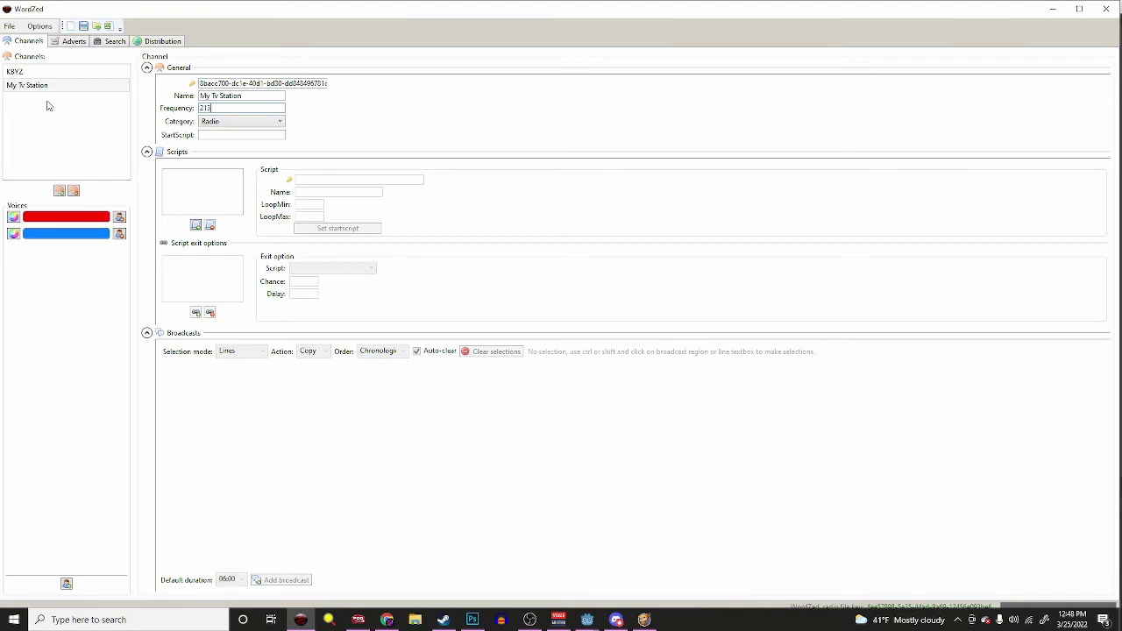
drag(225, 110, 197, 114)
click(279, 122)
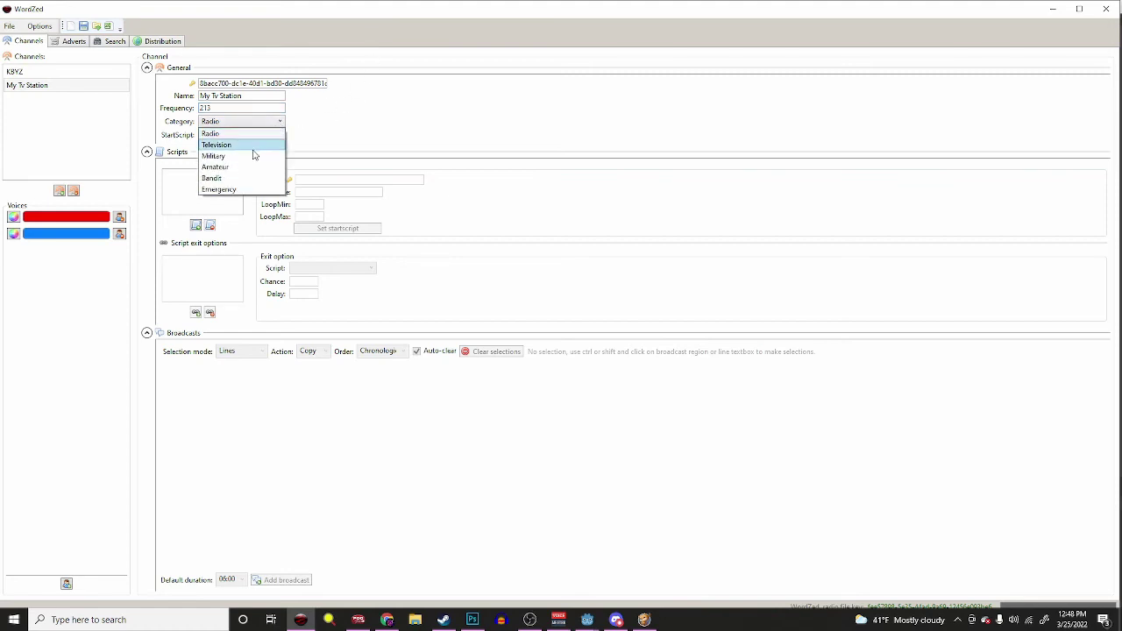
click(256, 146)
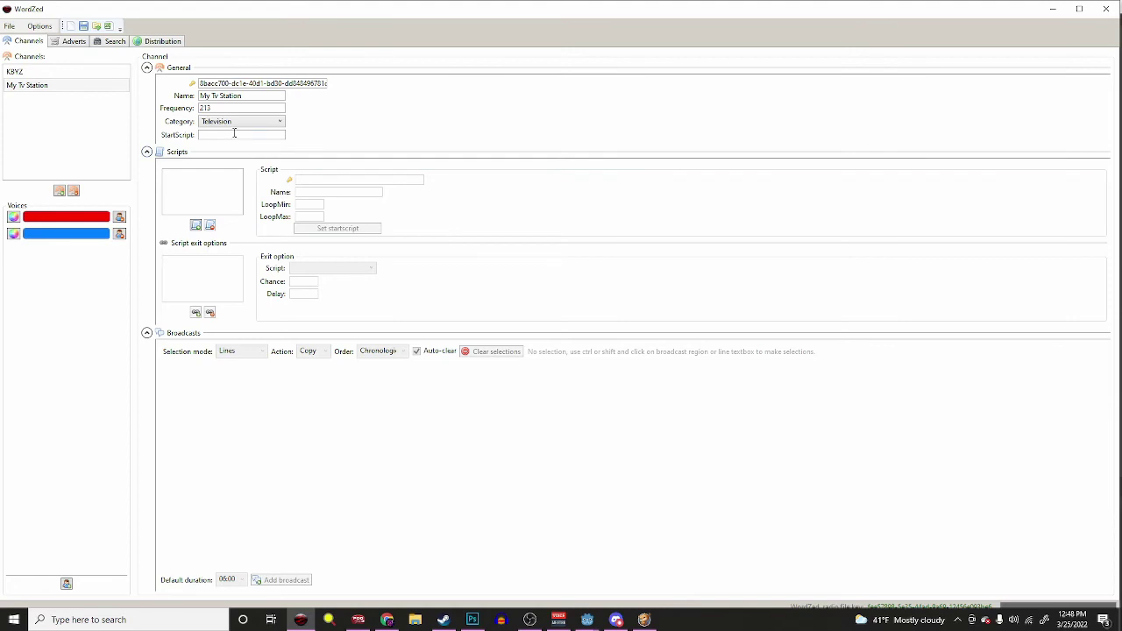
- Add a script to My Tv Station as its start script and give it a broadcast with the 06:00 default duration
click(197, 226)
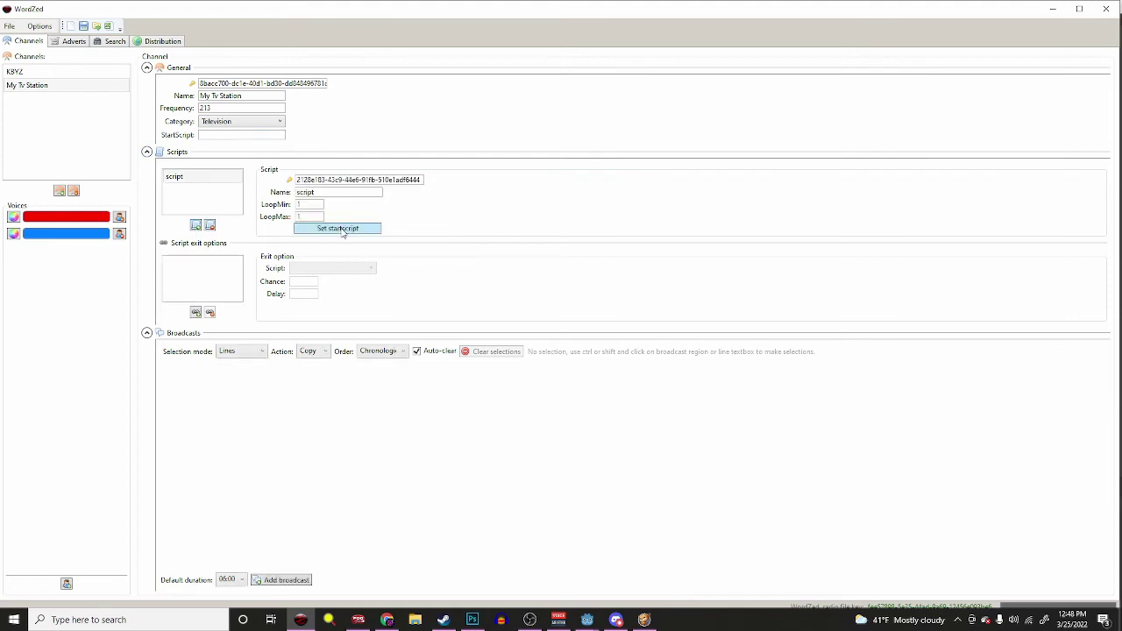
click(184, 180)
click(292, 583)
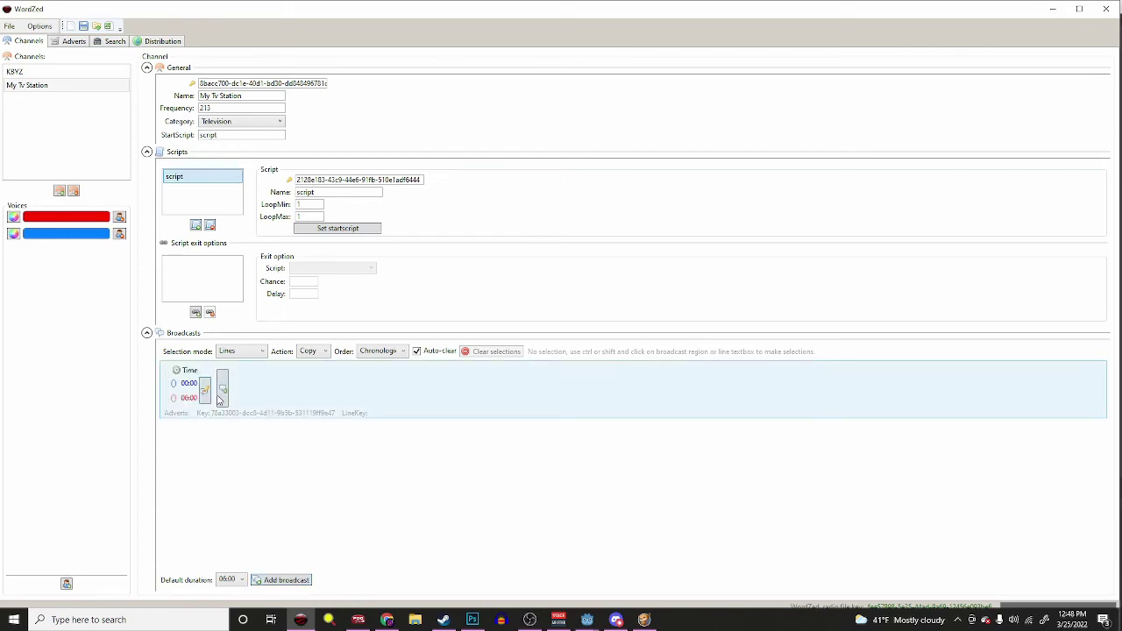
- Add a red-voiced "Hello" line to the broadcast, followed by a blue-voiced "Hello" line
click(271, 401)
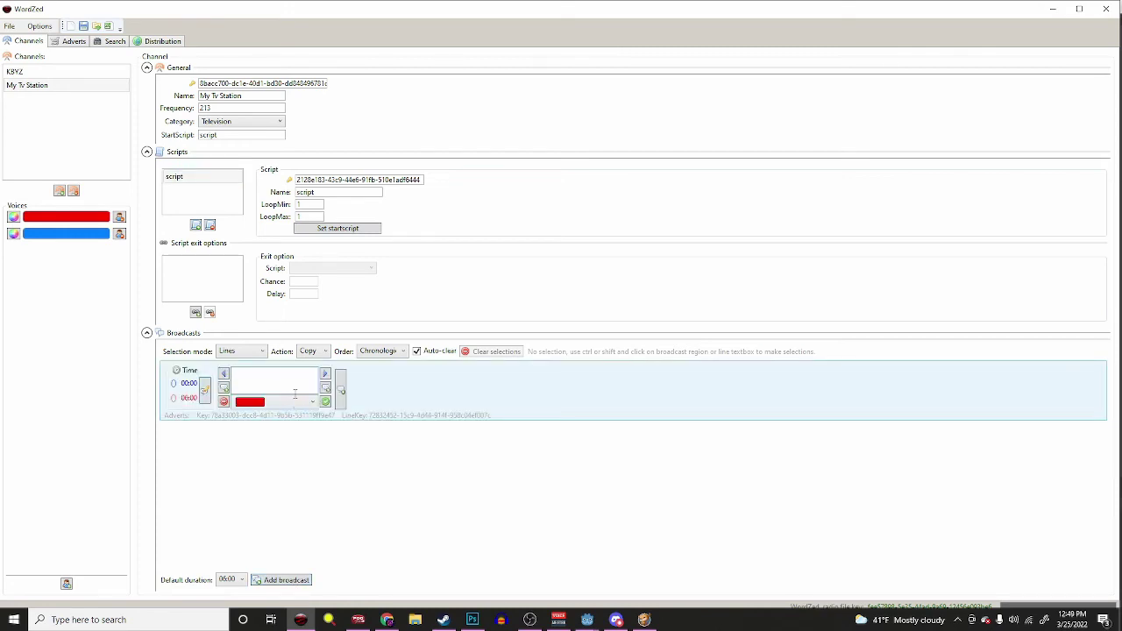
click(341, 390)
click(372, 401)
click(359, 428)
click(356, 381)
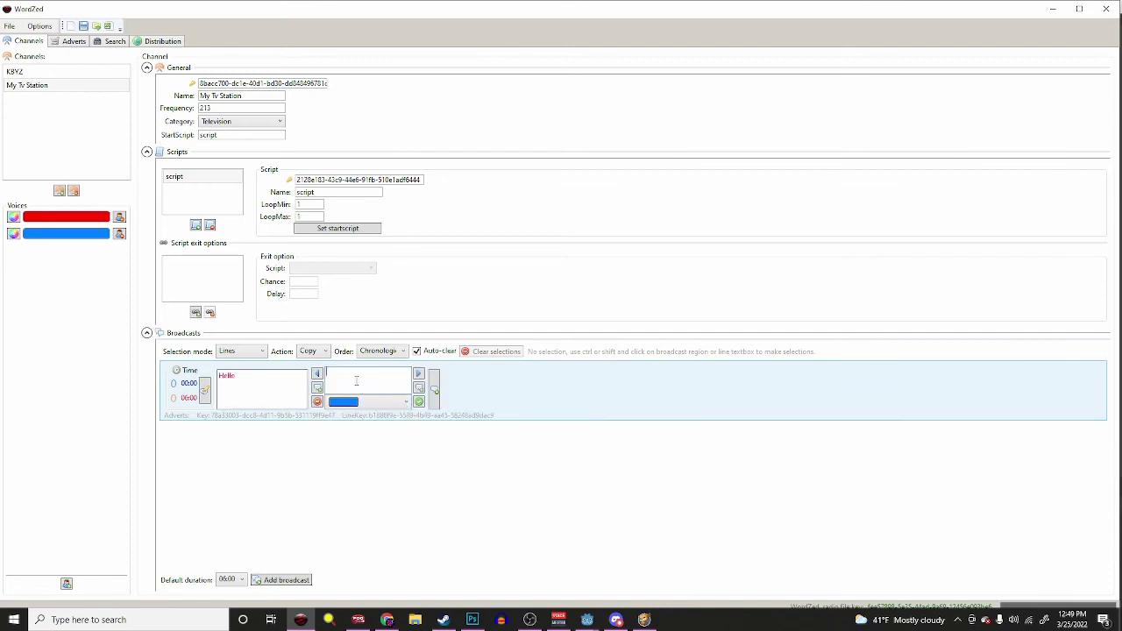
- Add a third broadcast line in the red voice reading "I said hello first"
click(436, 395)
click(456, 402)
click(451, 408)
click(446, 402)
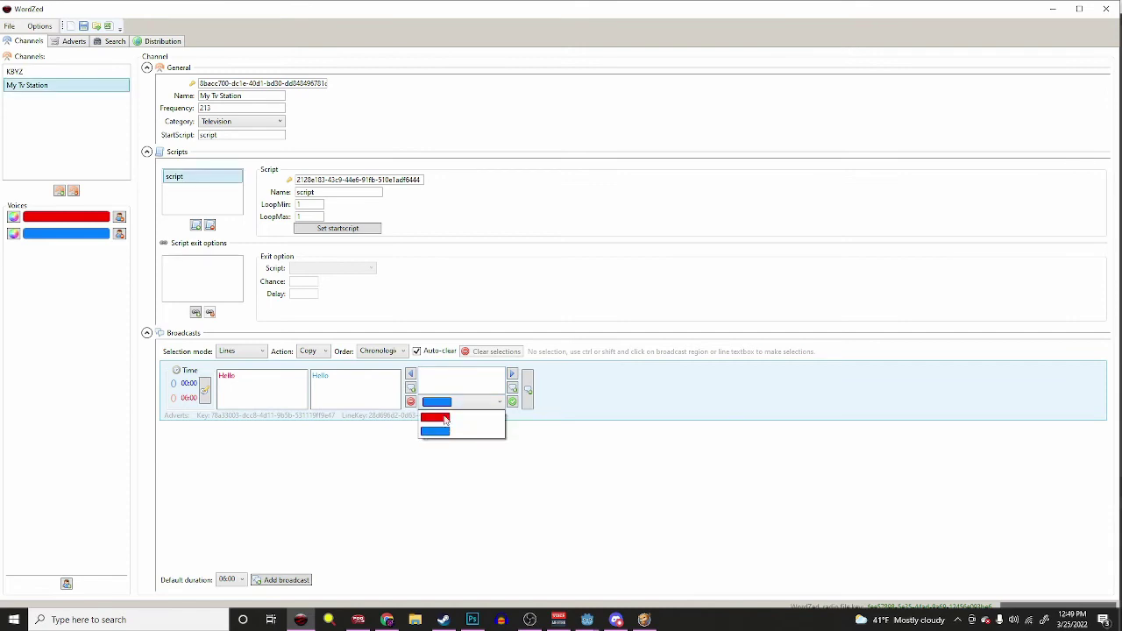
click(438, 415)
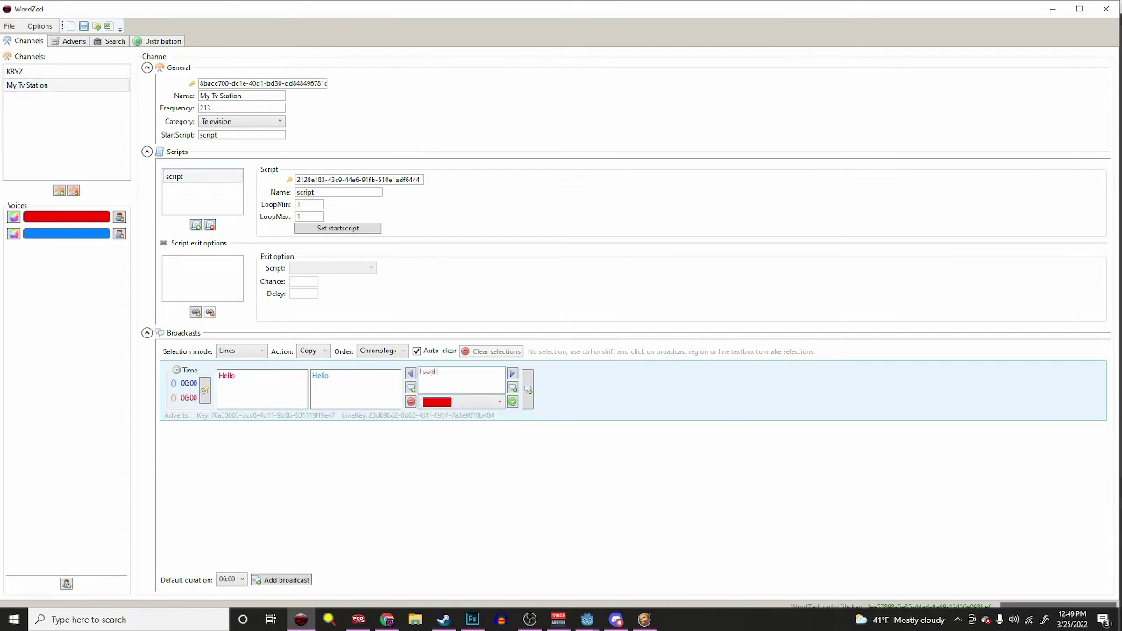
- Add a blue-voiced "no you" line and a red-voiced "real mature" line to finish the broadcast
click(514, 388)
click(555, 403)
click(531, 430)
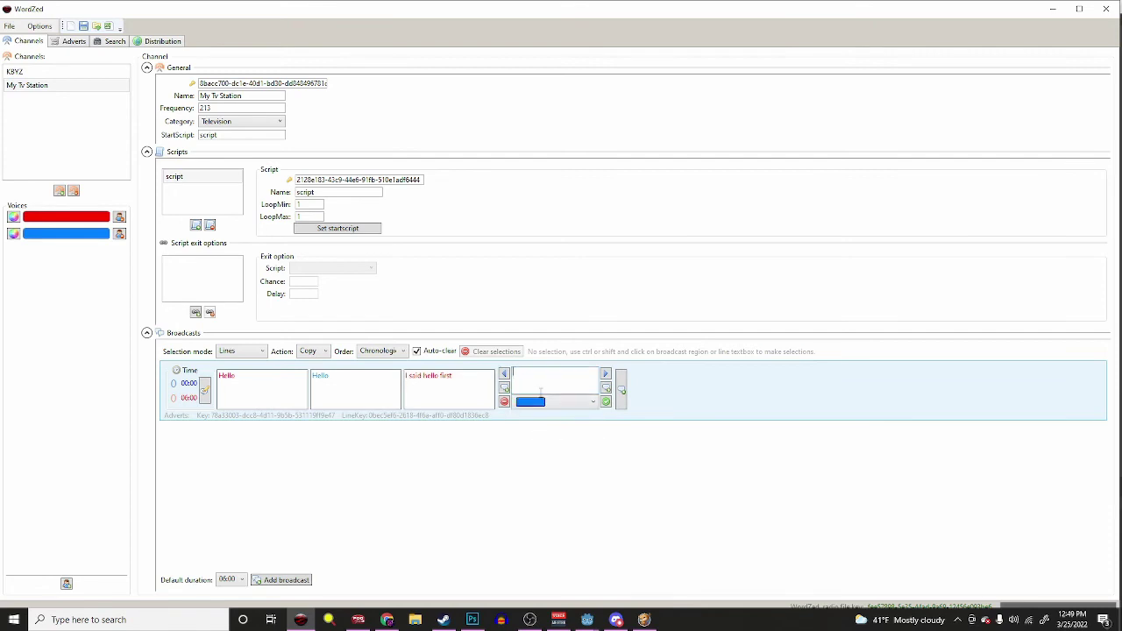
click(622, 390)
click(649, 403)
click(635, 417)
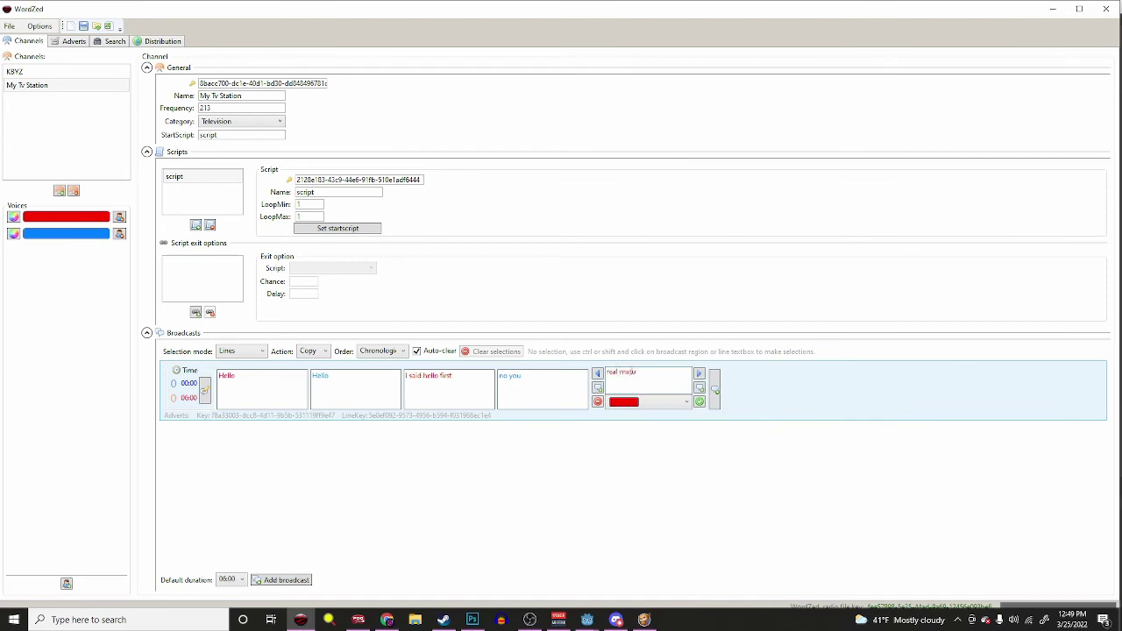
click(698, 402)
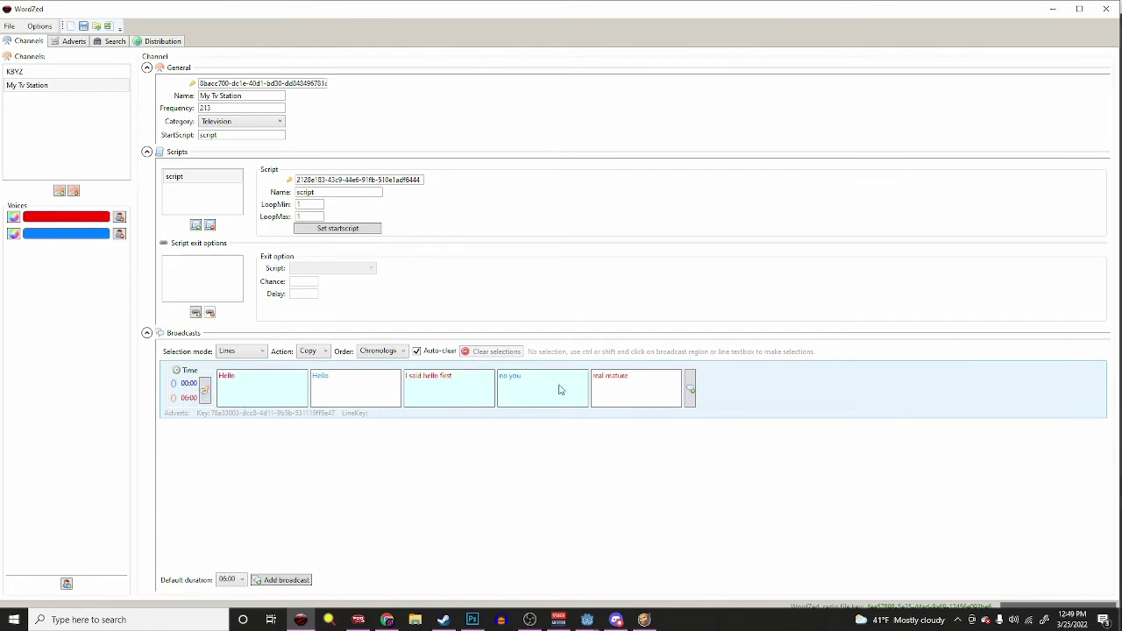
- Check the player effects of the first "Hello" line and the "no you" line
double_click(267, 392)
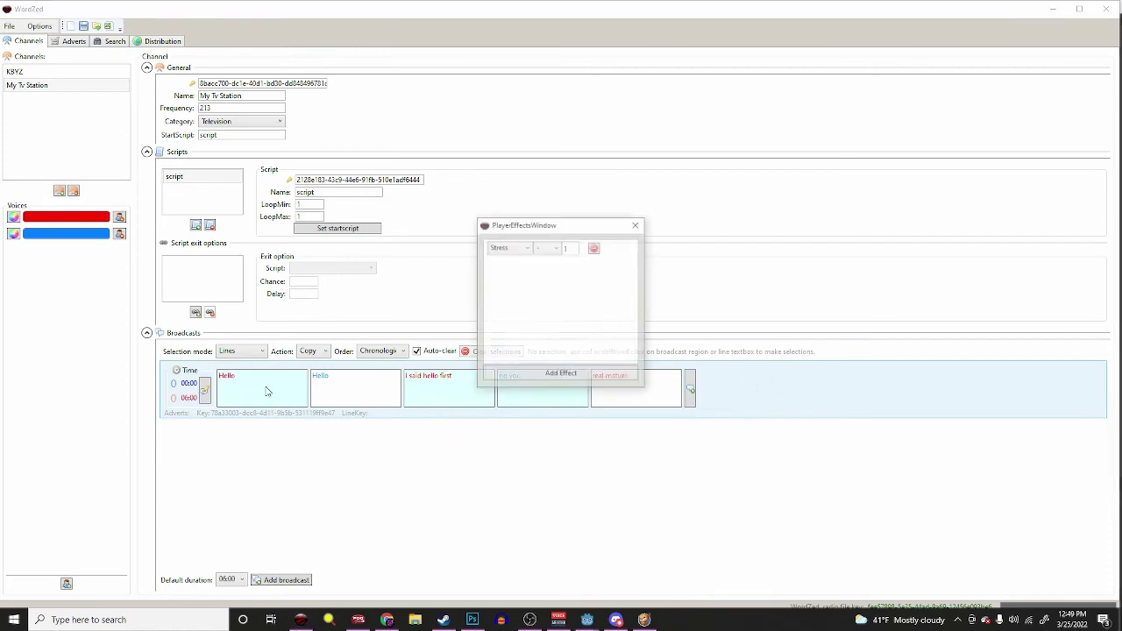
click(638, 225)
double_click(520, 399)
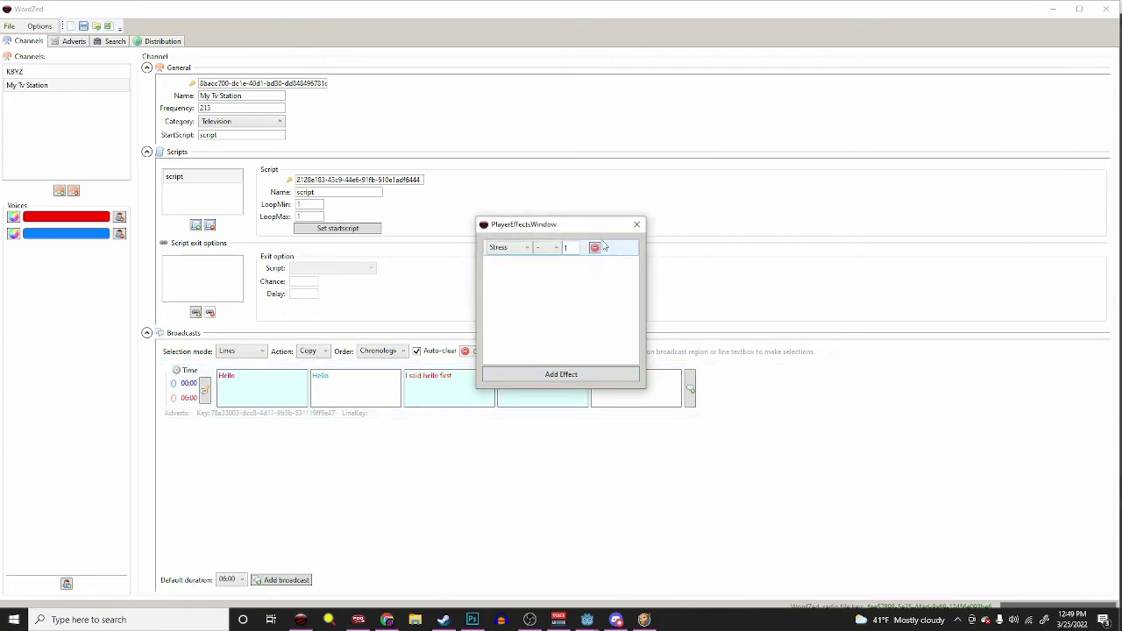
click(520, 403)
click(637, 224)
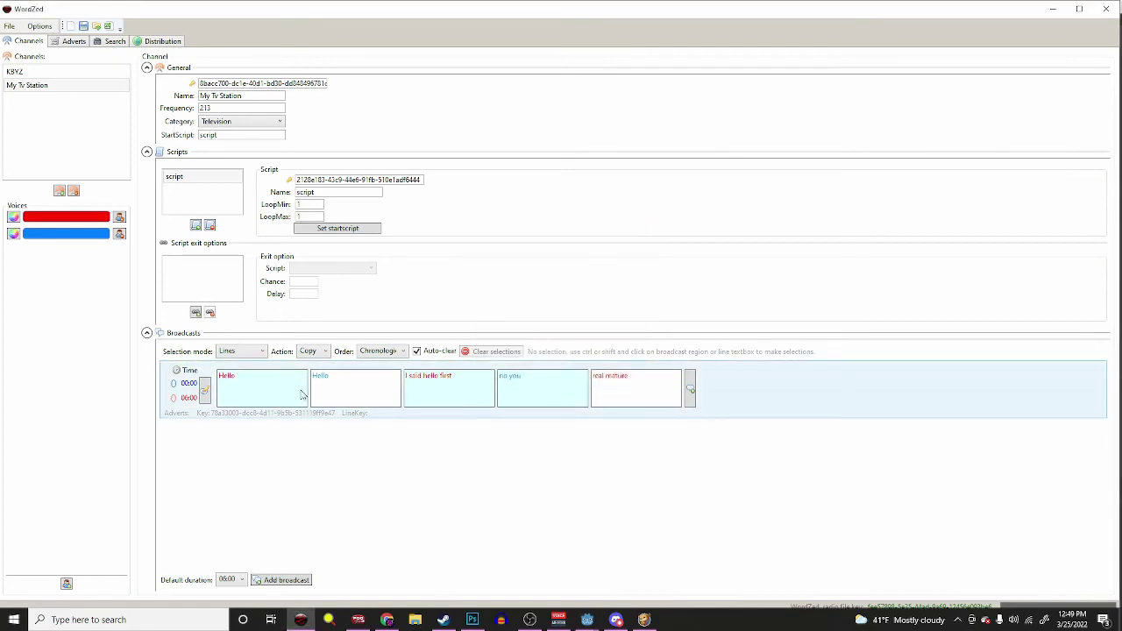
- Add a Stress player effect with the minus operator and value 1 to the "real mature" line
double_click(605, 396)
click(538, 408)
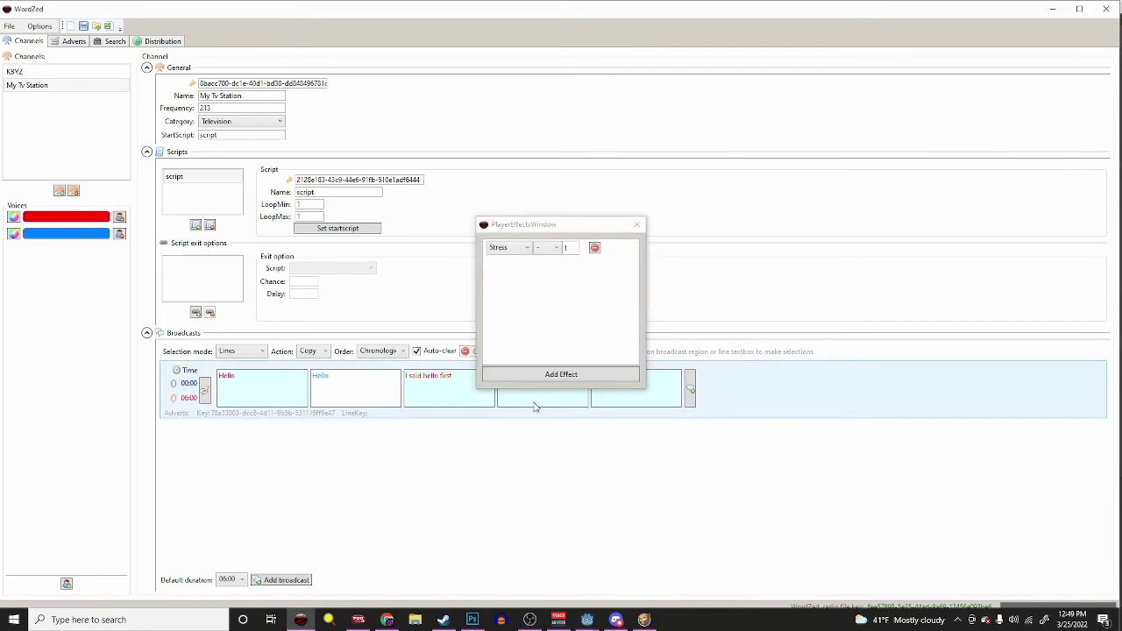
click(637, 224)
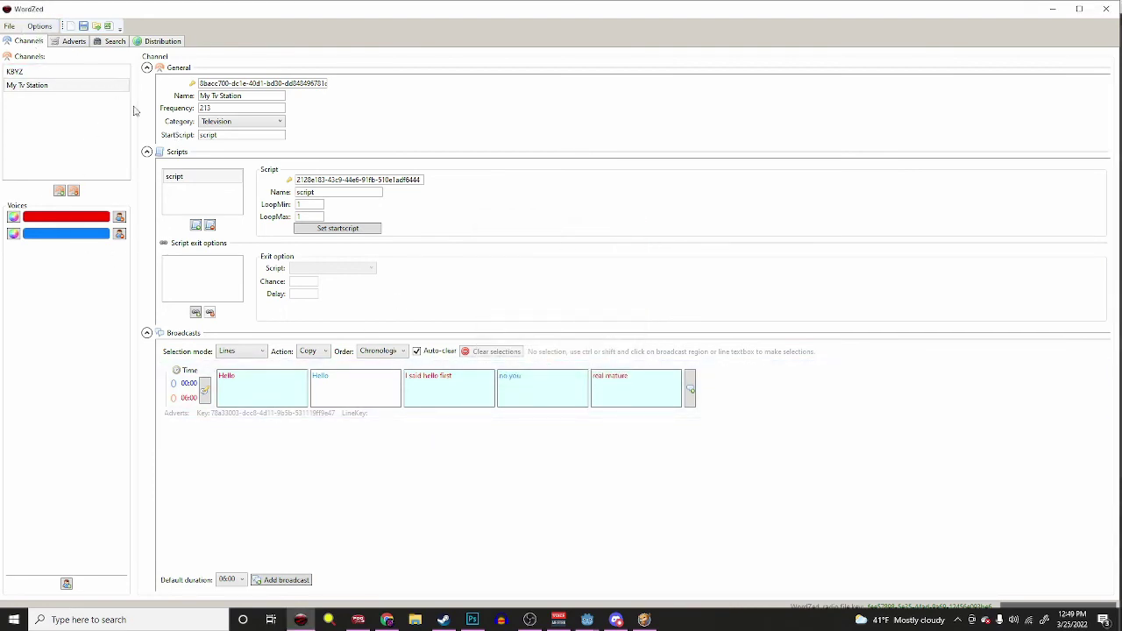
- Save the radio project as TestRadio2 in the saves folder
click(8, 25)
click(37, 70)
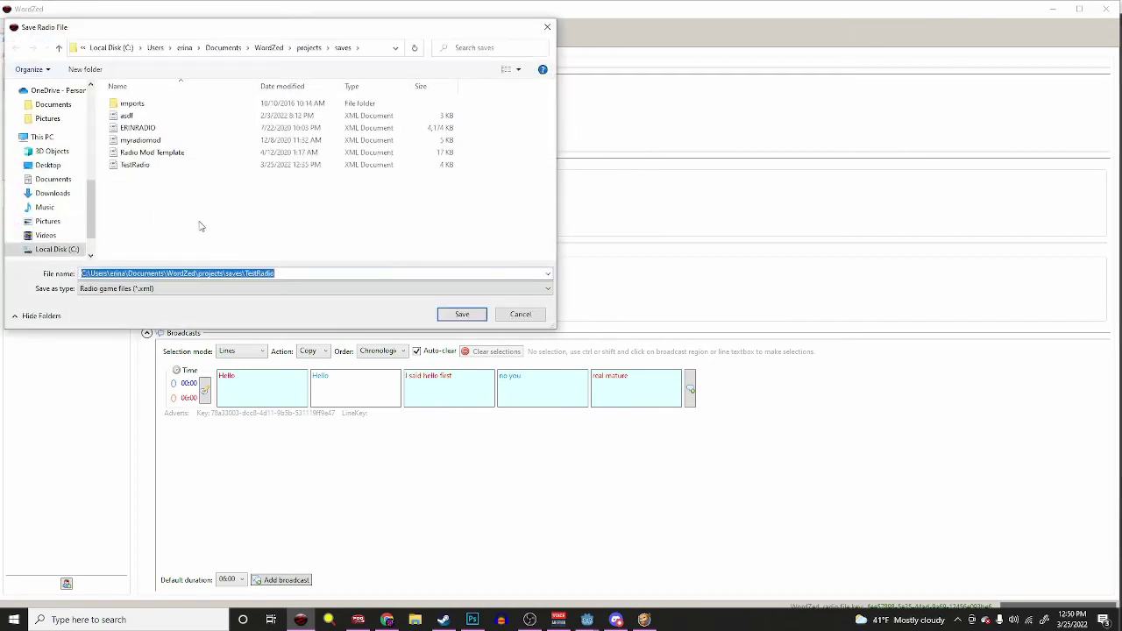
text(TestRadio2)
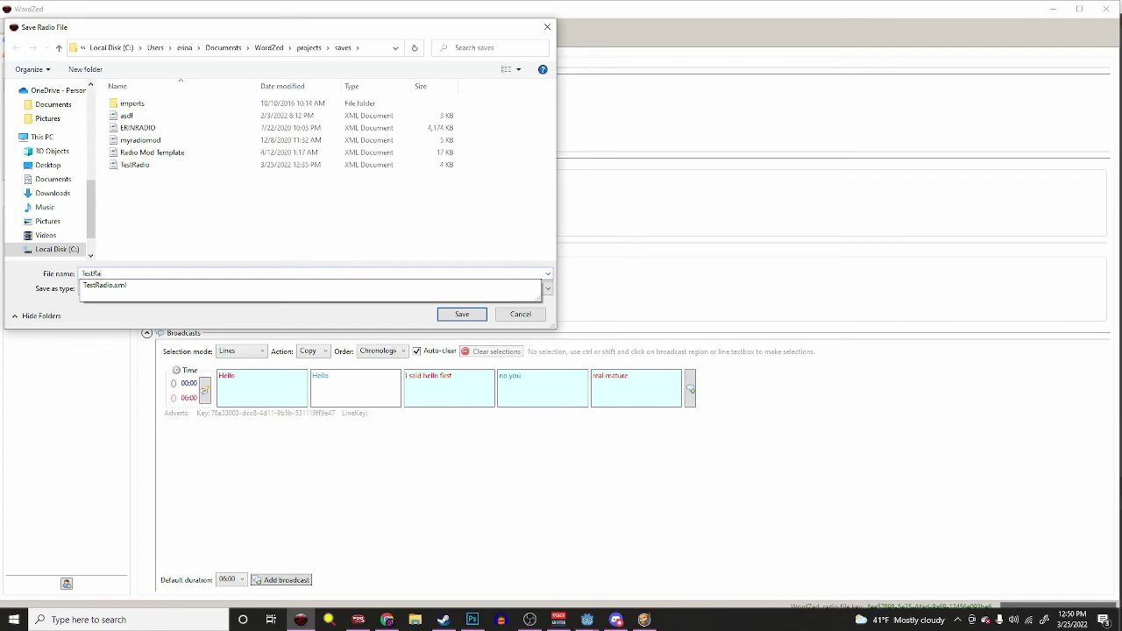
click(462, 314)
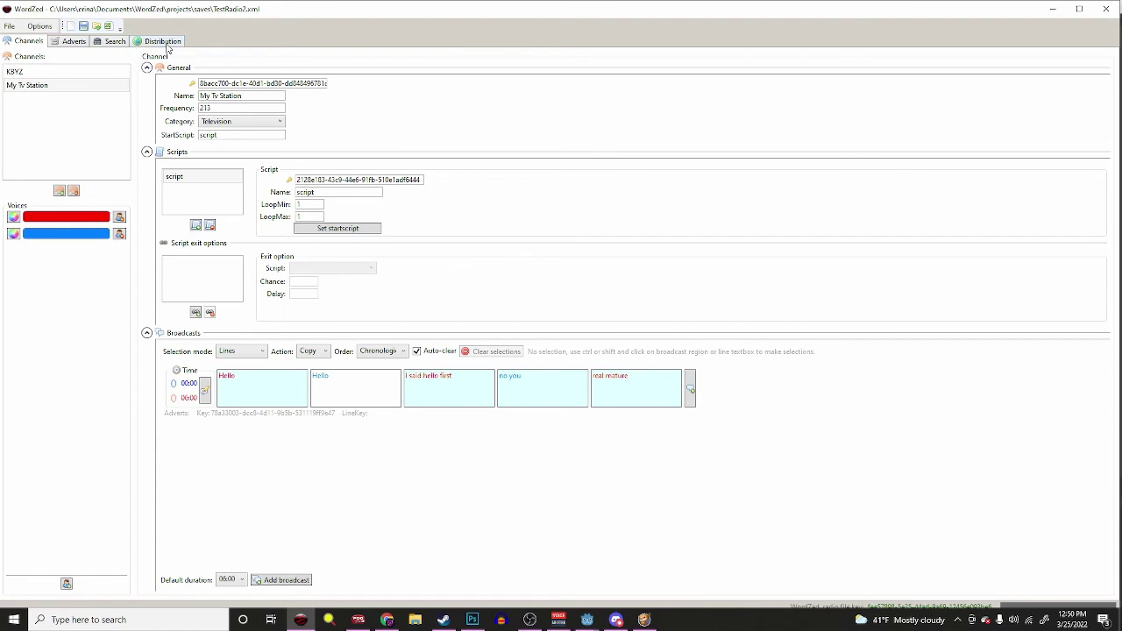
- Create a new distribution version of the radio project and dismiss the export log
click(165, 42)
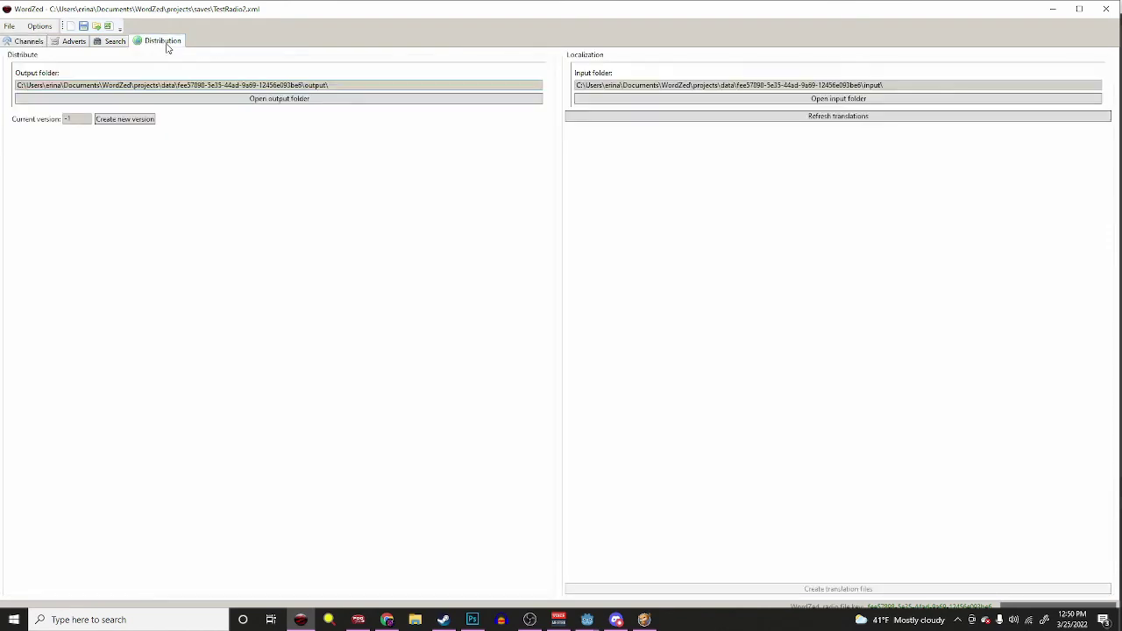
click(141, 121)
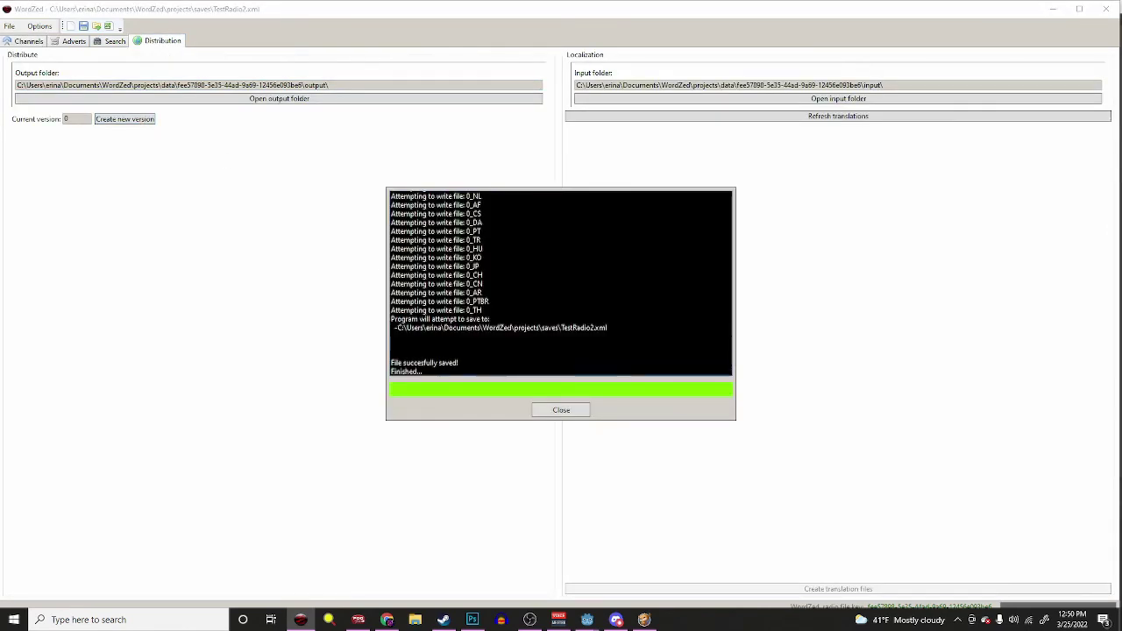
click(571, 415)
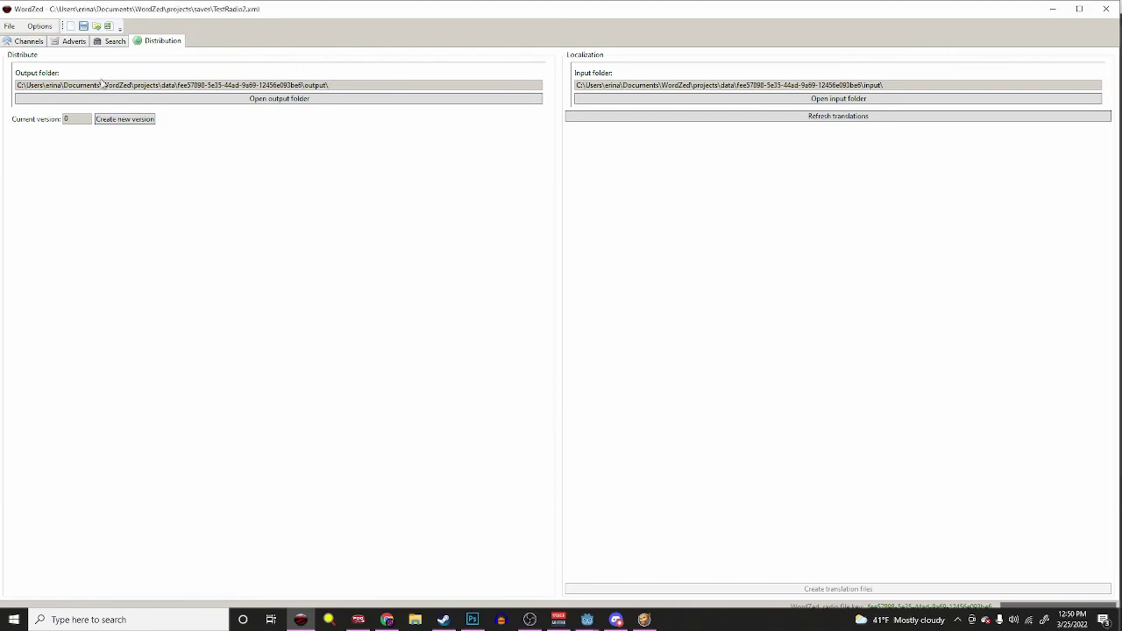
- Create an advert category and name it TVAdverts
click(26, 42)
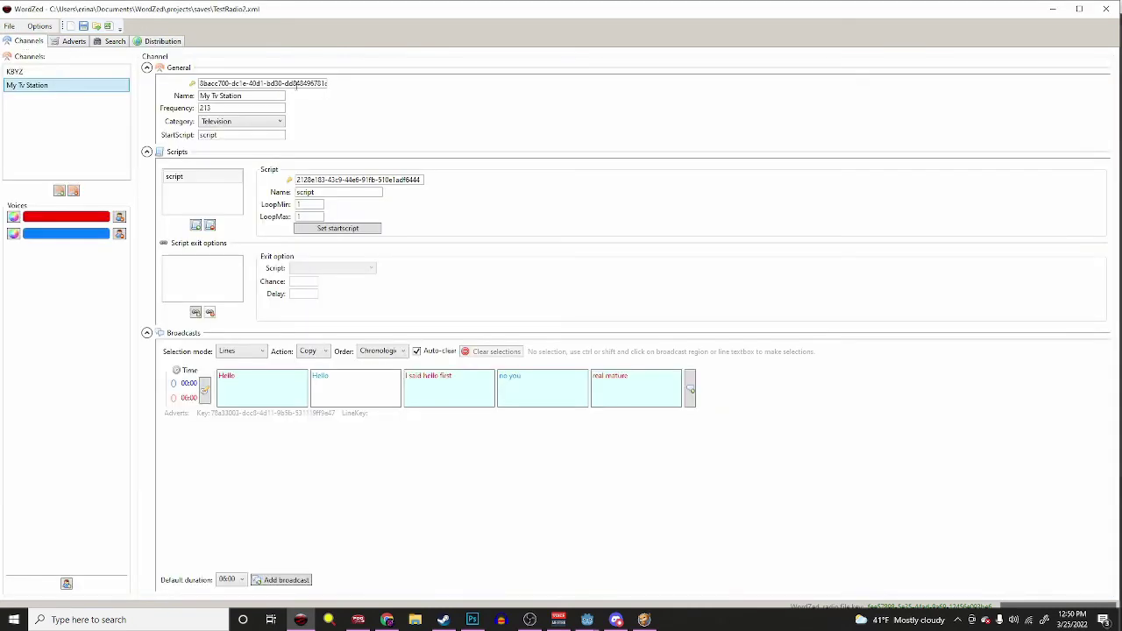
click(71, 41)
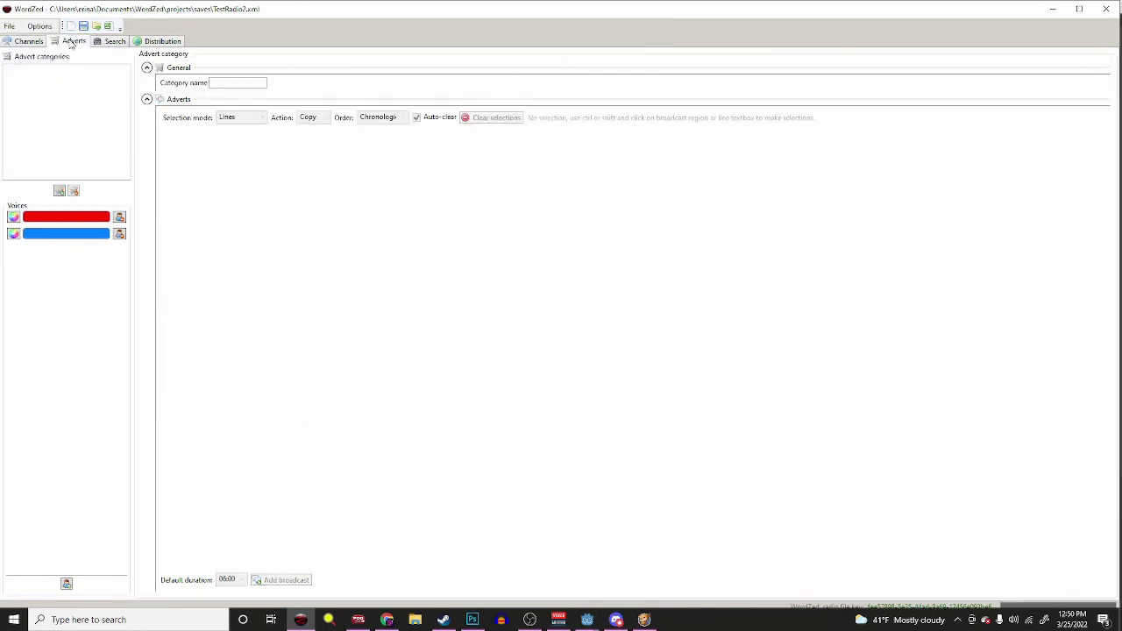
click(59, 191)
drag(262, 83, 85, 81)
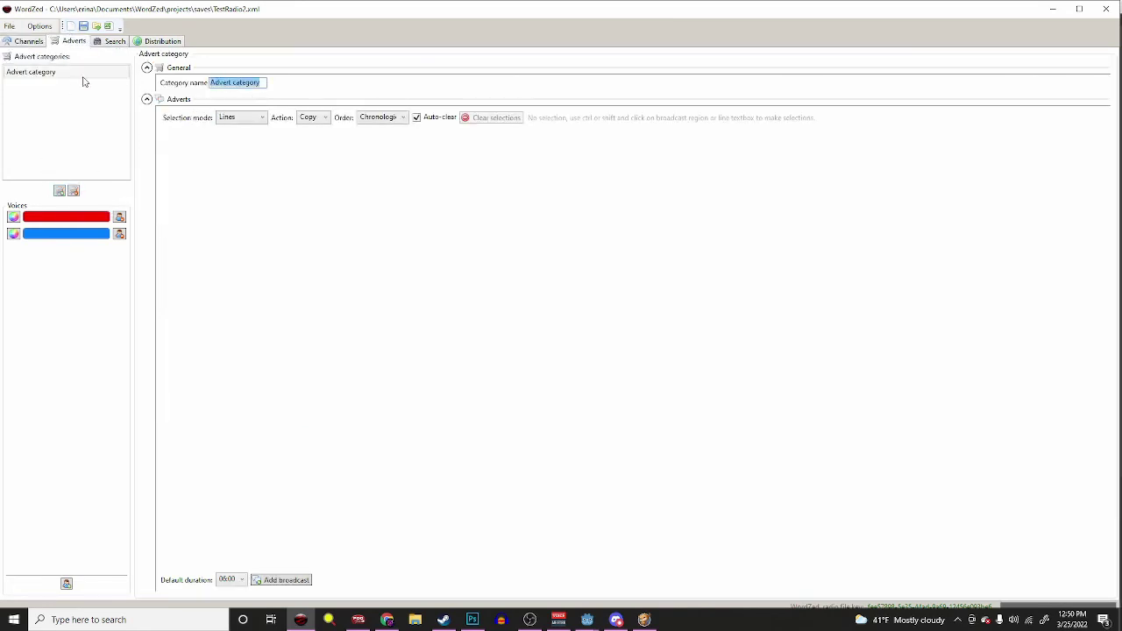
text(f)
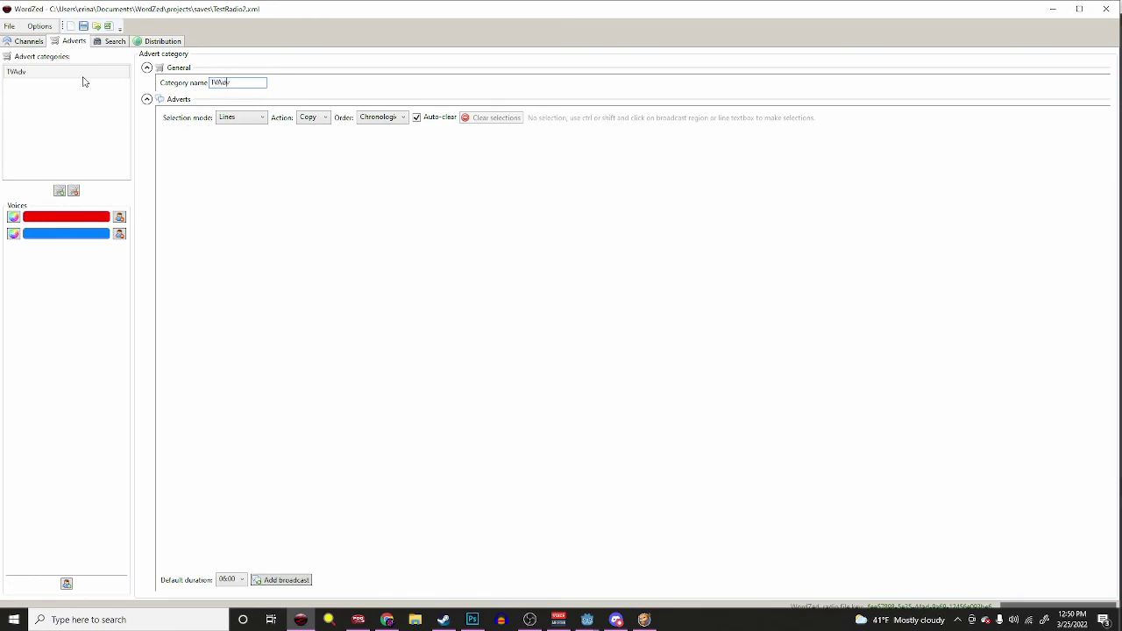
- Add an advert with red-voiced lines "IF you like pina coladas", "and getting caught in the rain" and "by a pina colada today"
click(289, 581)
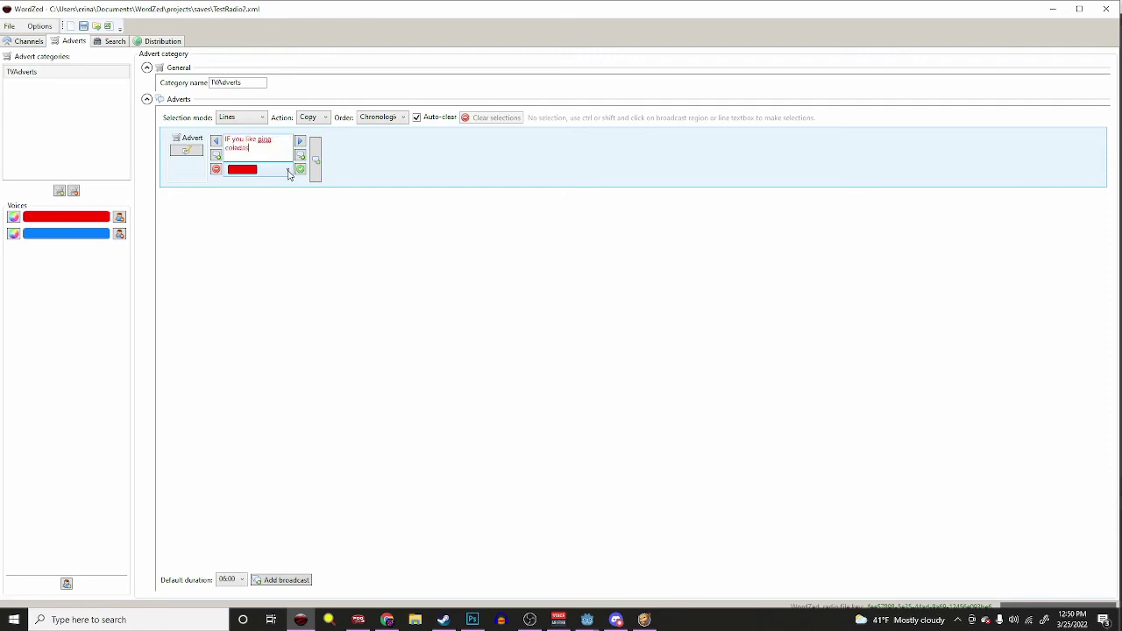
click(316, 161)
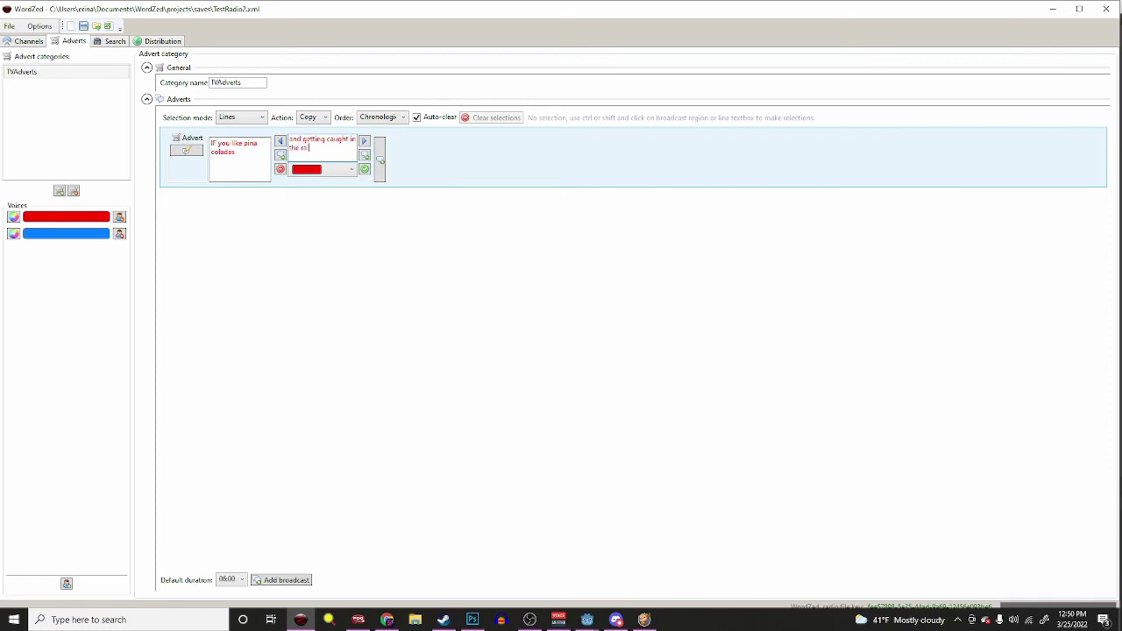
click(365, 156)
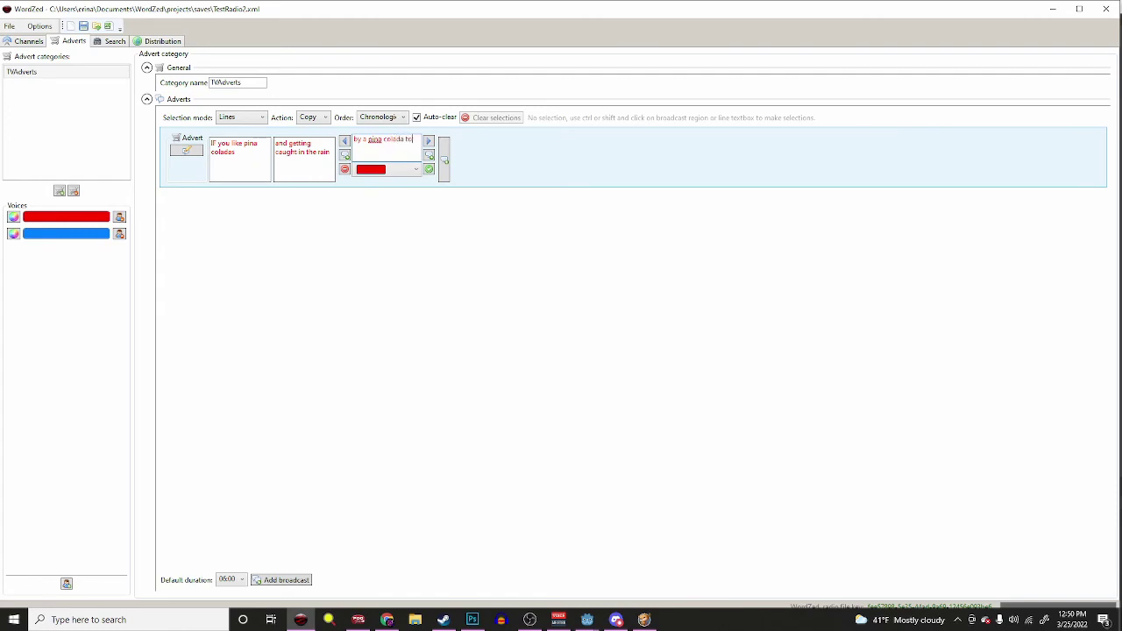
- Add a fourth advert line in the blue voice reading "cuz it's gonna rain"
click(446, 163)
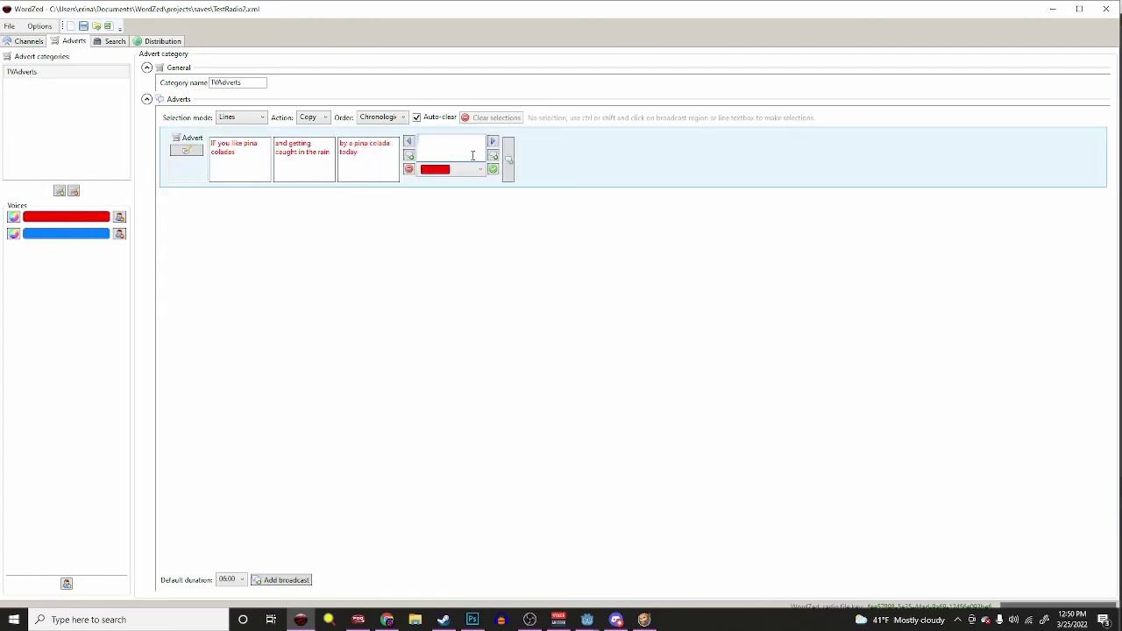
click(461, 171)
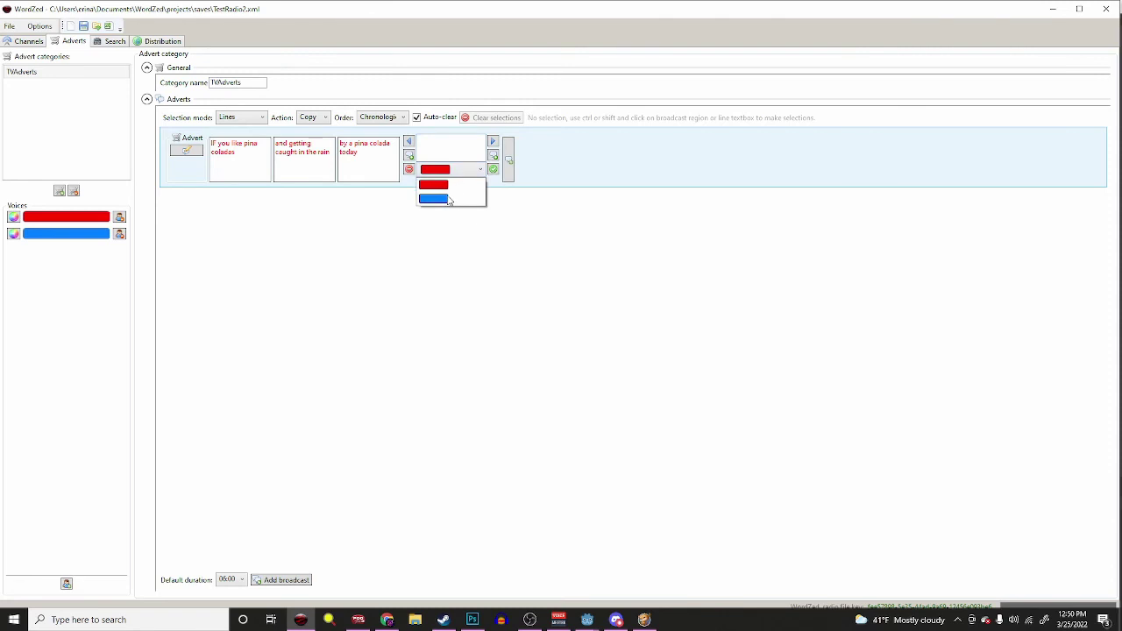
click(451, 198)
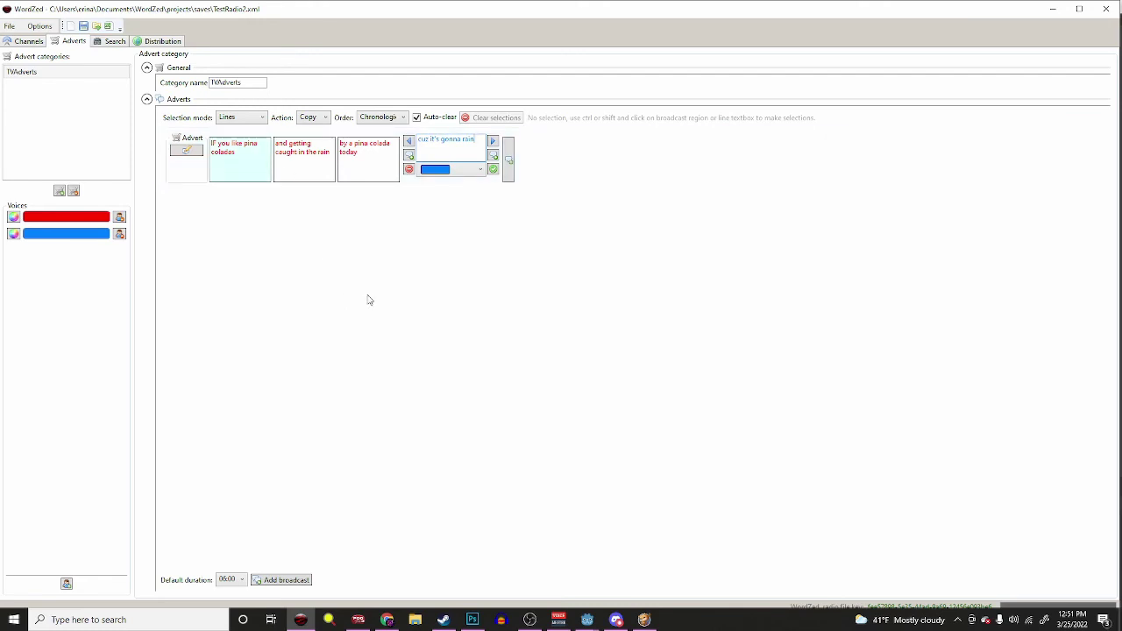
- Confirm the fourth advert line and assign the TVAdverts category to the broadcast in My Tv Station's script
click(492, 169)
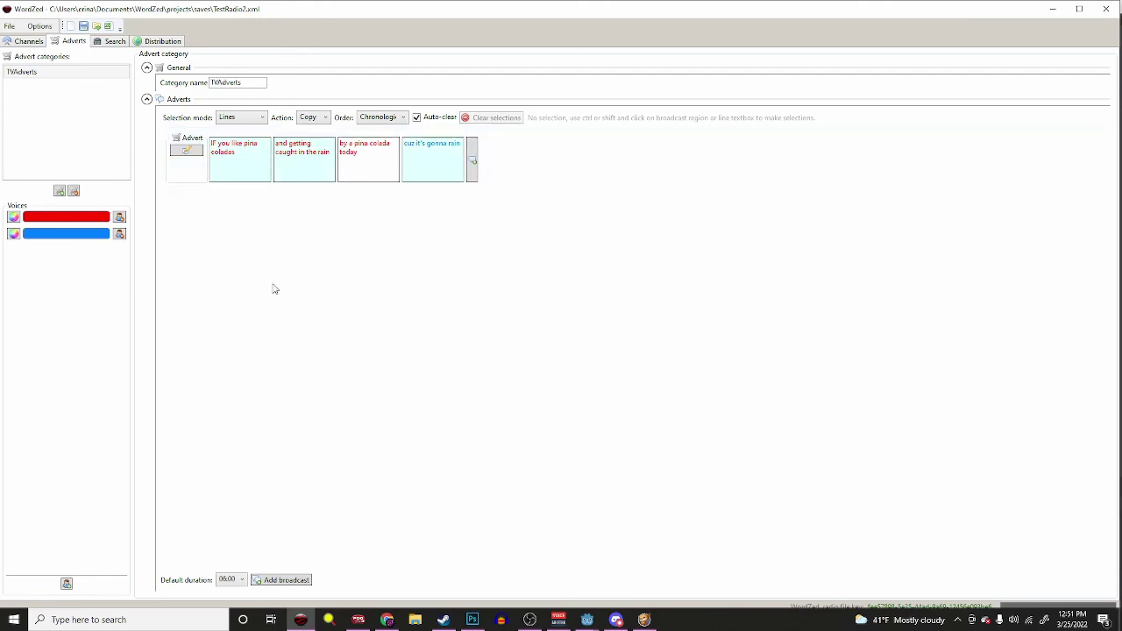
click(29, 41)
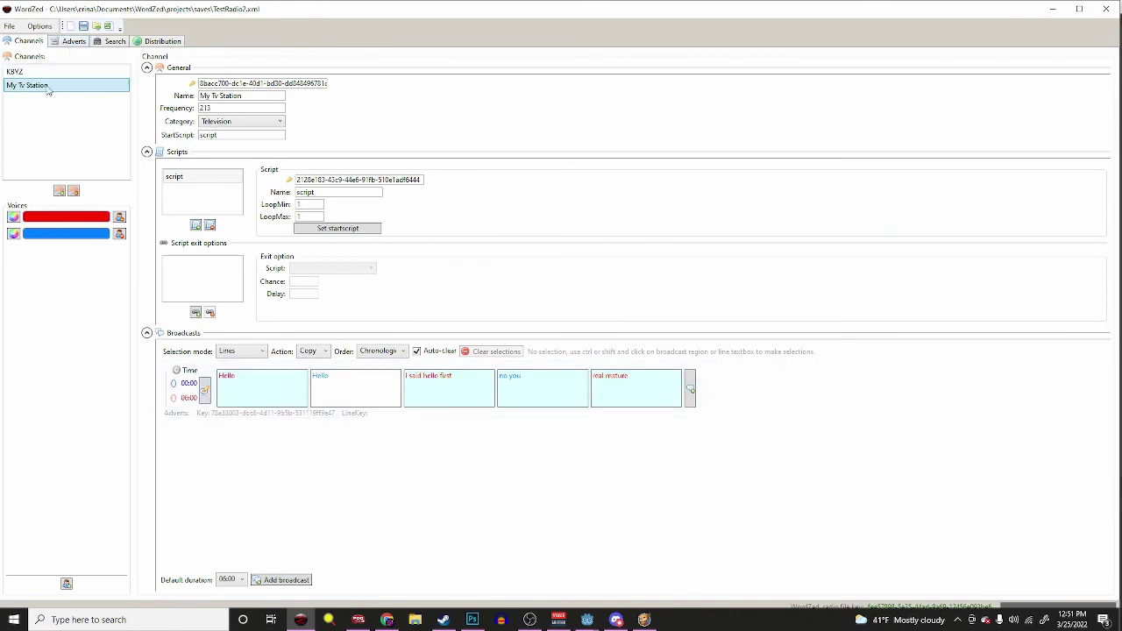
click(174, 178)
mouse_move(239, 404)
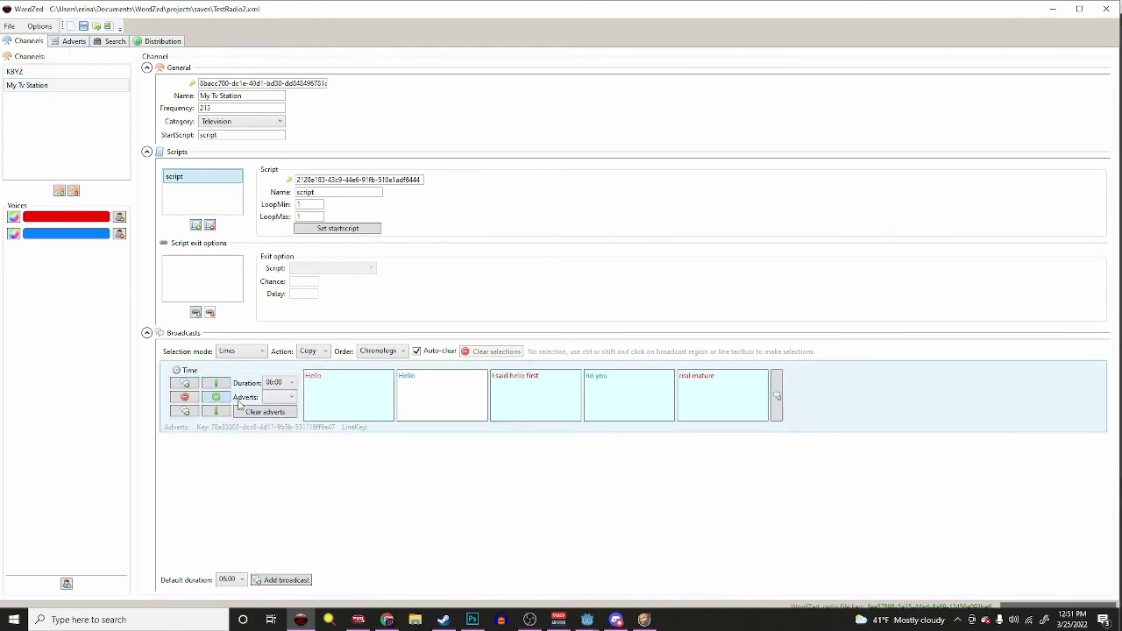
click(283, 399)
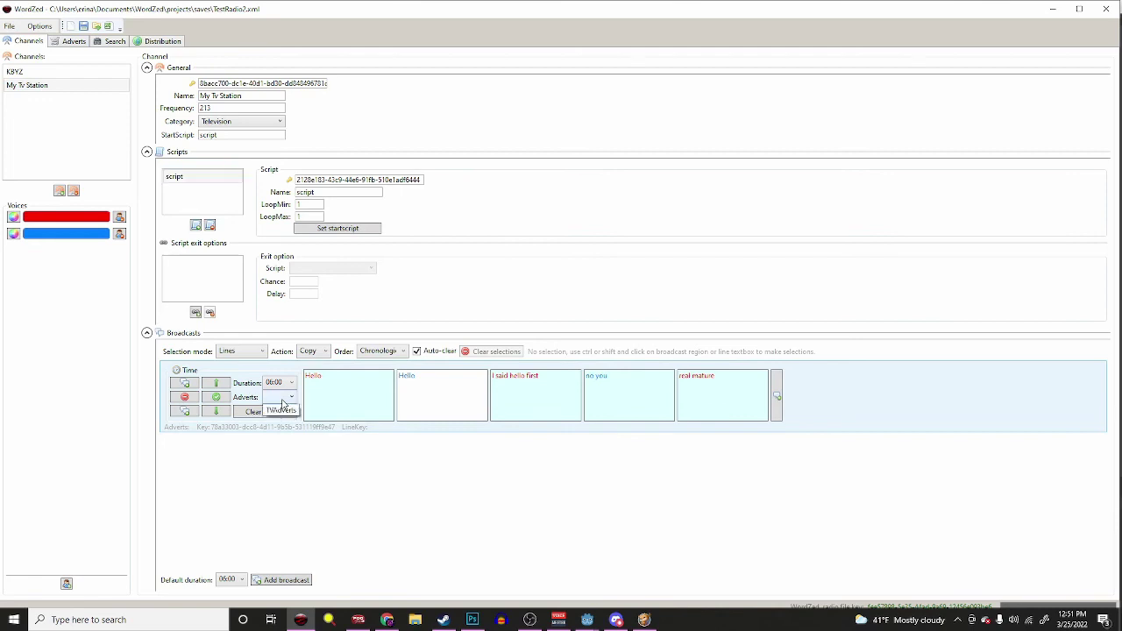
click(283, 411)
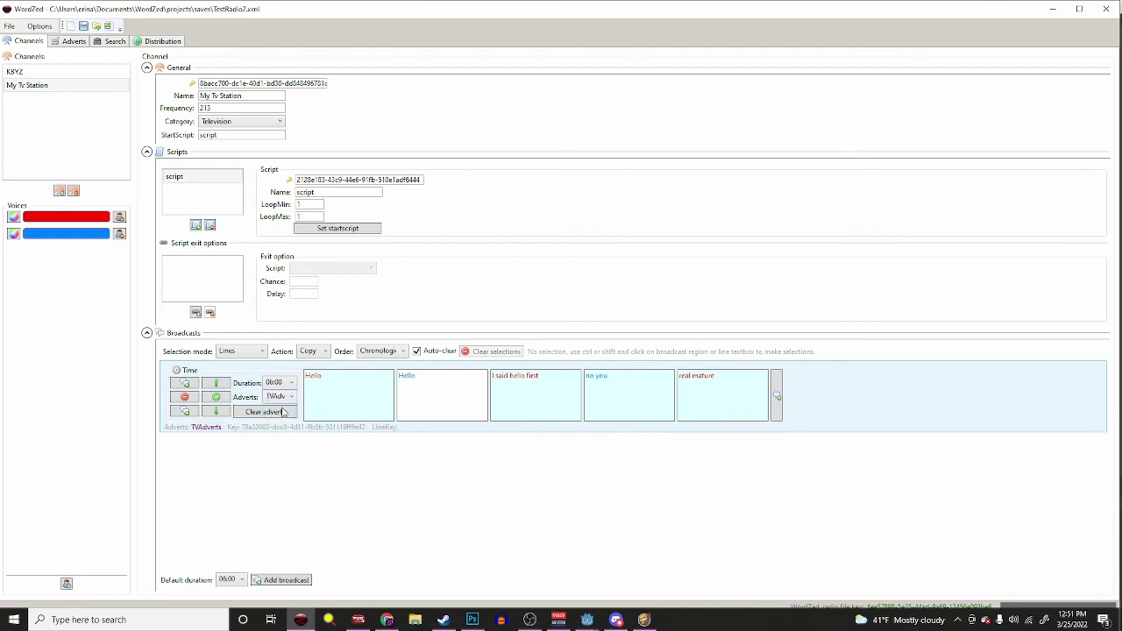
click(216, 397)
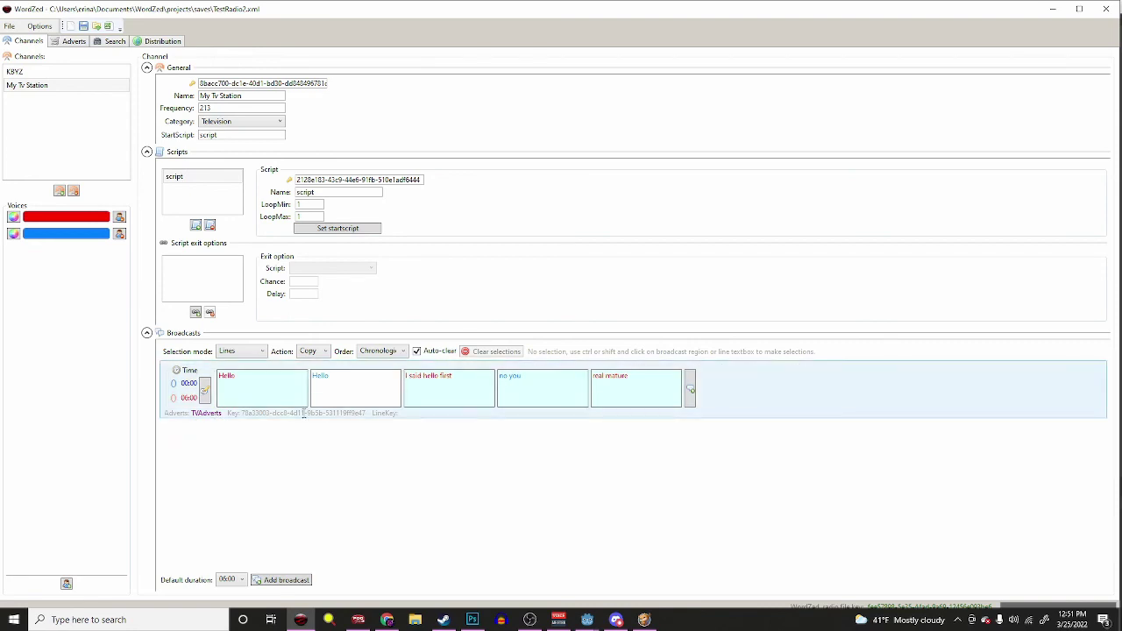
- Save the project and copy the TestRadio2 XML file from the WordZed projects saves folder in File Explorer
click(9, 26)
click(31, 67)
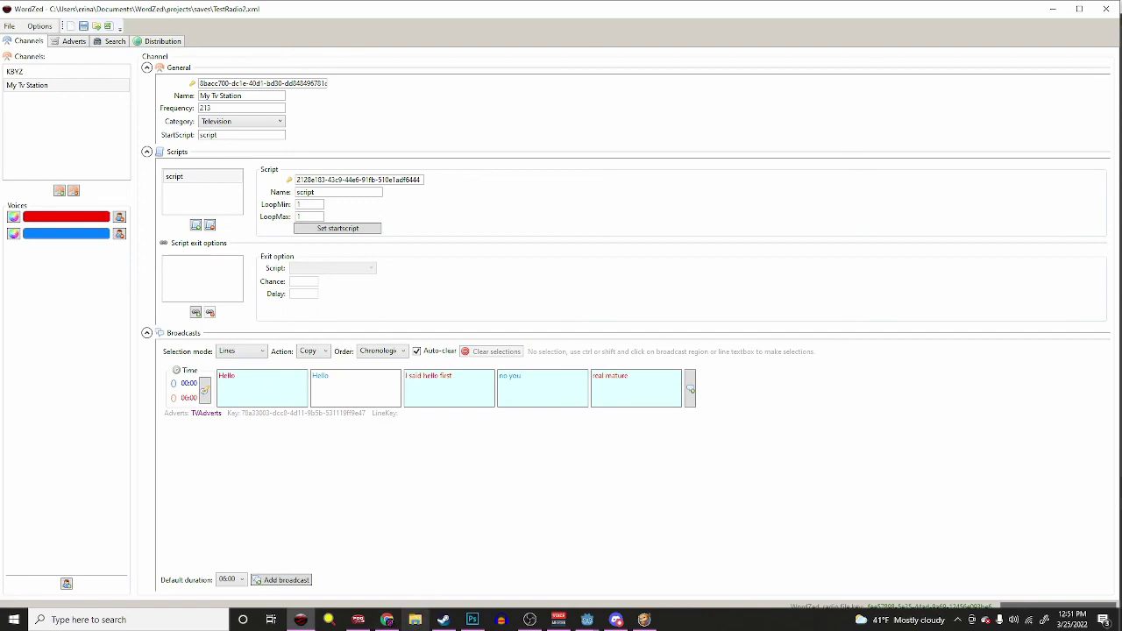
click(414, 620)
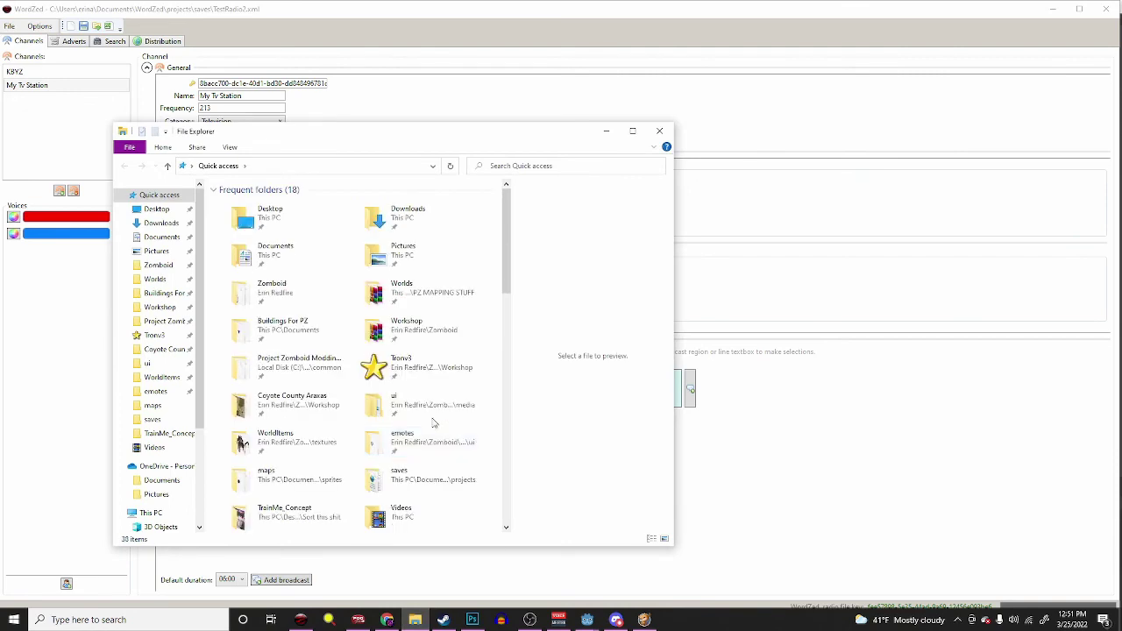
click(153, 419)
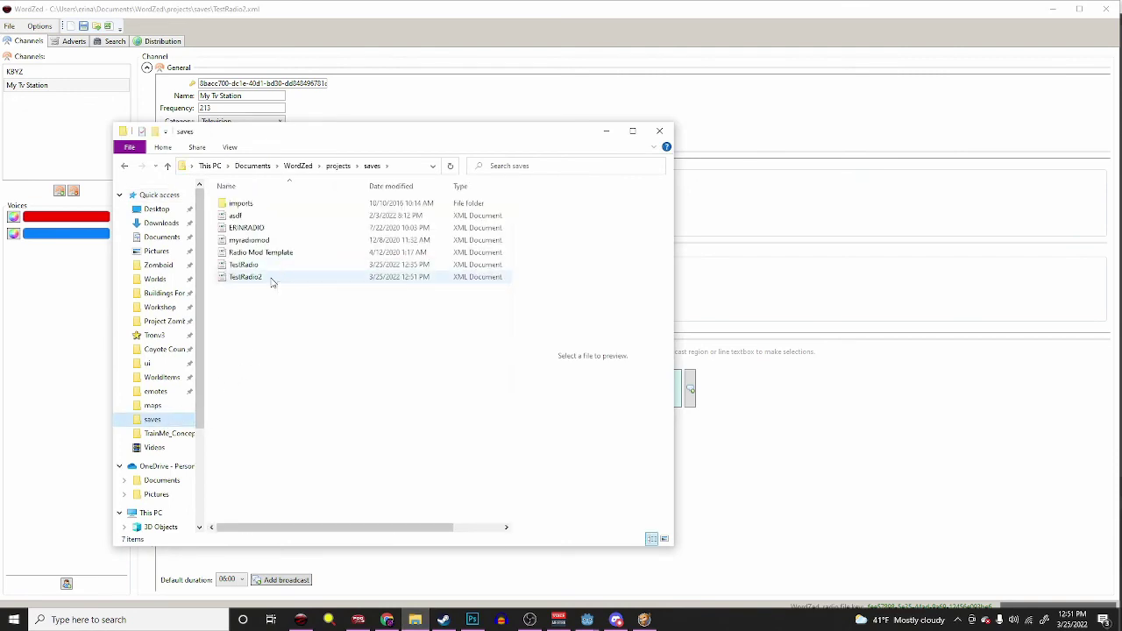
click(263, 277)
right_click(259, 277)
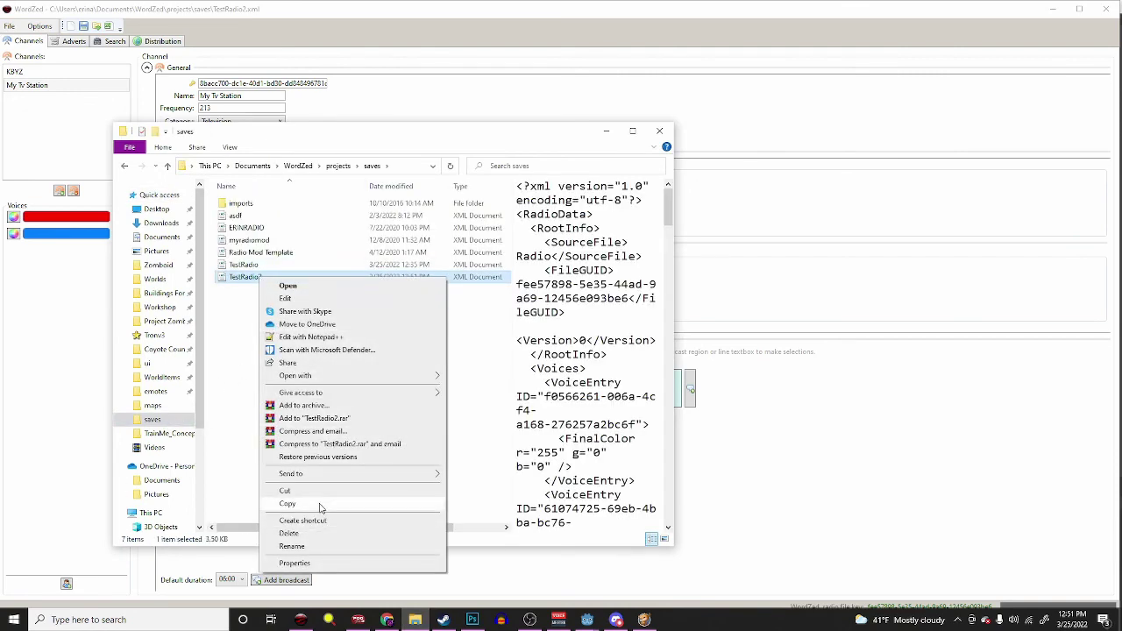
click(319, 504)
click(316, 355)
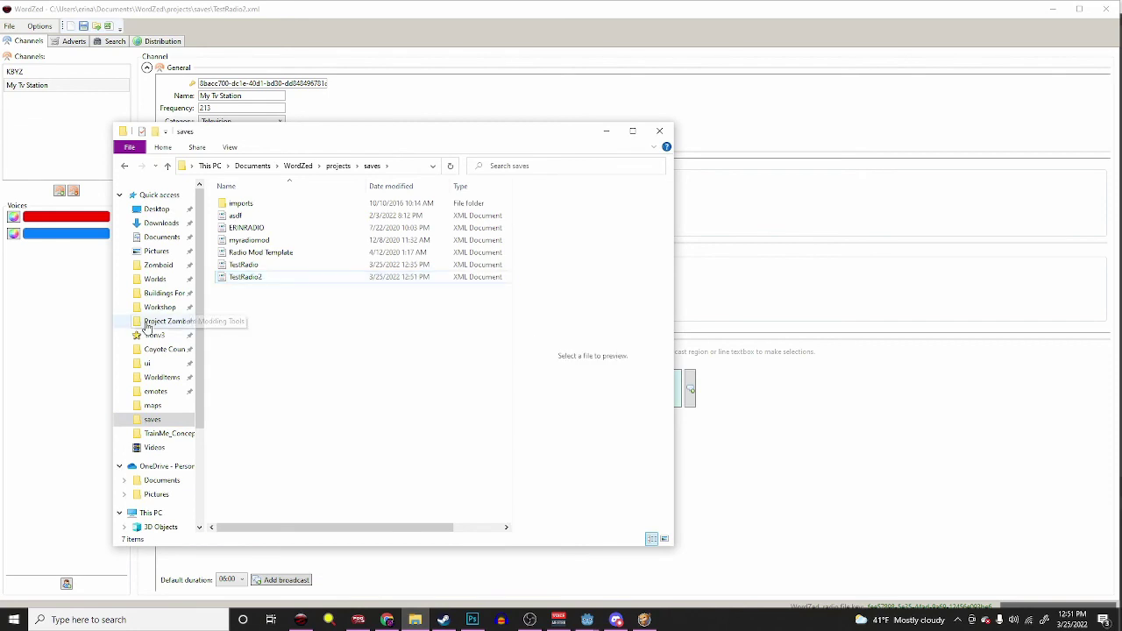
- Replace the TestRadio file in the TestRadio mod's media/radio folder under Zomboid mods with the copied TestRadio2 file
click(167, 269)
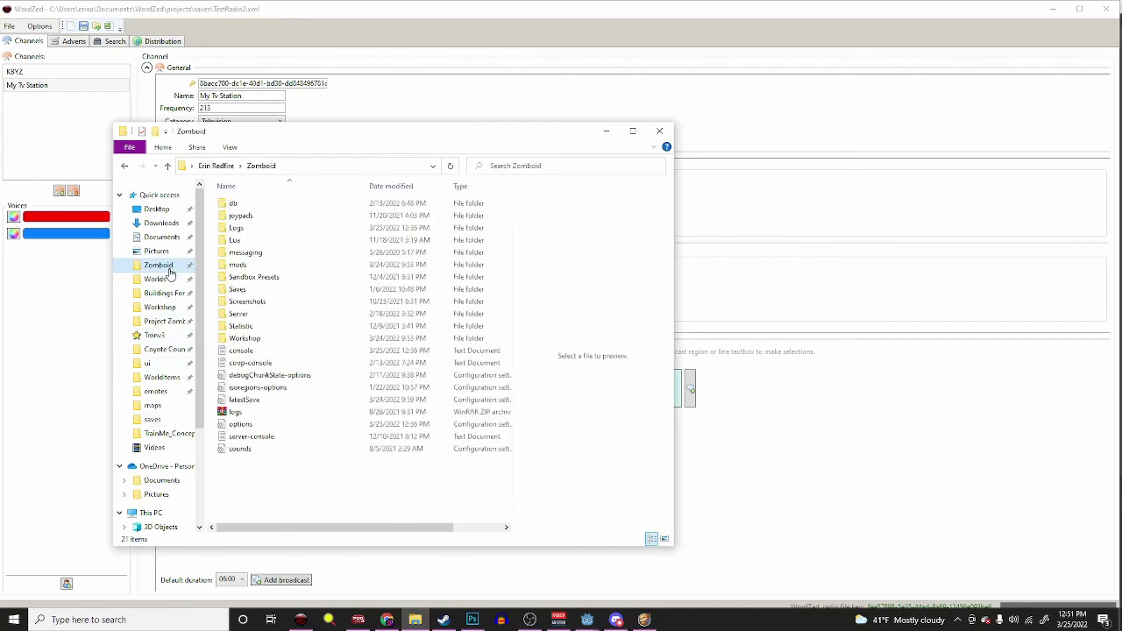
double_click(263, 264)
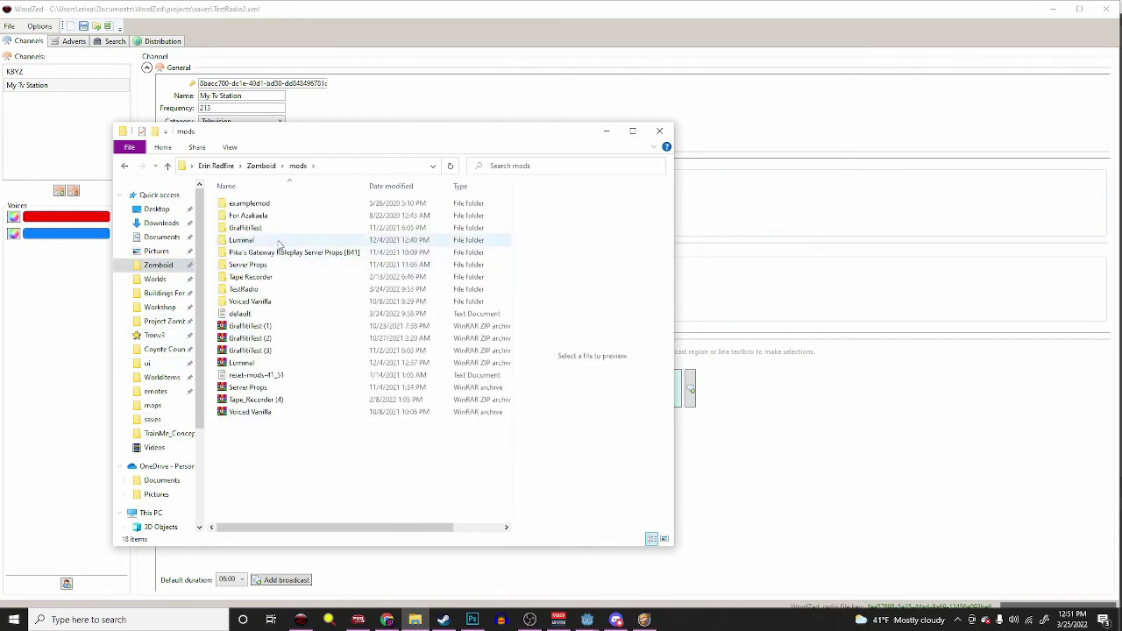
double_click(254, 289)
double_click(274, 204)
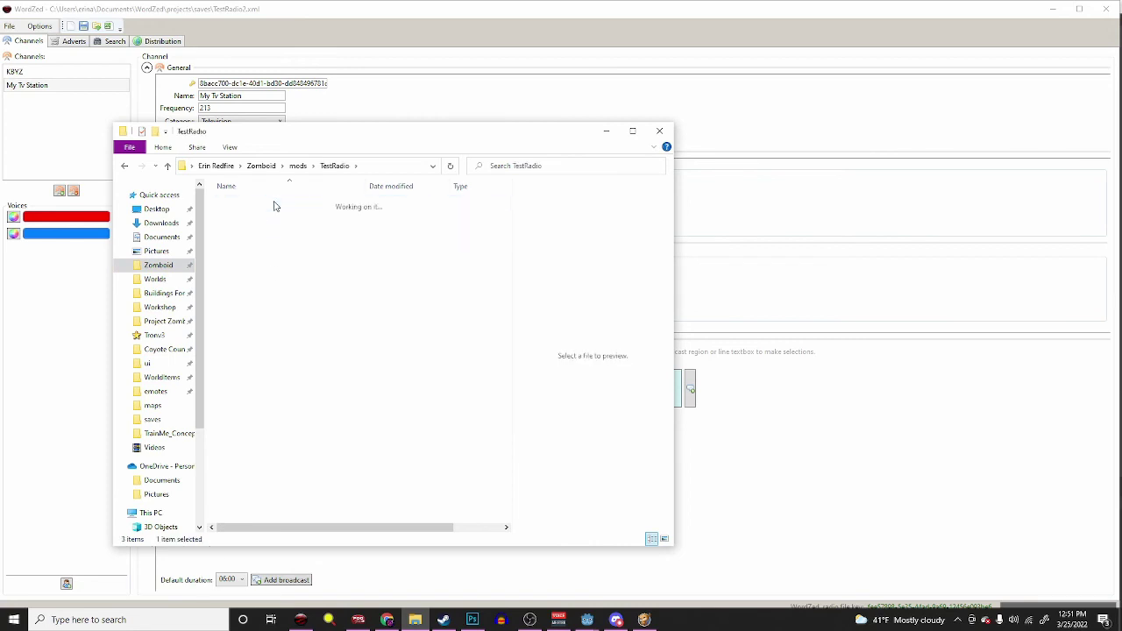
double_click(275, 206)
click(276, 206)
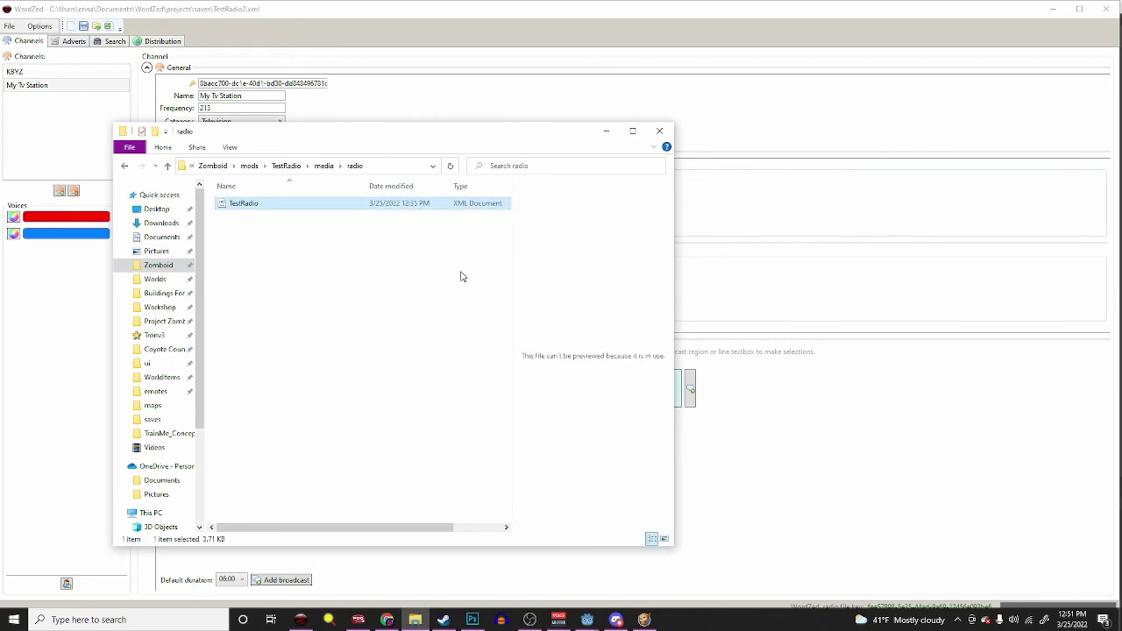
key(Delete)
right_click(408, 245)
click(466, 329)
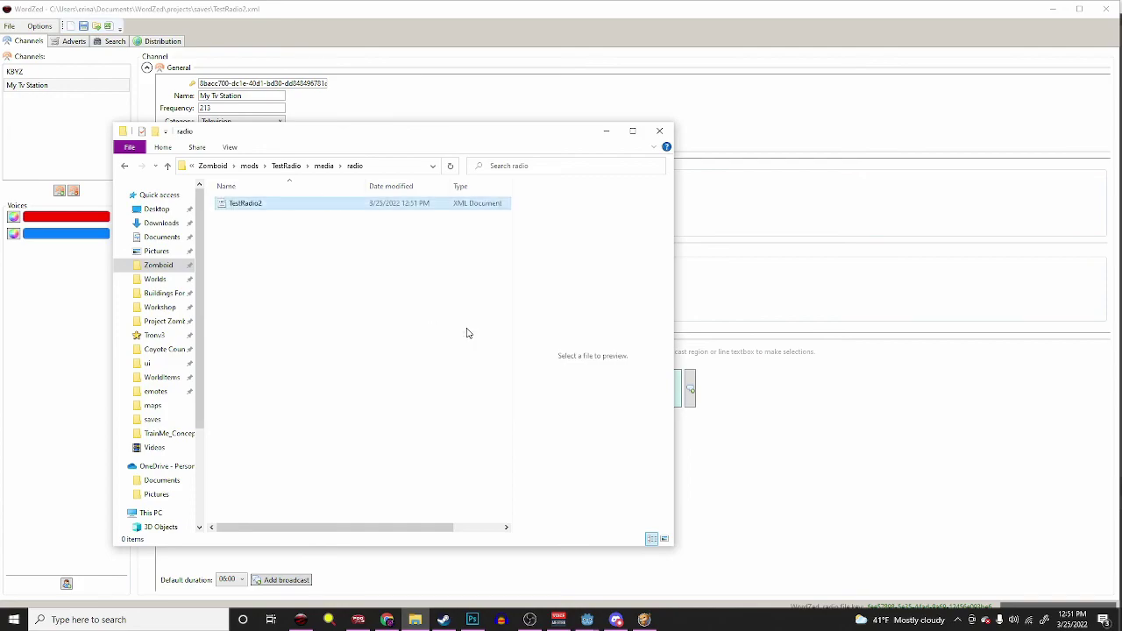
click(255, 282)
- Switch to Project Zomboid and check whether the TestRadio mod is enabled in the mod list
click(644, 620)
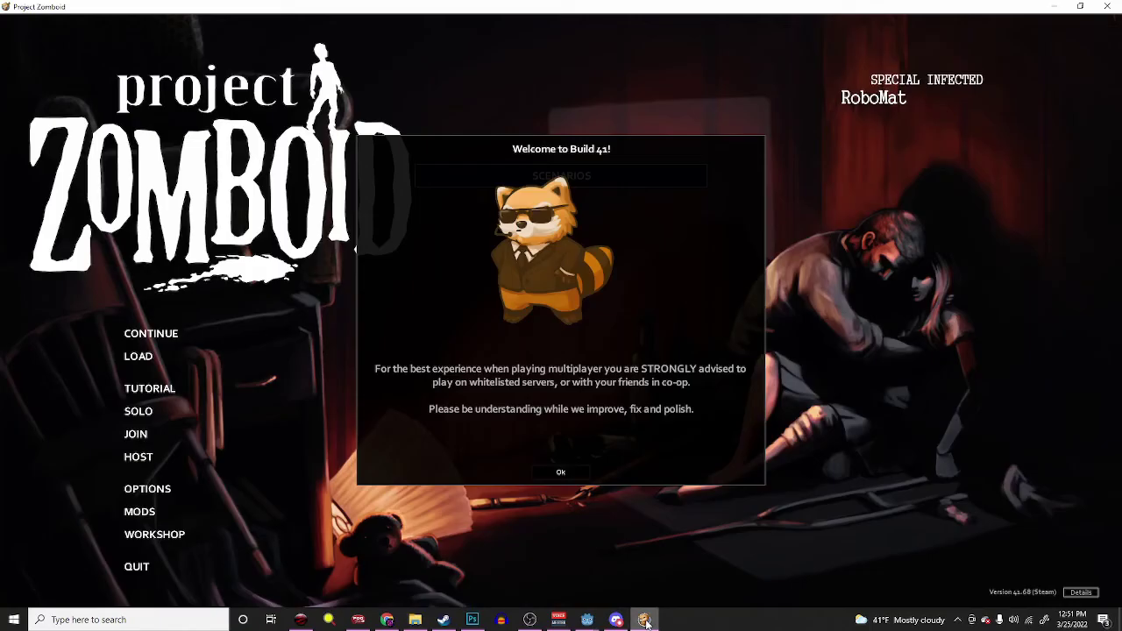
click(566, 481)
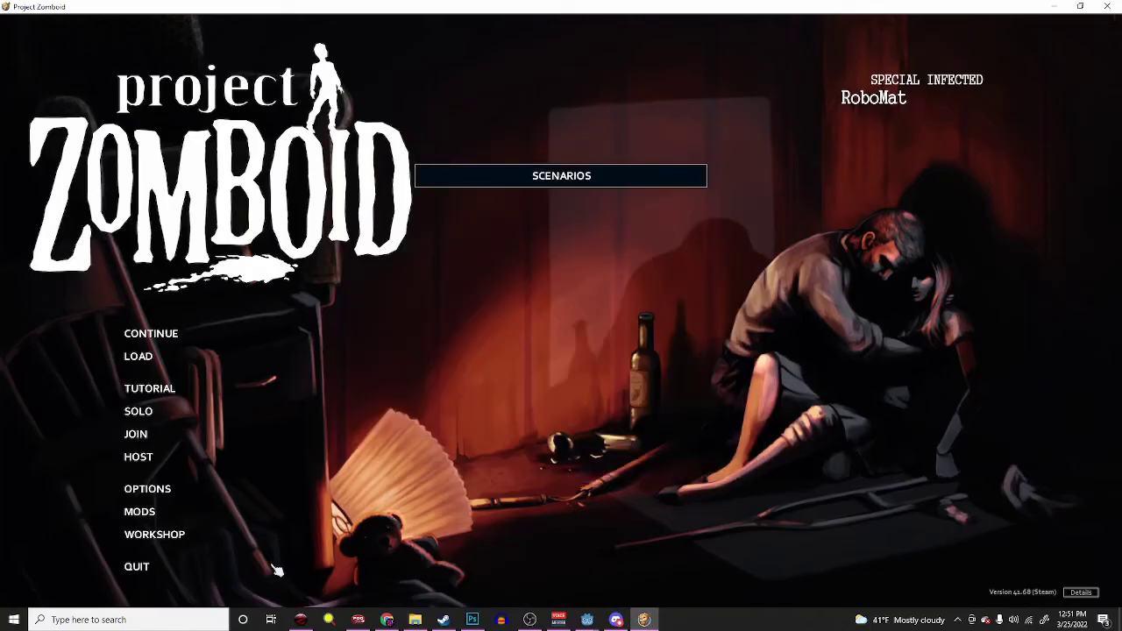
click(176, 515)
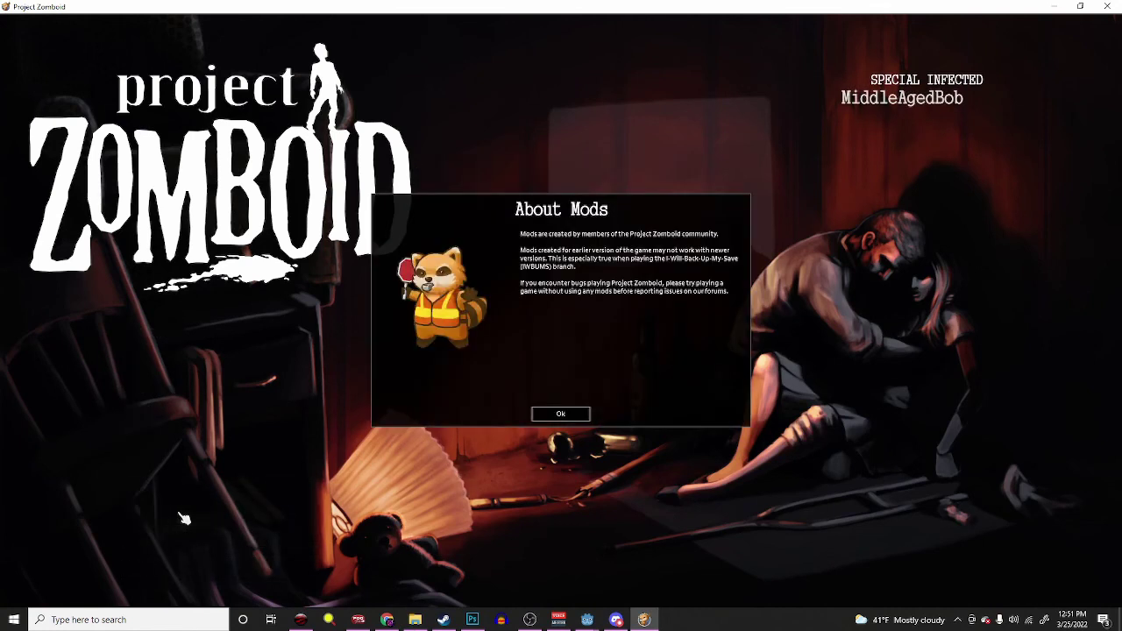
click(565, 417)
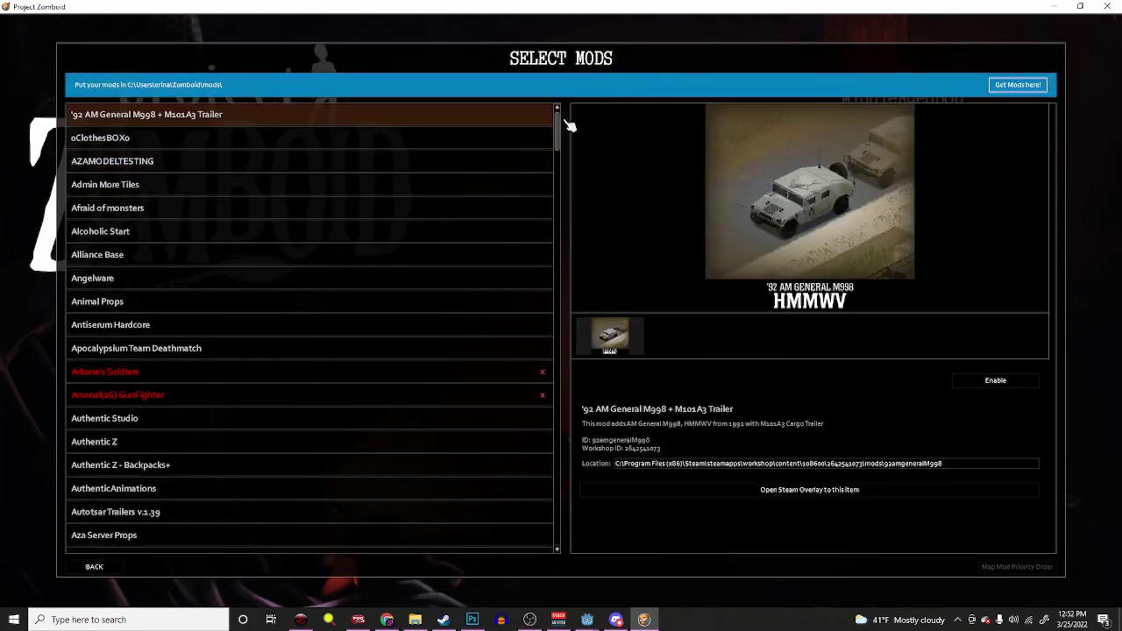
drag(565, 128, 571, 464)
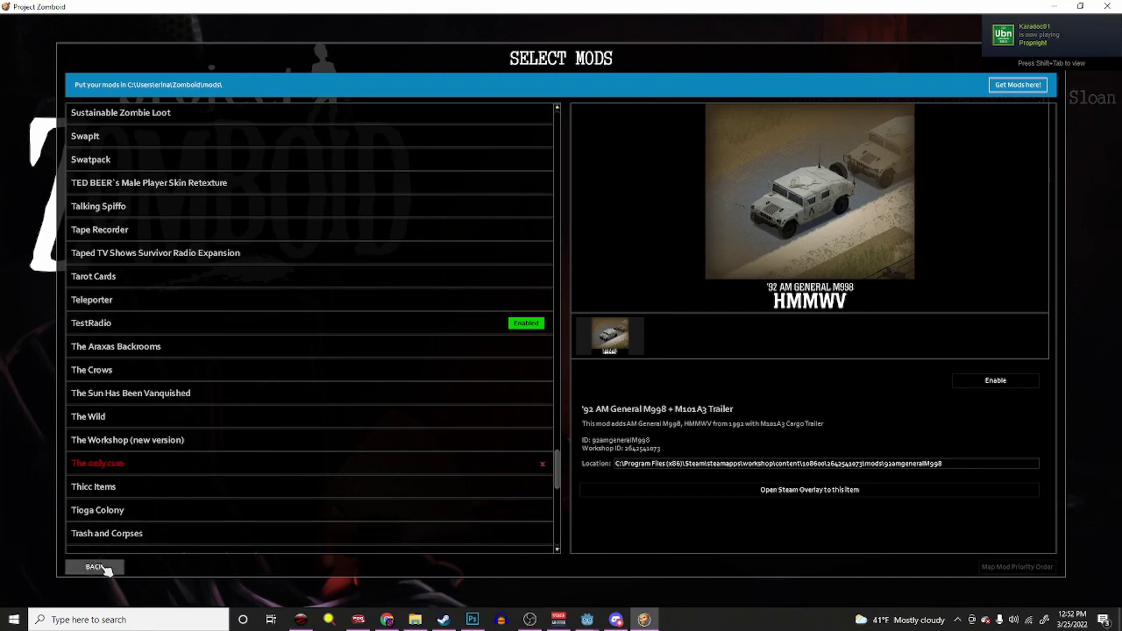
click(107, 568)
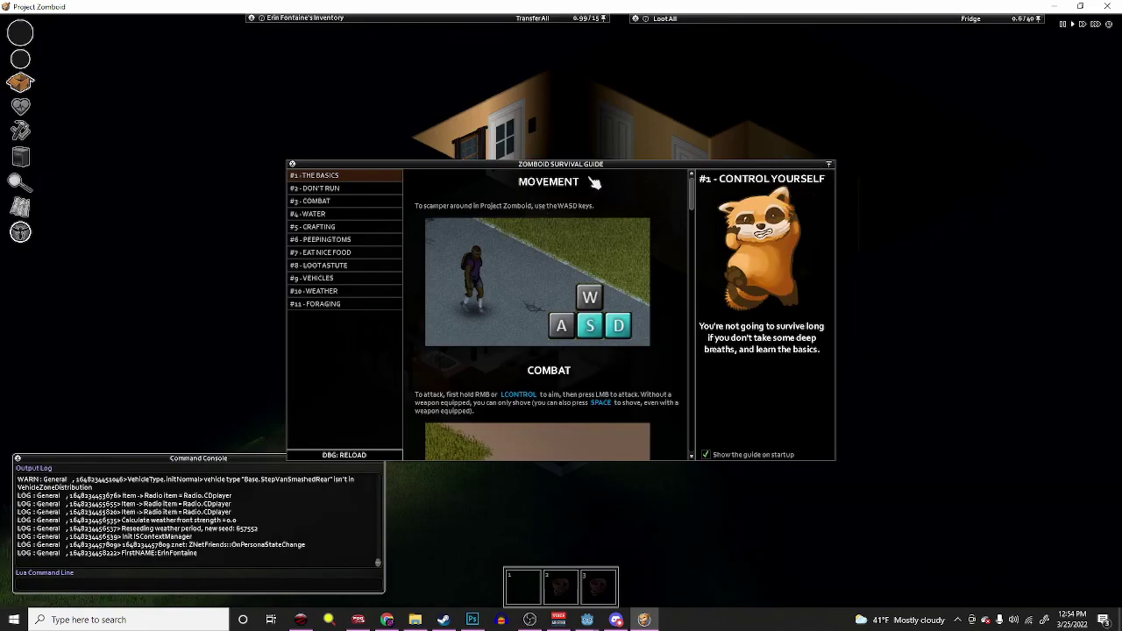
- Dismiss the survival guide, filter the debug items list by type "radio" and add a ValuTech Radio to the inventory
click(293, 165)
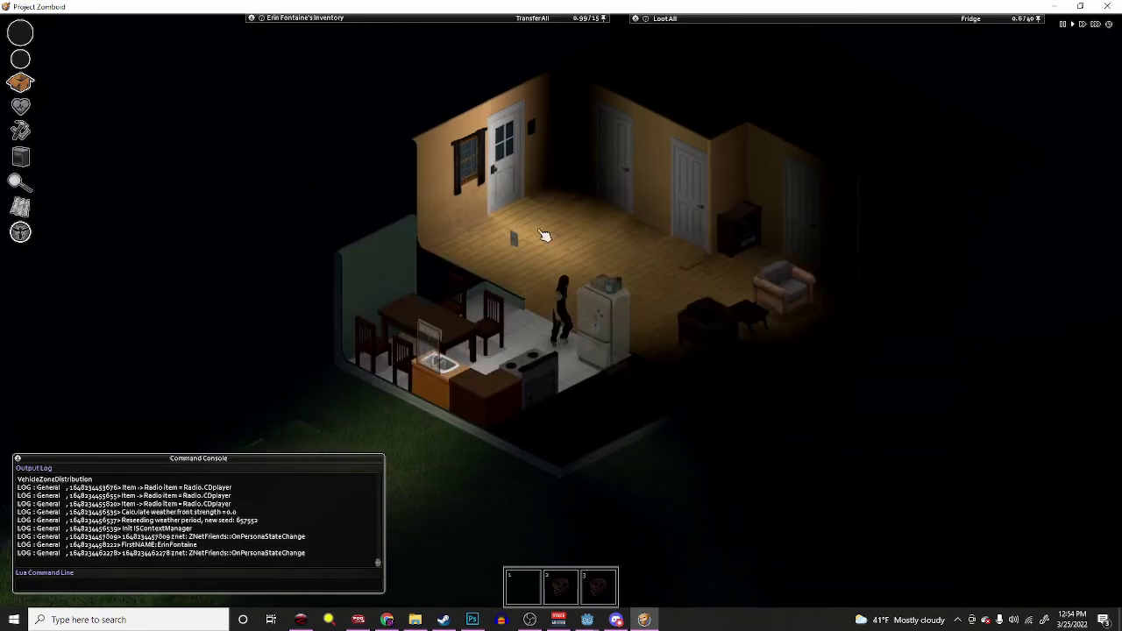
scroll(368, 456, up, 2)
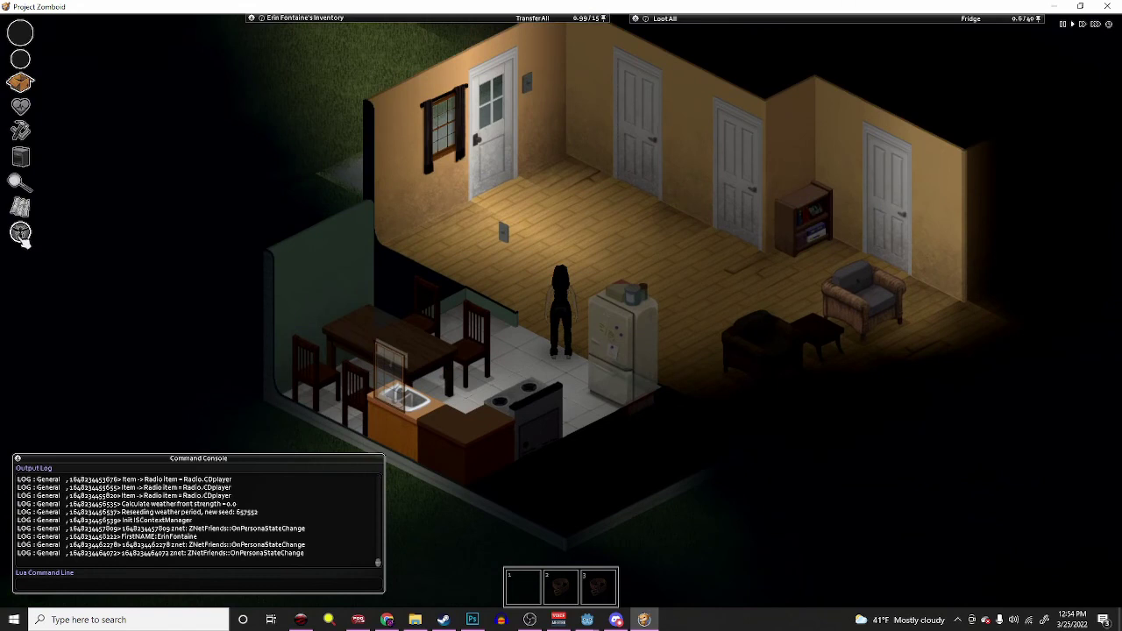
click(20, 232)
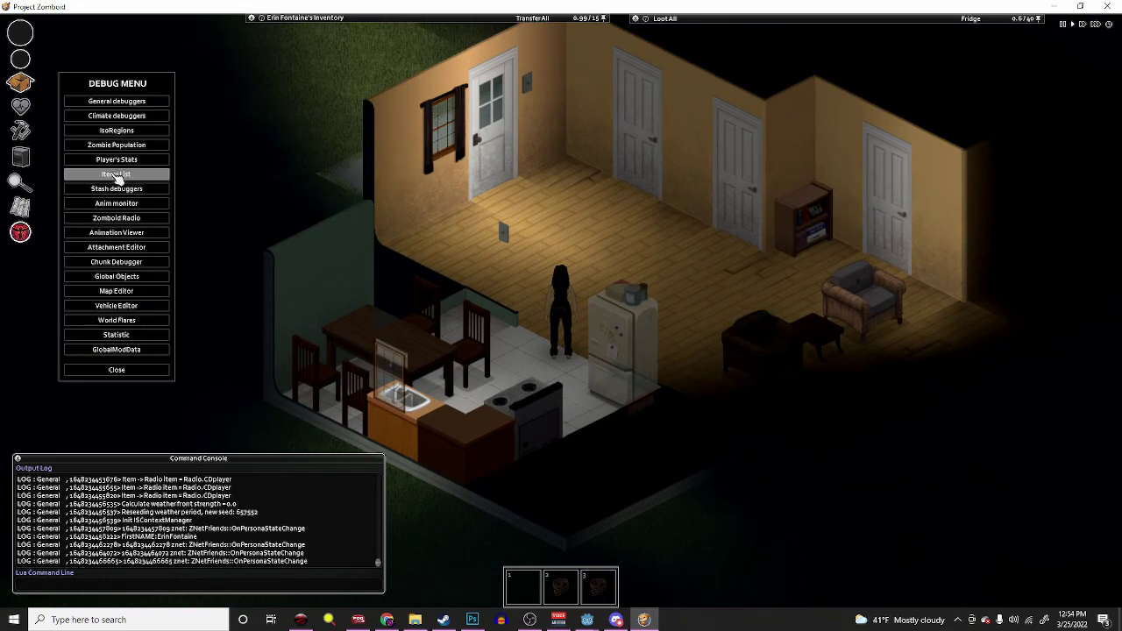
click(128, 174)
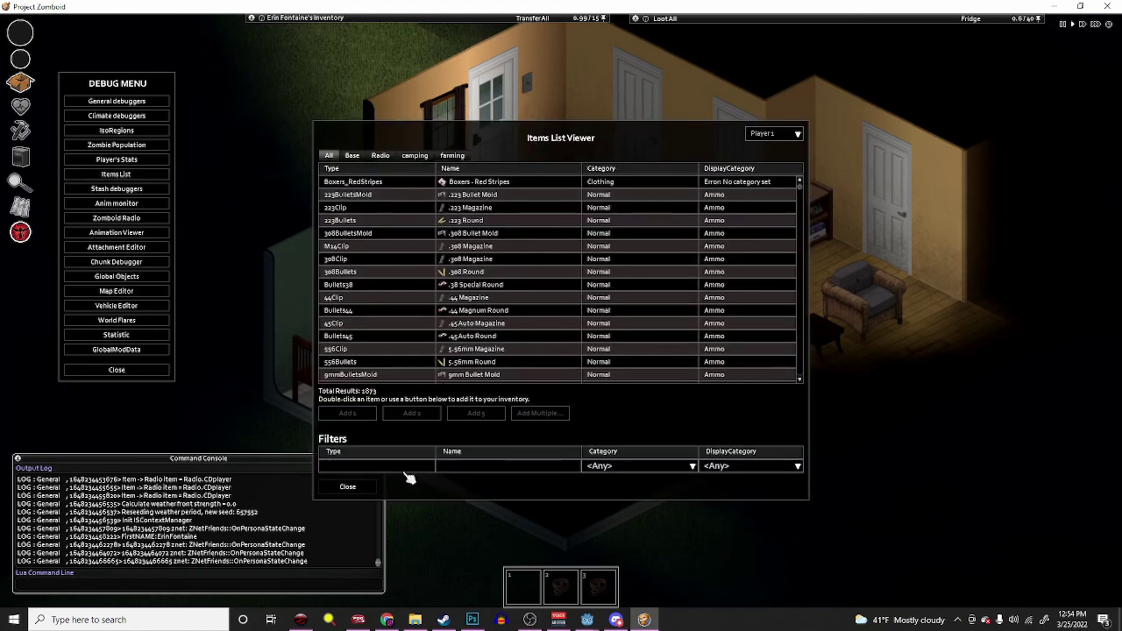
click(407, 469)
text(radio)
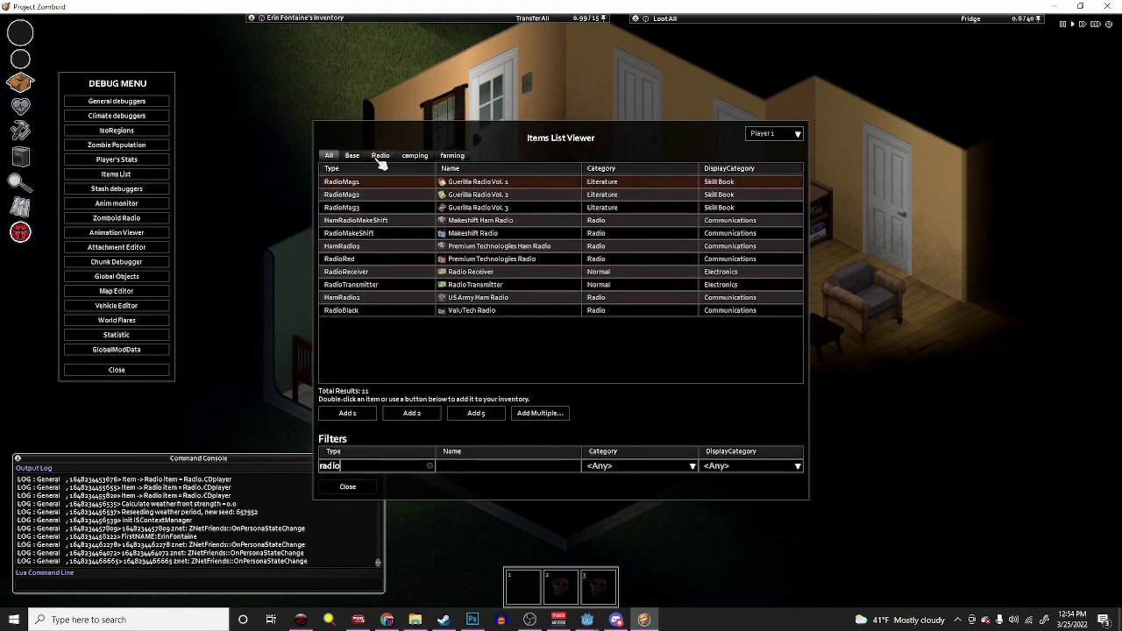
click(381, 156)
click(333, 157)
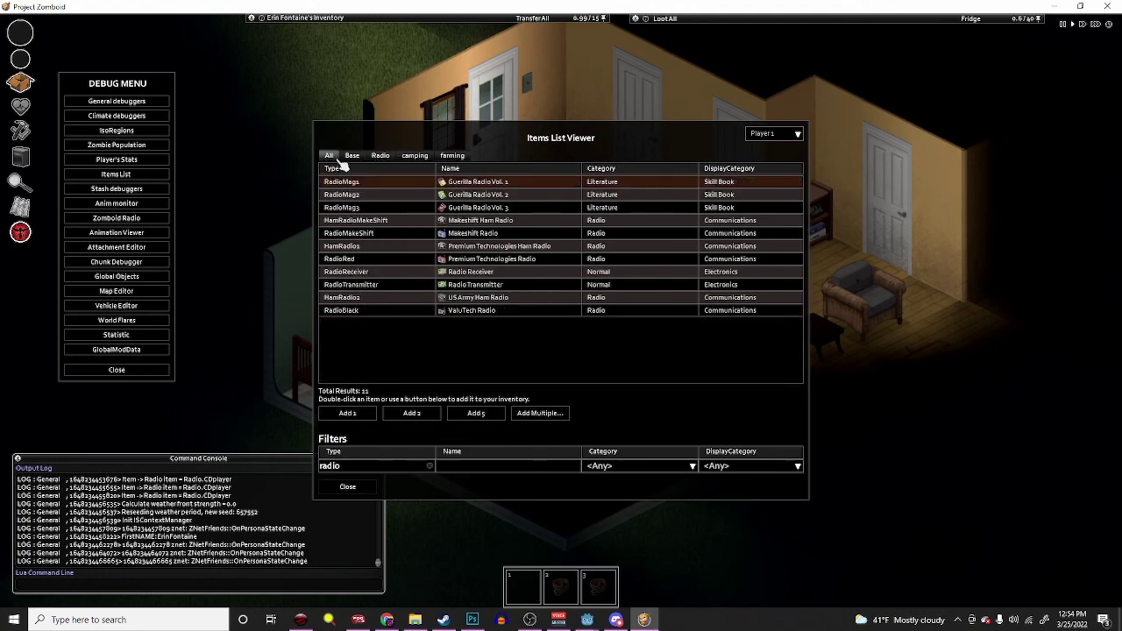
click(476, 312)
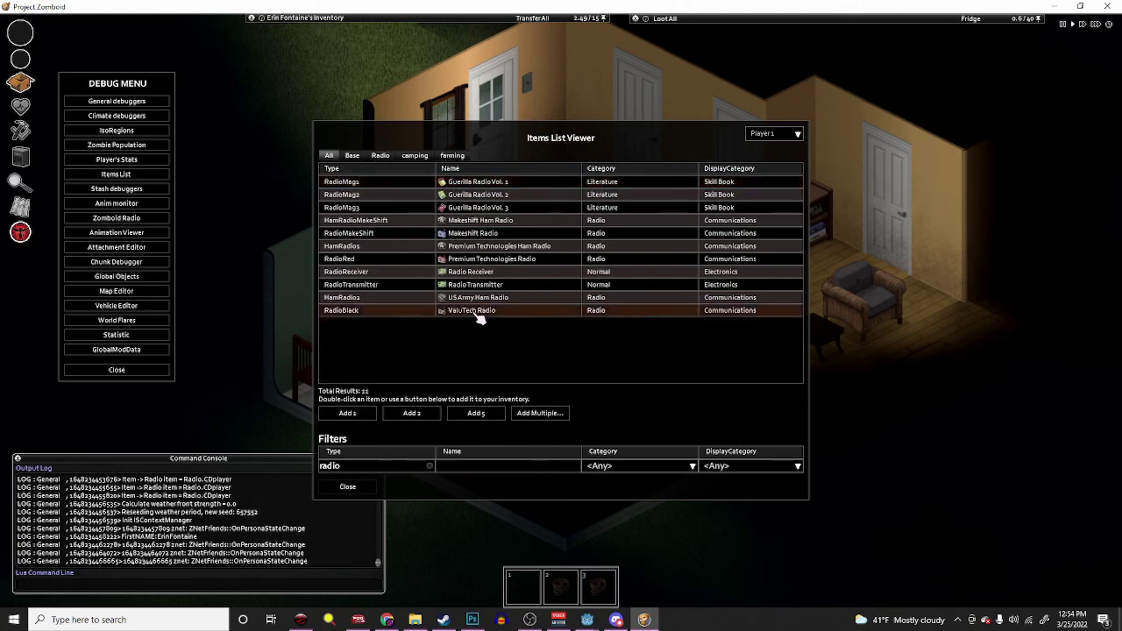
- Clear the type filter and search the debug items list by the name "tele"
click(430, 465)
click(408, 468)
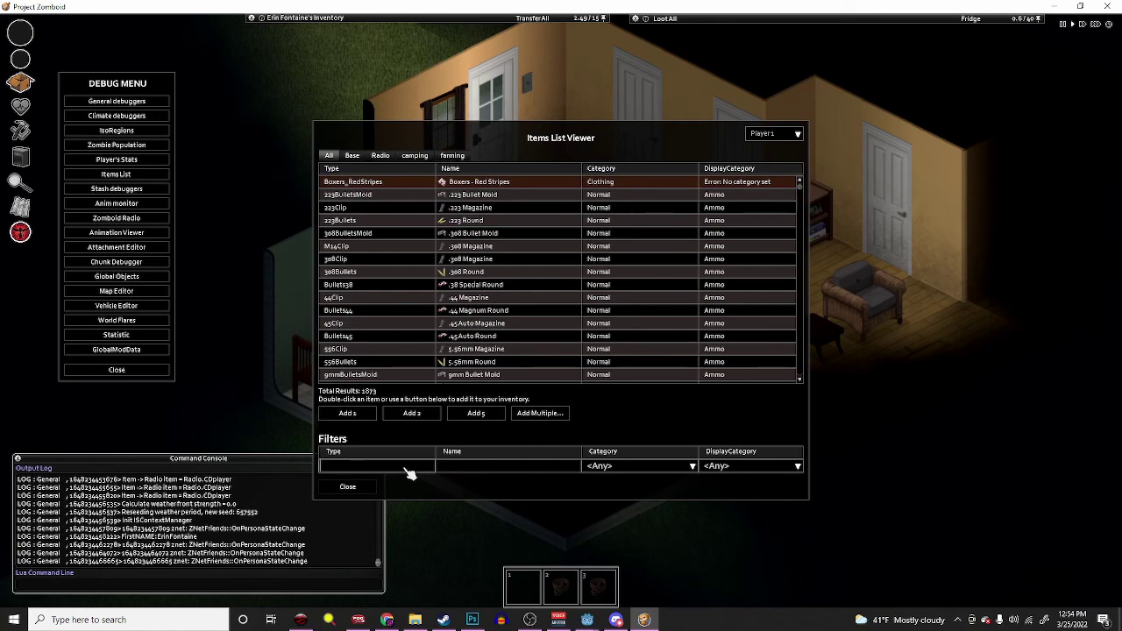
text(te)
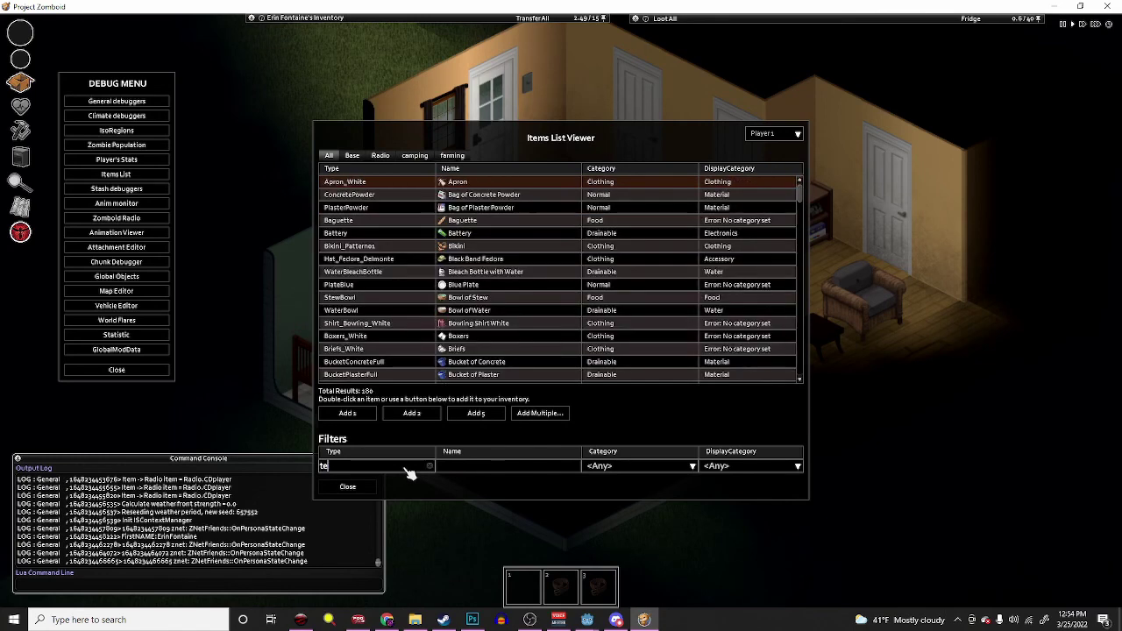
key(BackSpace)
key(BackSpace)
click(481, 469)
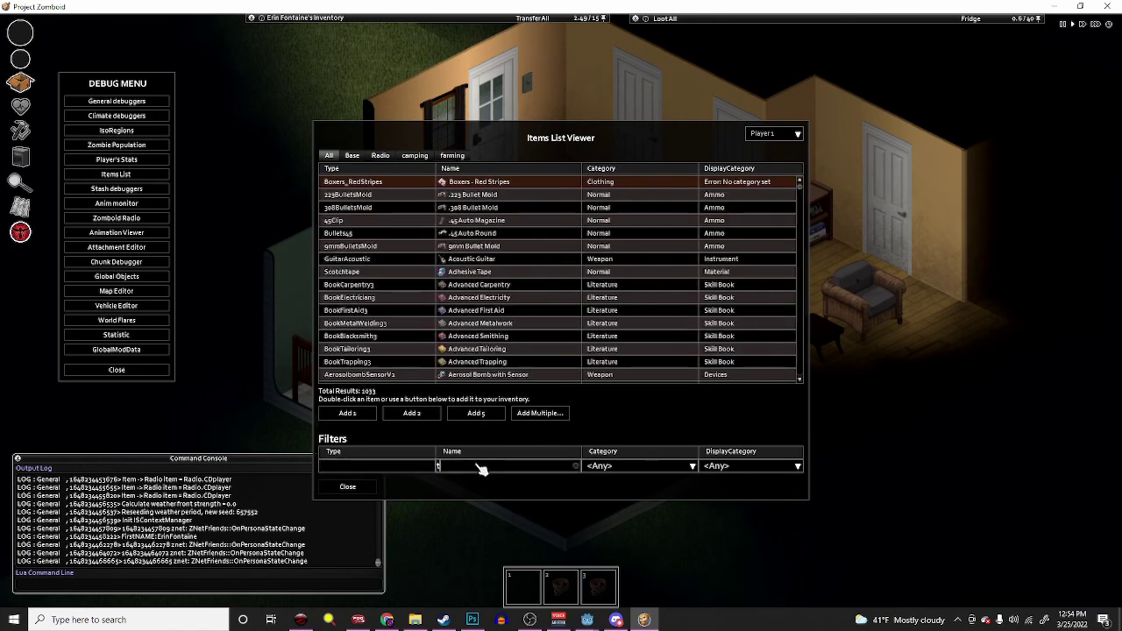
text(tele)
key(Escape)
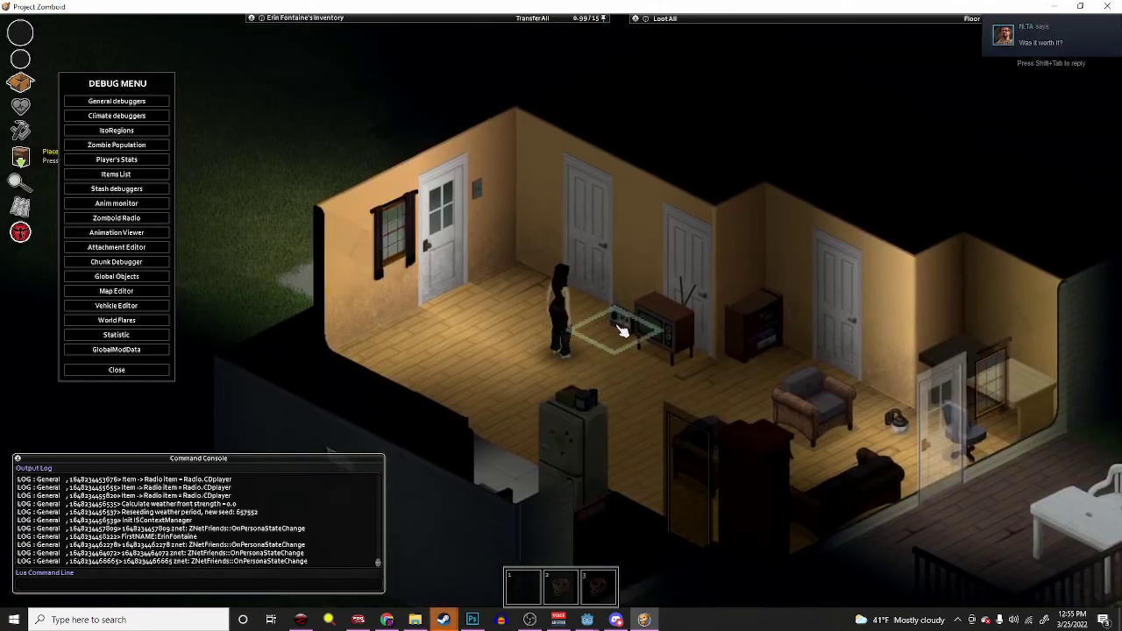
right_click(619, 330)
click(671, 559)
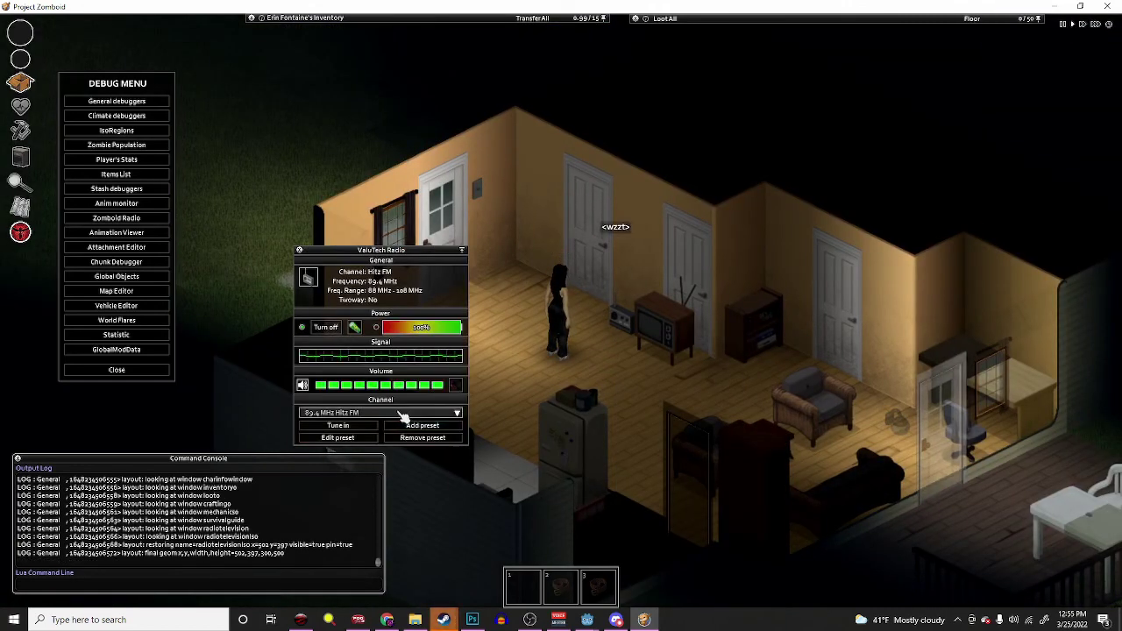
click(404, 414)
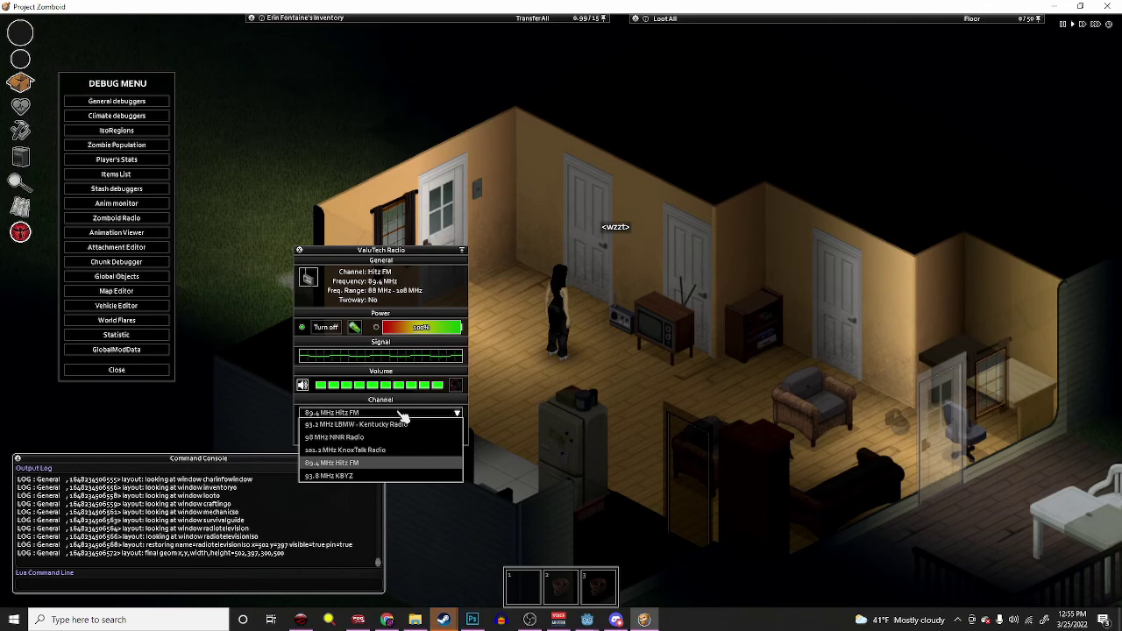
click(386, 476)
click(349, 426)
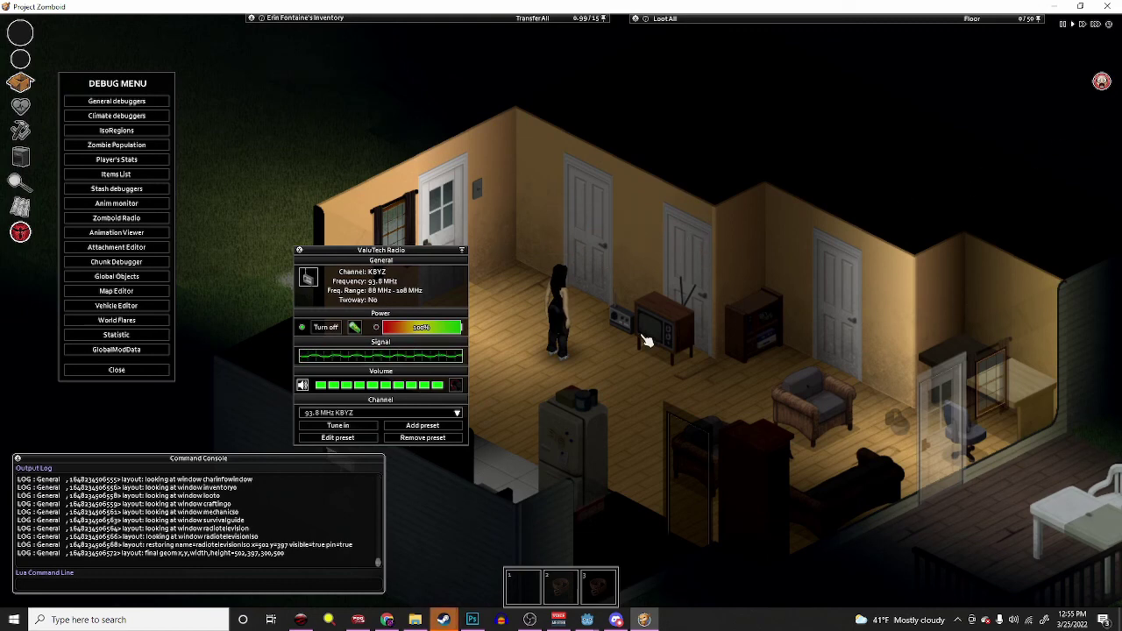
- Walk over to the Antique Television and open its device options
key(d)
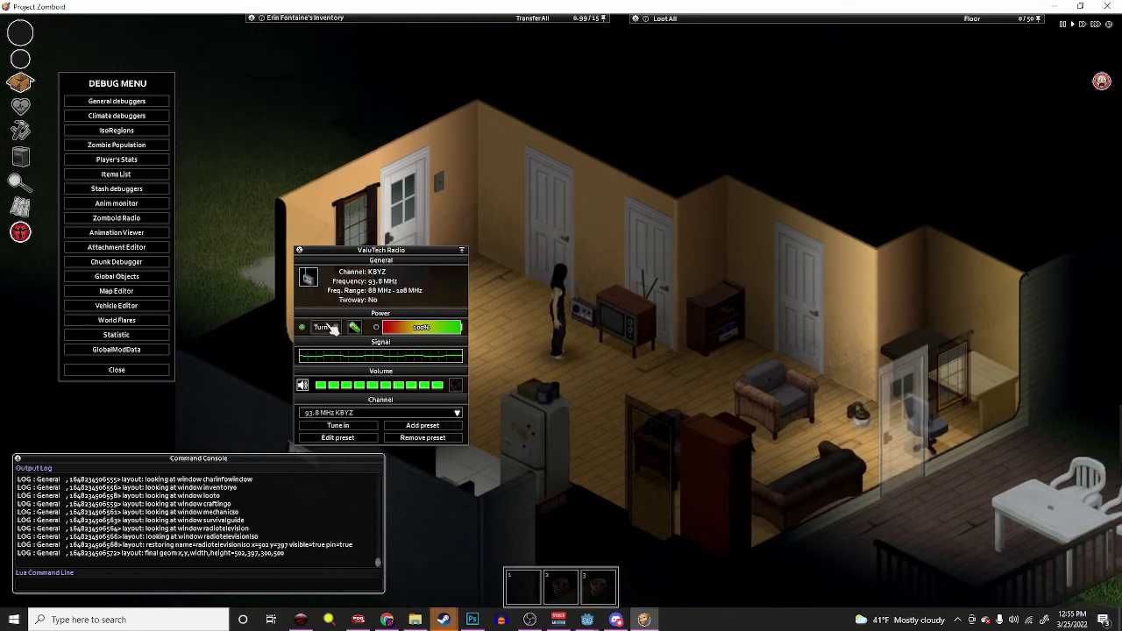
click(639, 325)
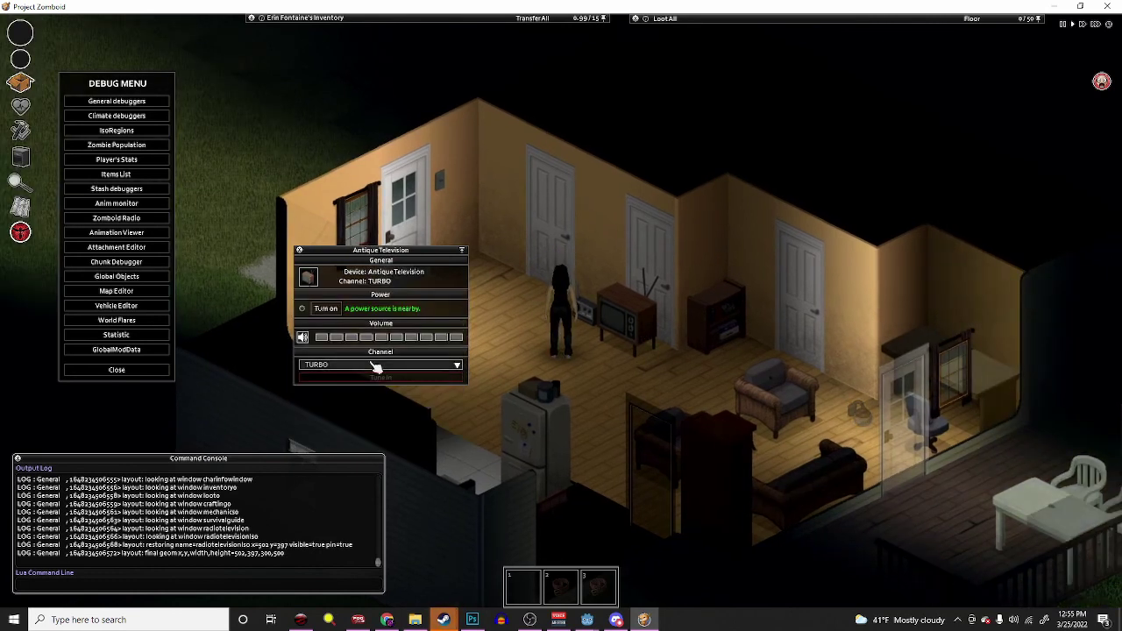